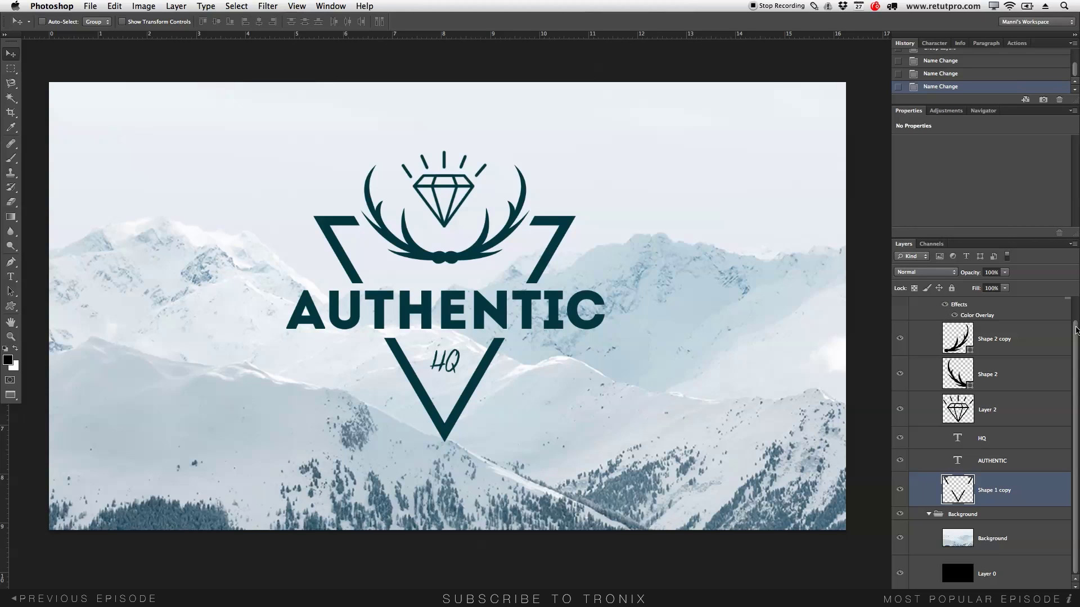
- Collapse the Design group and add a new empty layer above it
scroll(1076, 332, "up", 1)
left_click(913, 304)
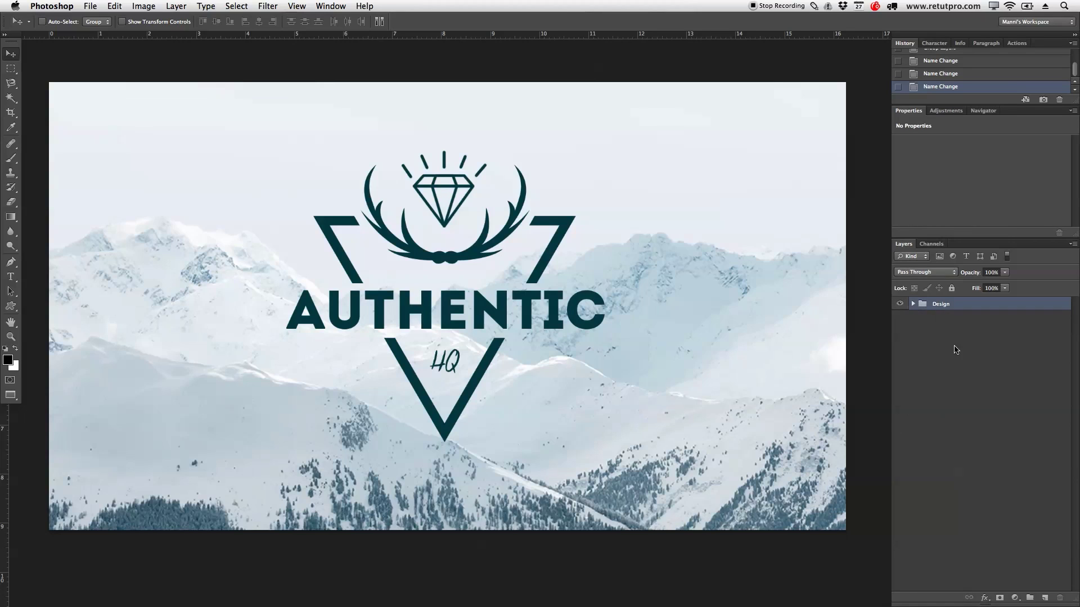
left_click(1036, 602)
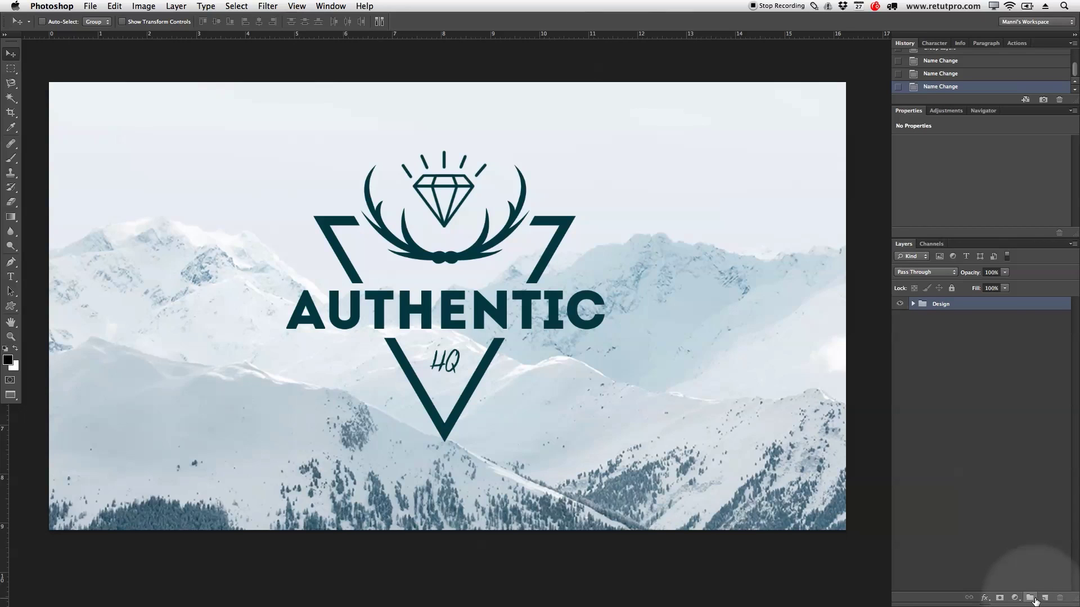
left_click(1044, 598)
left_click(932, 315)
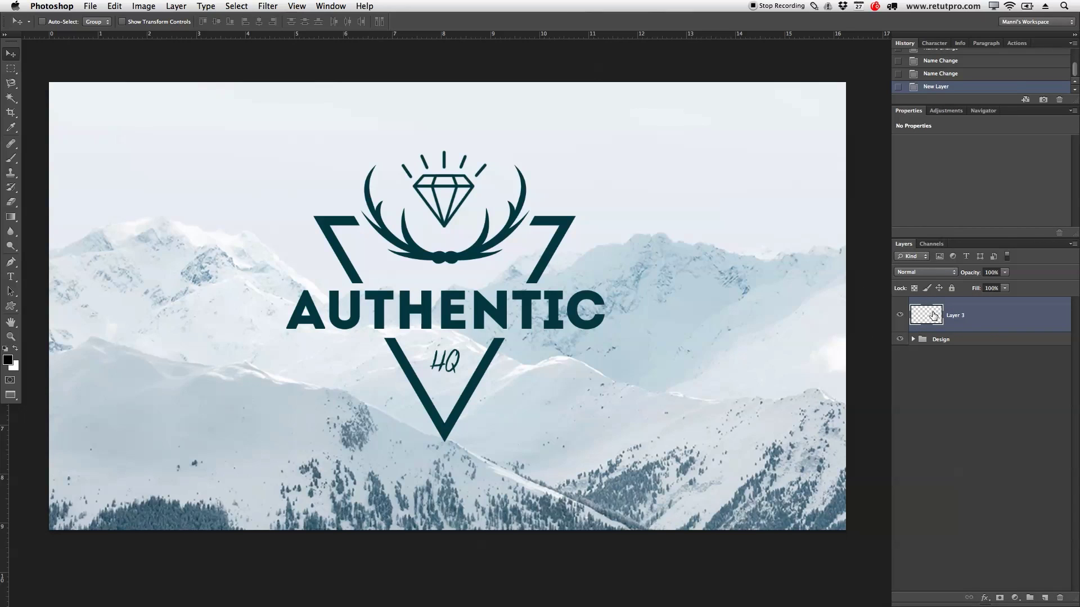
- Select the whole canvas, fill the new layer with black at 100% opacity in Normal mode, and deselect
left_click(13, 68)
left_click_drag(34, 75, 849, 560)
right_click(539, 258)
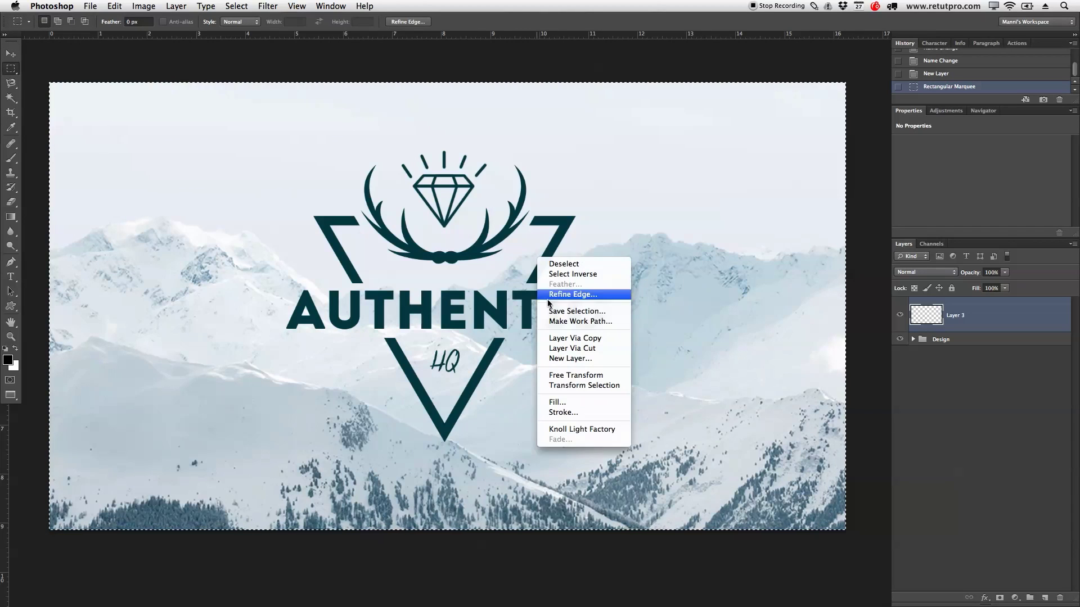
left_click(557, 402)
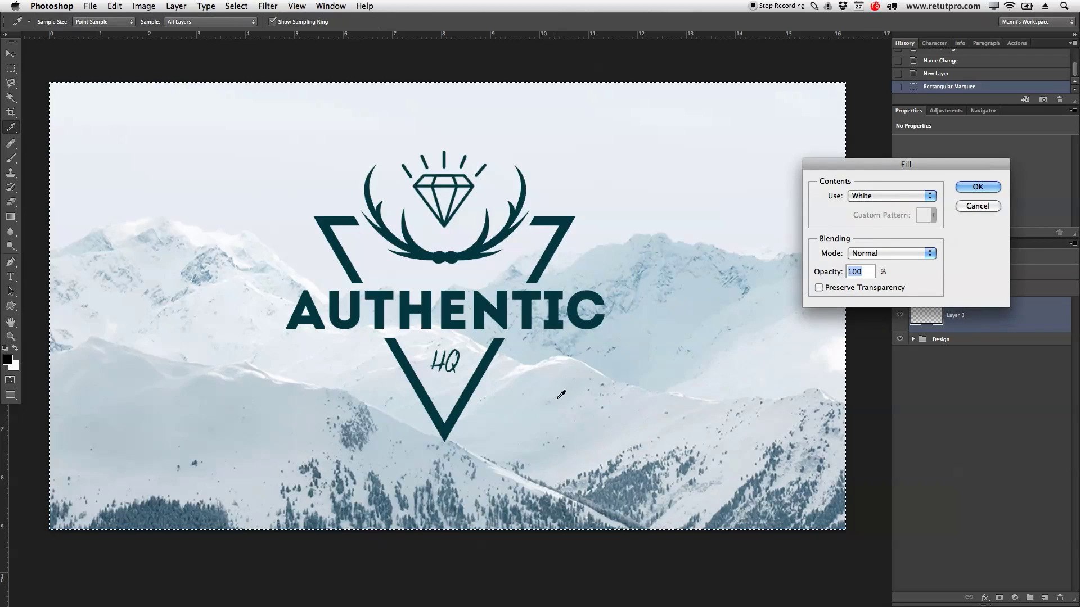
left_click(893, 196)
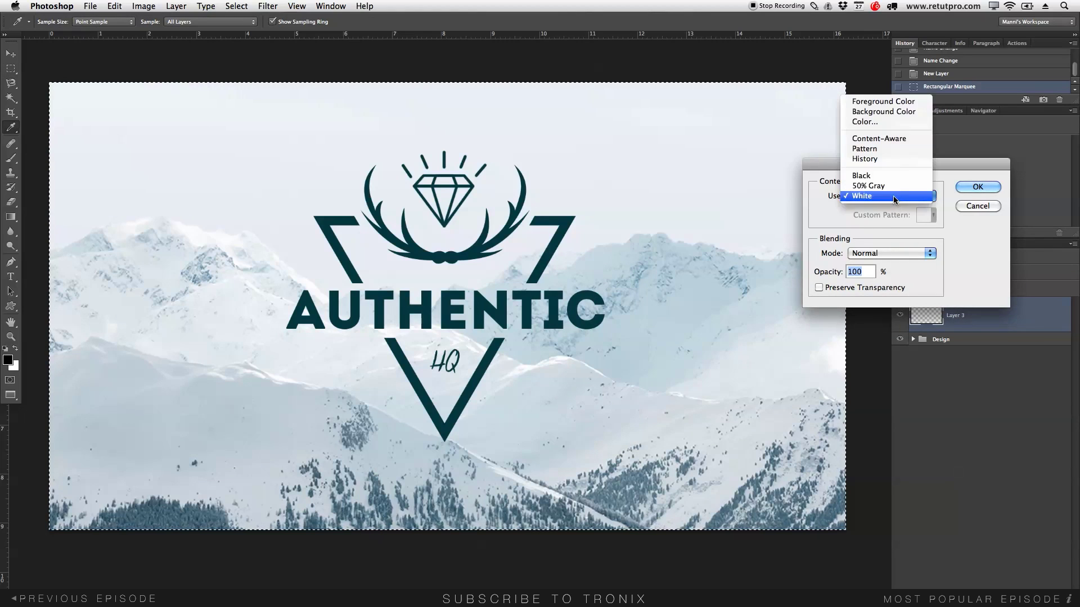
left_click(875, 176)
key("Escape")
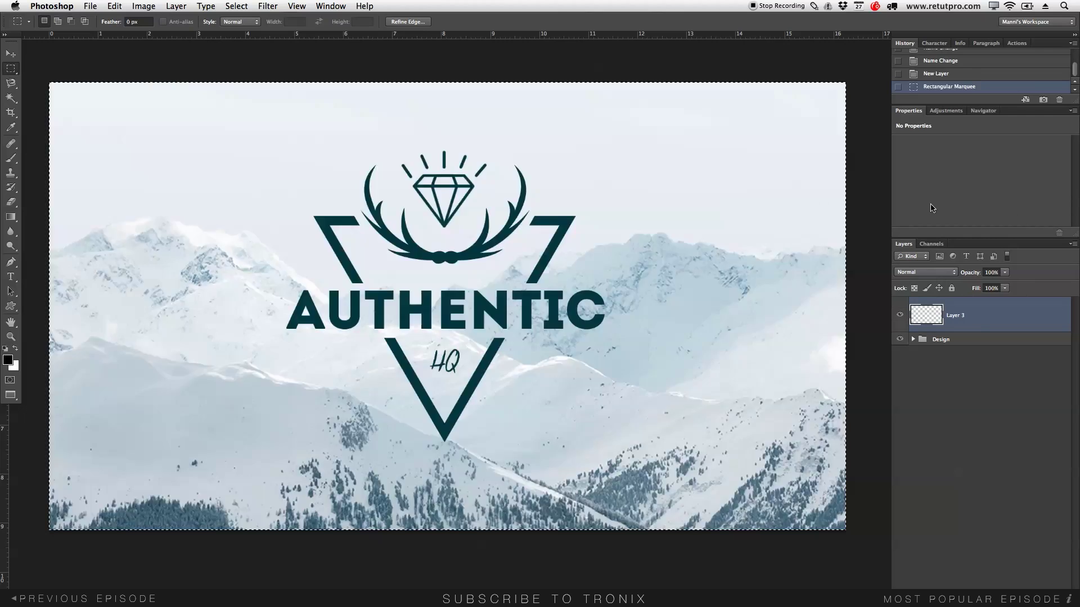
key("super+d")
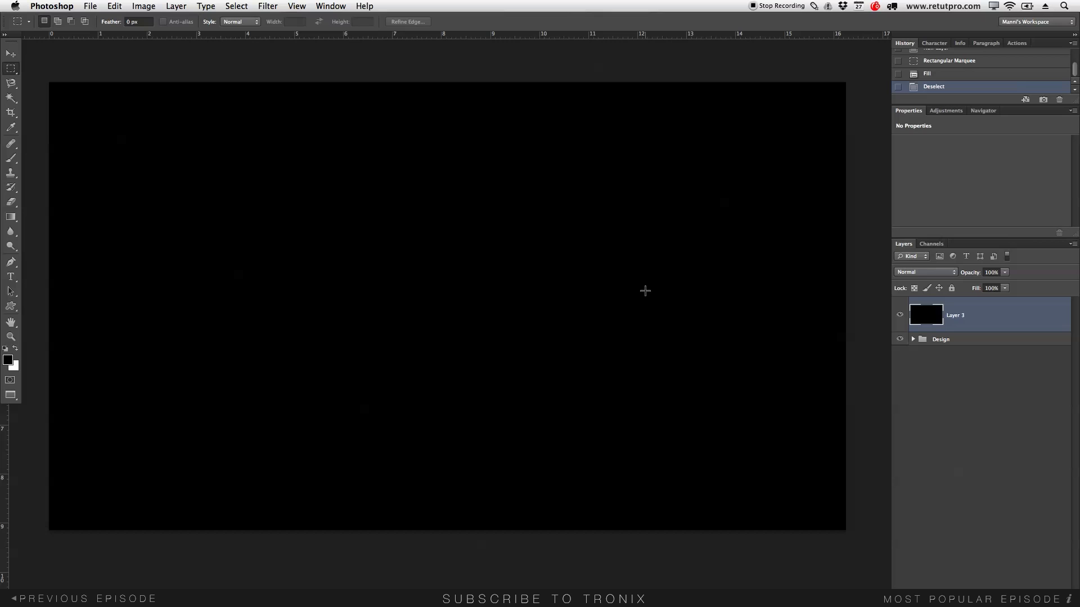
- Rename the black-filled layer as "Black"
double_click(985, 323)
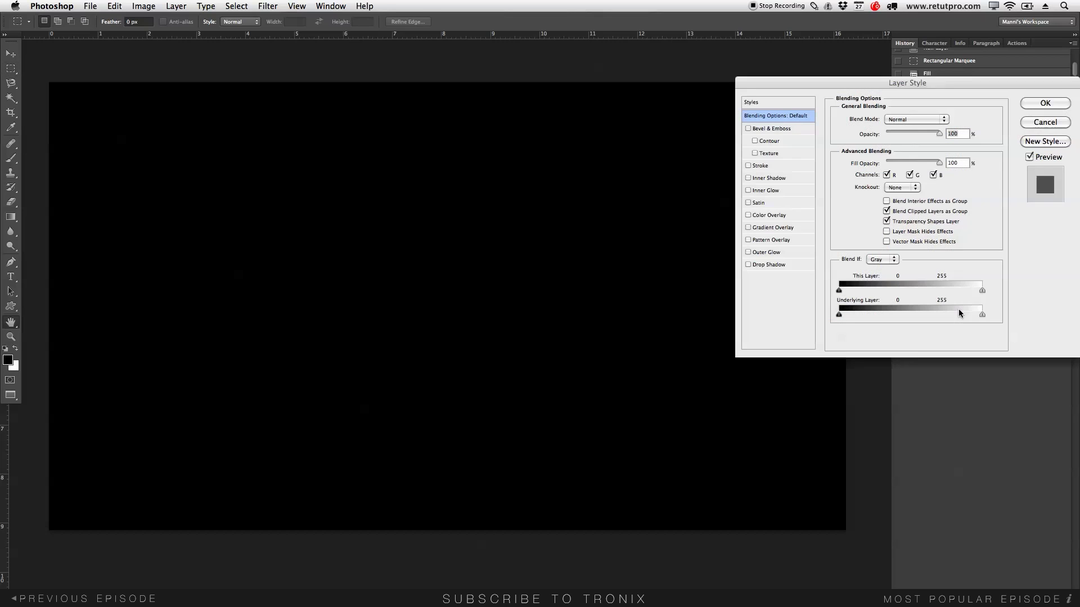
key("Escape")
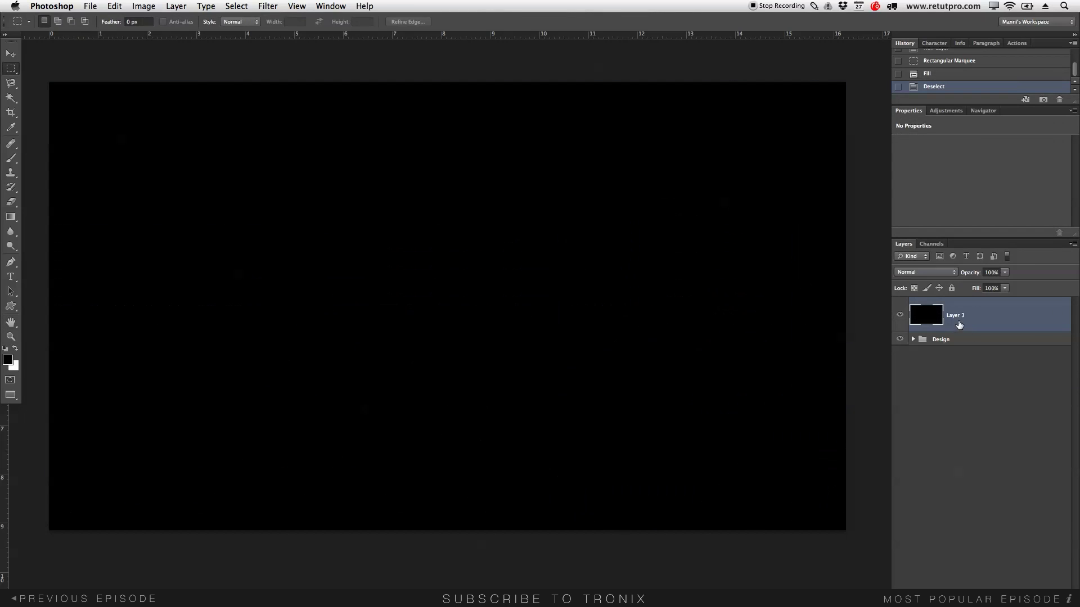
double_click(954, 315)
key("BackSpace")
type("Black")
key("Return")
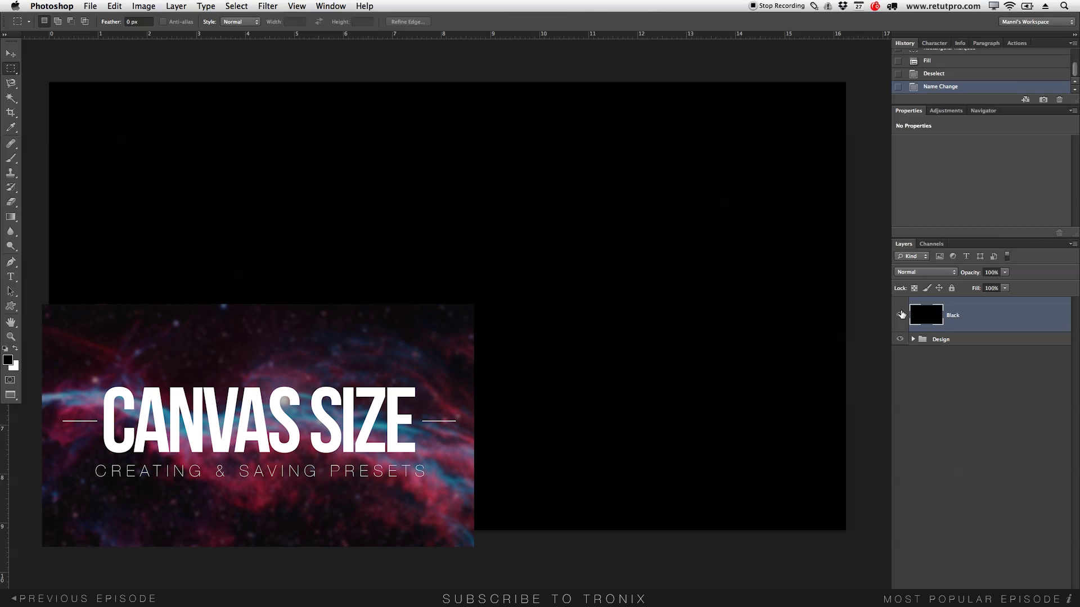
- Hide the Black layer and move the mountain Background layer out of the Design group to the top of the layer stack
left_click(901, 314)
left_click(913, 339)
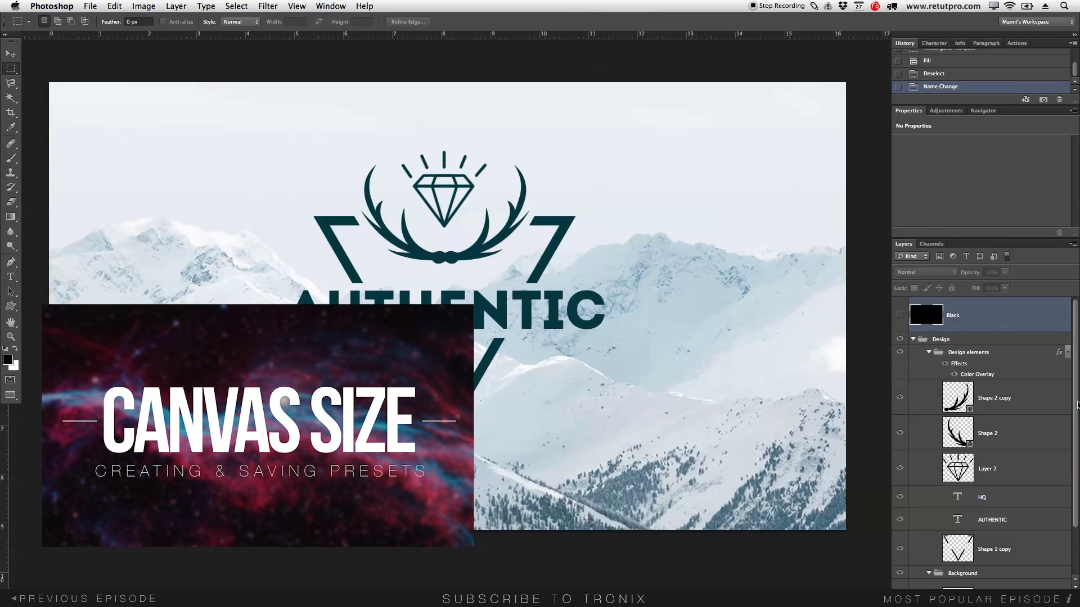
scroll(1077, 404, "down", 3)
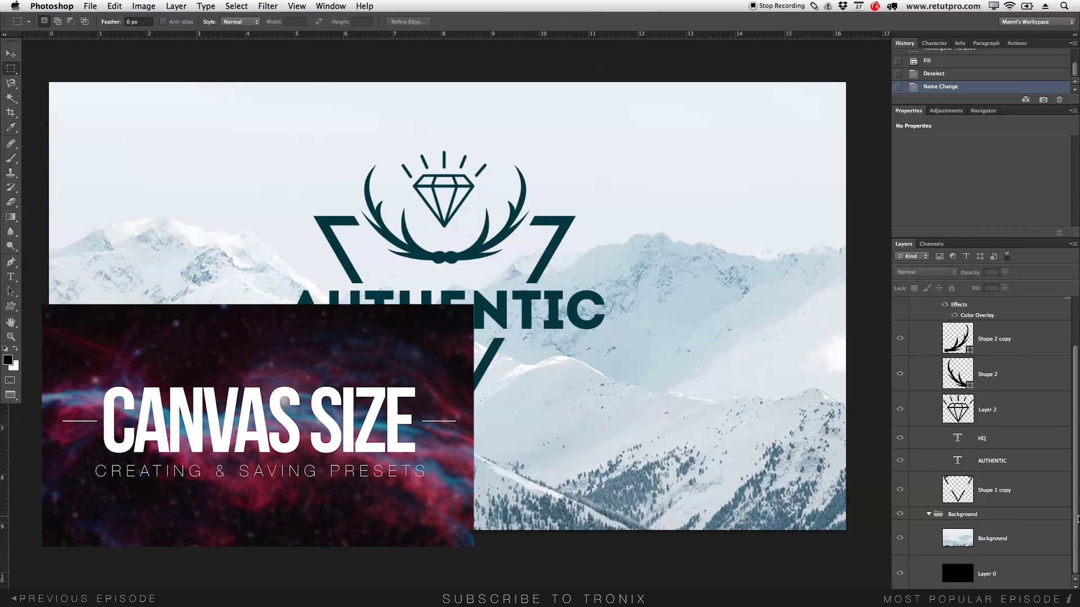
scroll(1077, 519, "up", 3)
scroll(1017, 530, "down", 3)
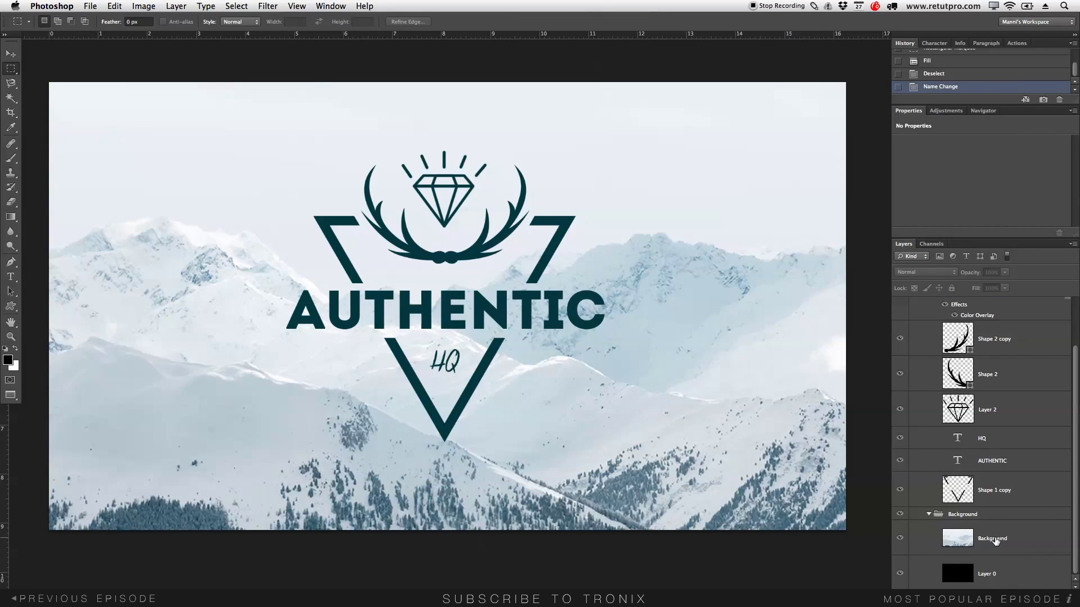
left_click(997, 541)
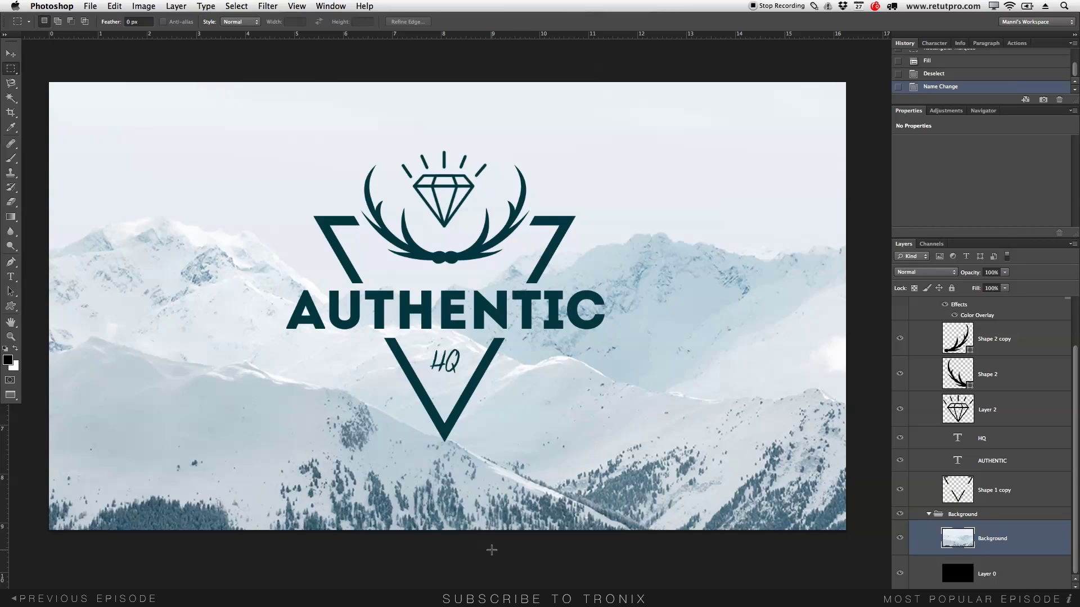
left_click_drag(961, 538, 1001, 301)
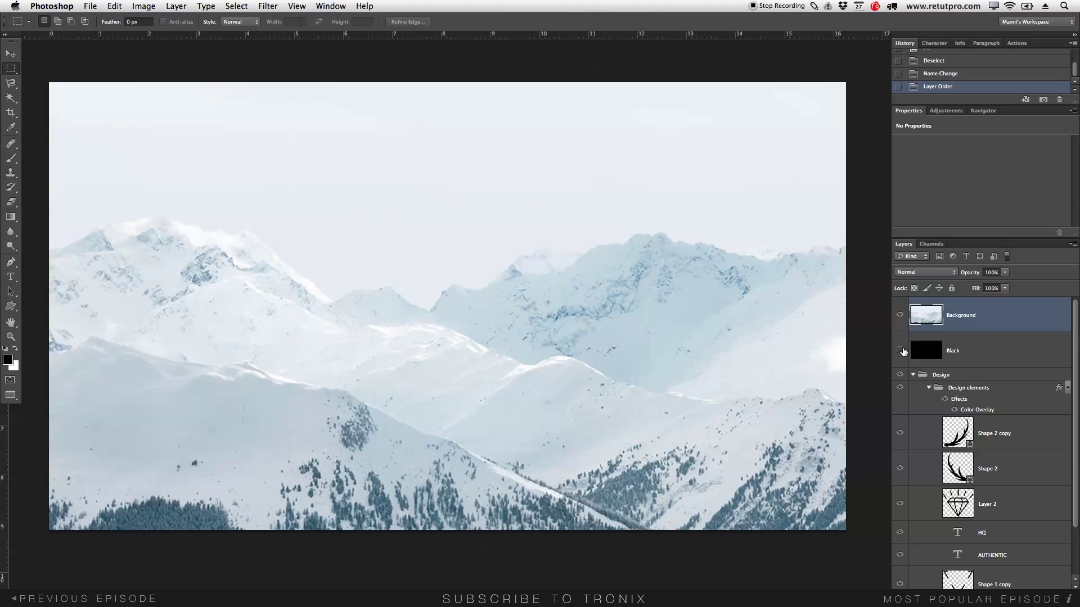
- Make the Black layer visible again and collapse the Design group
left_click(966, 350)
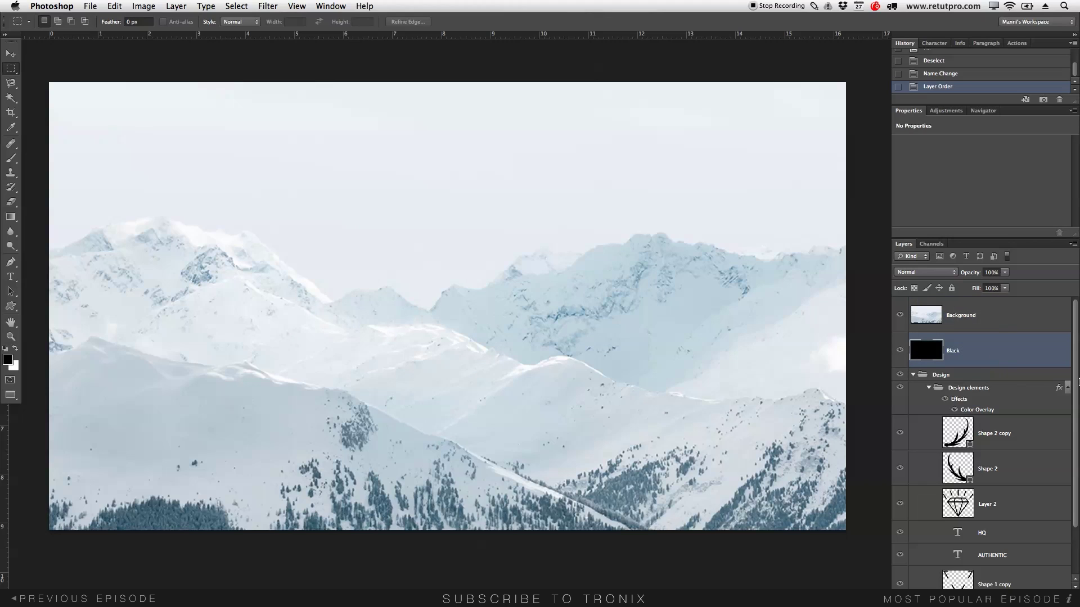
scroll(903, 340, "down", 2)
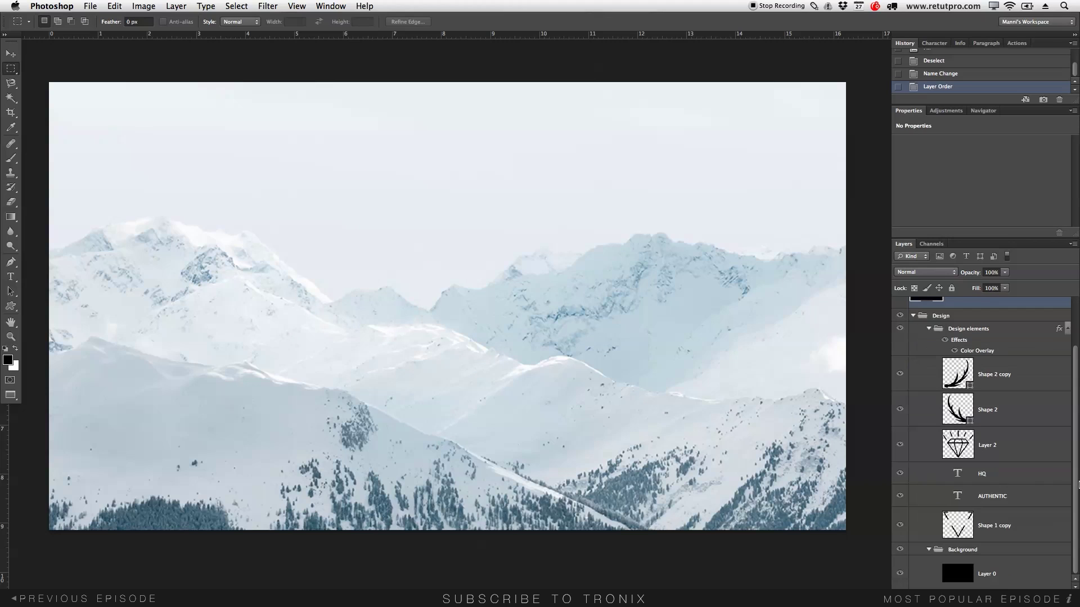
left_click(913, 316)
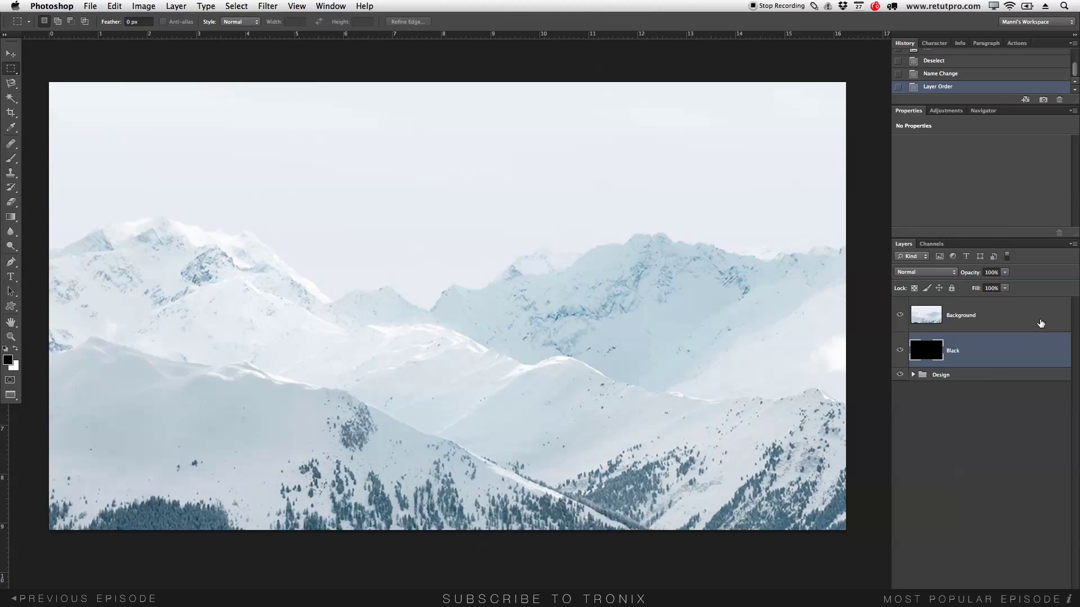
- Lower the mountain Background layer's opacity to 90% so the black layer darkens it
left_click(977, 325)
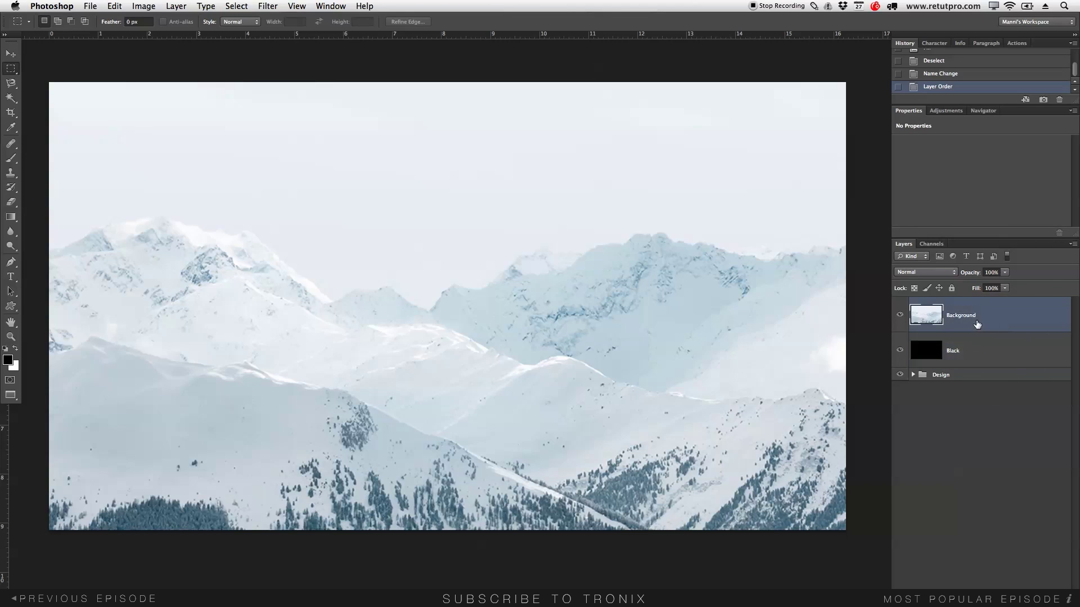
left_click_drag(970, 273, 963, 276)
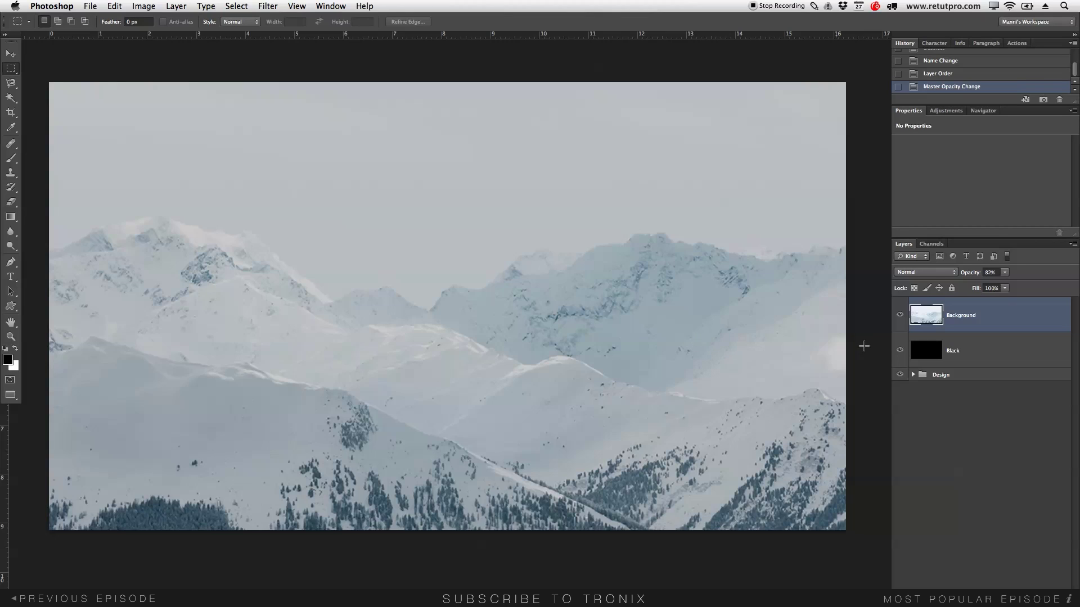
left_click_drag(973, 275, 979, 276)
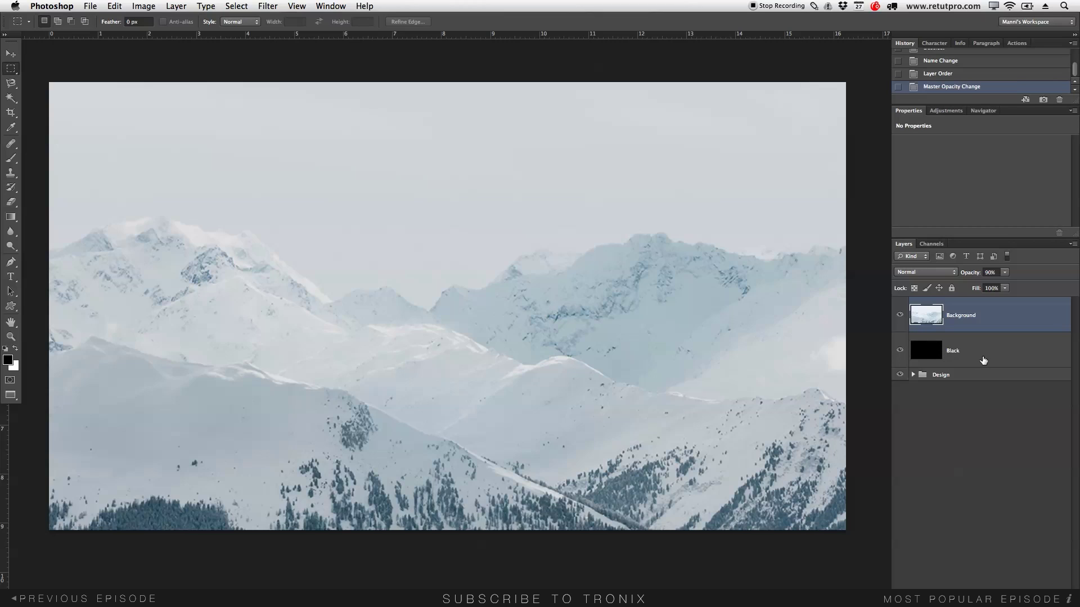
- Group the mountain image and Black layers and name the group "Background"
left_click(983, 349, "shift")
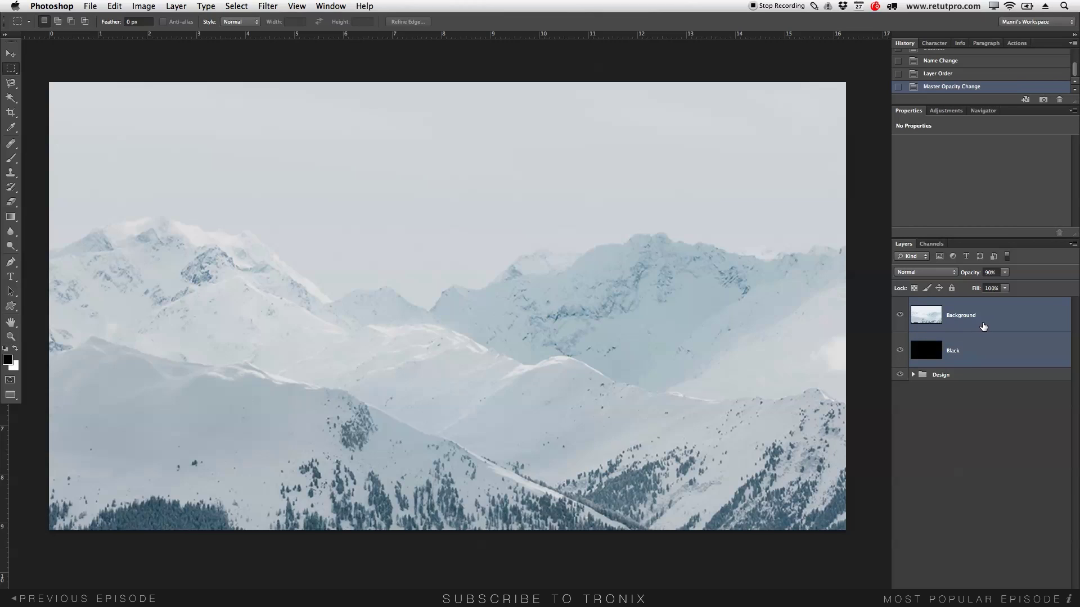
key("super+g")
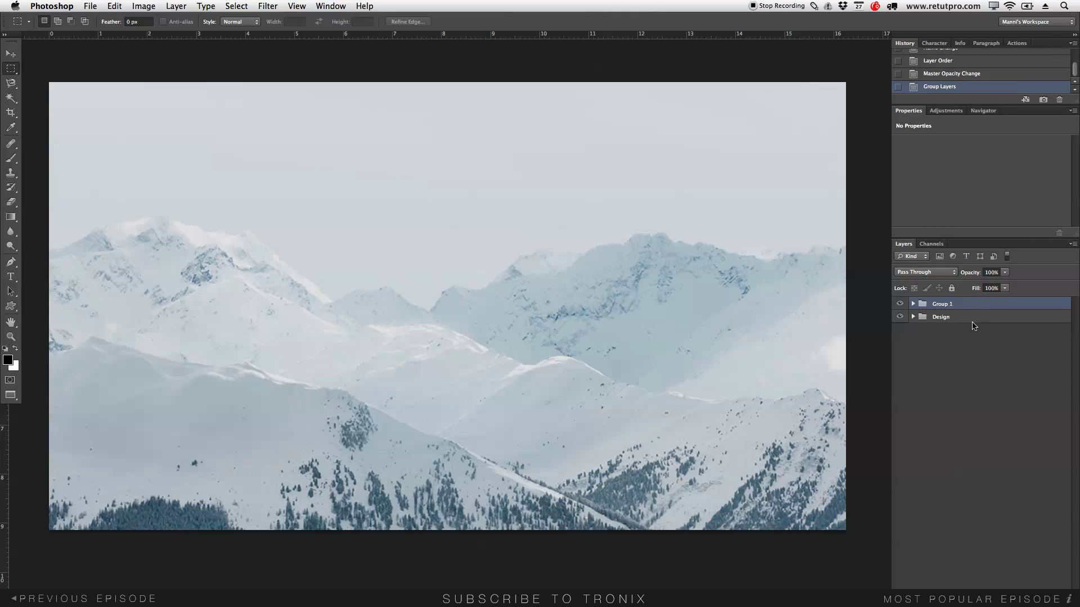
double_click(949, 309)
key("BackSpace")
type("Background")
key("Return")
- Add a horizontal guide at 50% of the canvas
left_click(296, 6)
left_click(294, 4)
left_click(295, 5)
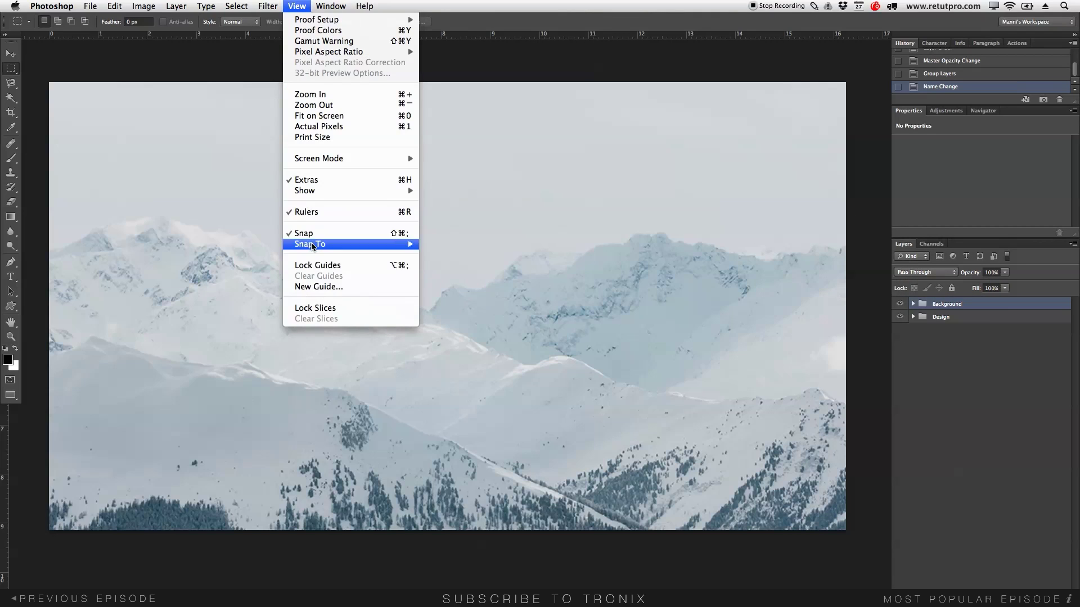
left_click(315, 289)
type("50%")
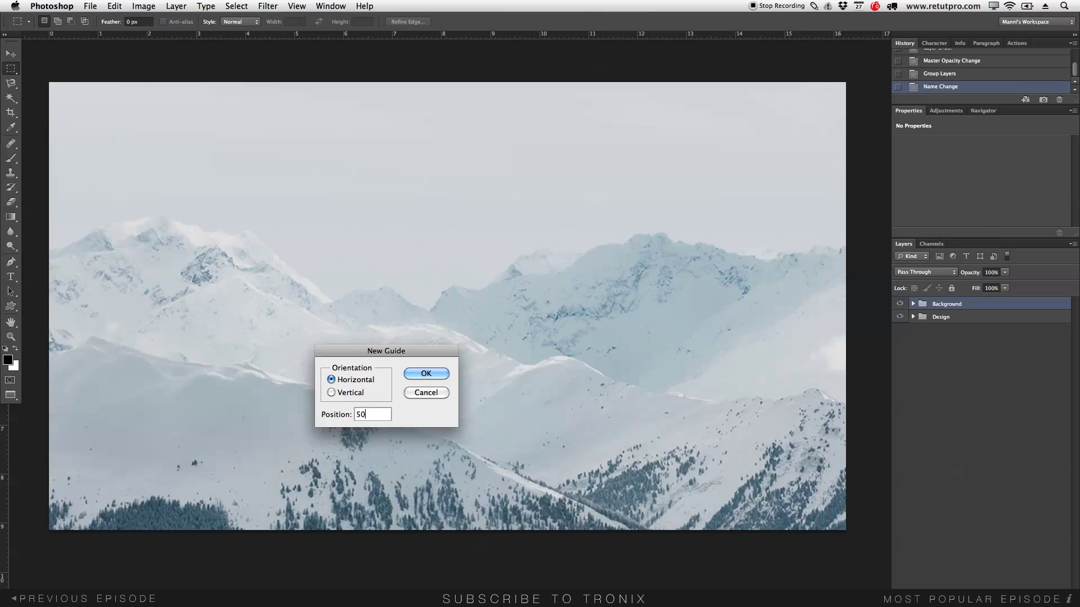
left_click(417, 373)
- Add a vertical guide at 50% of the canvas and leave nothing selected
left_click(297, 6)
left_click(332, 287)
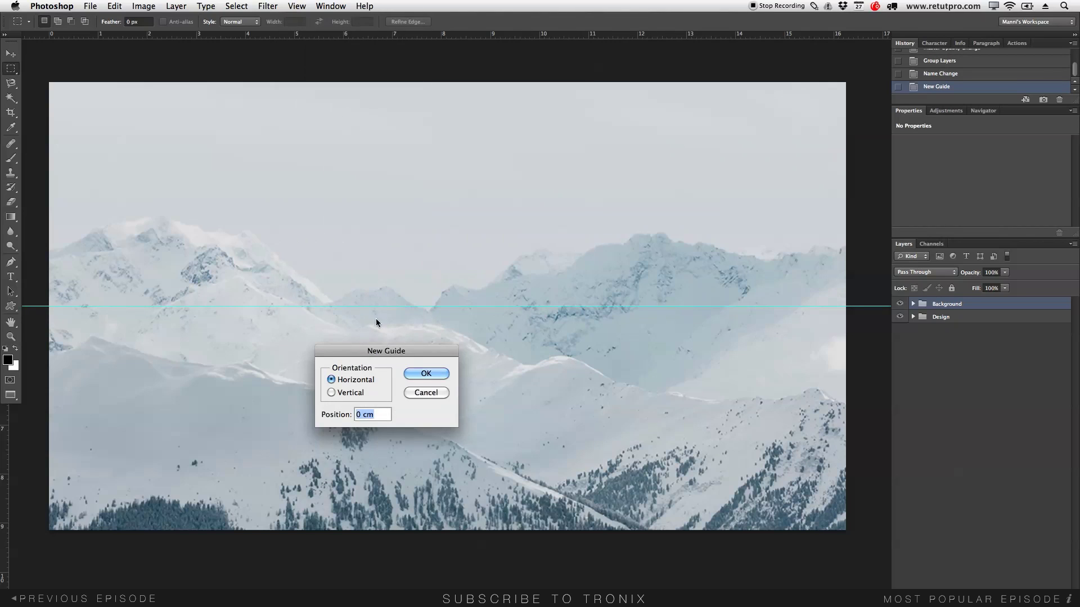
left_click(361, 394)
type("50%")
left_click(428, 376)
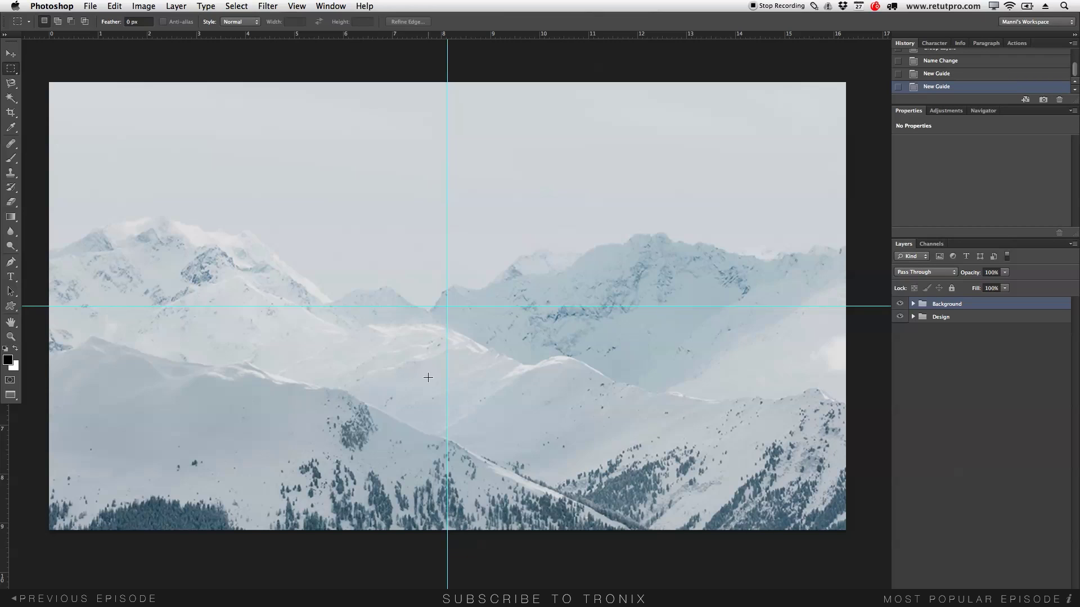
left_click_drag(349, 193, 352, 216)
left_click(428, 201)
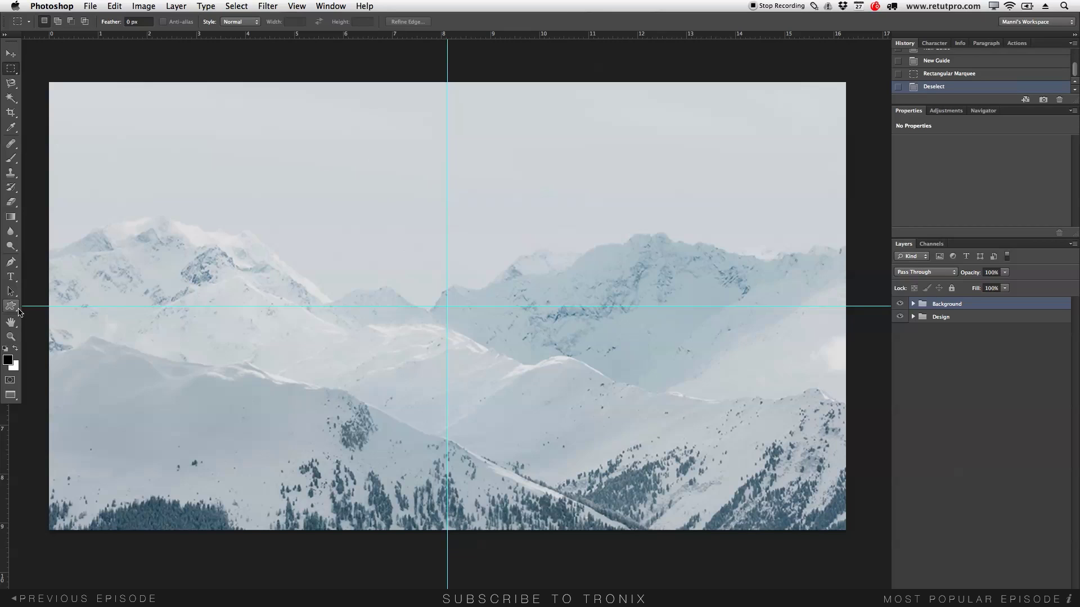
- Draw a black solid triangle about 735 px wide and 634 px high near the canvas centre with the Custom Shape tool, and flip it horizontally
left_click_drag(17, 308, 44, 358)
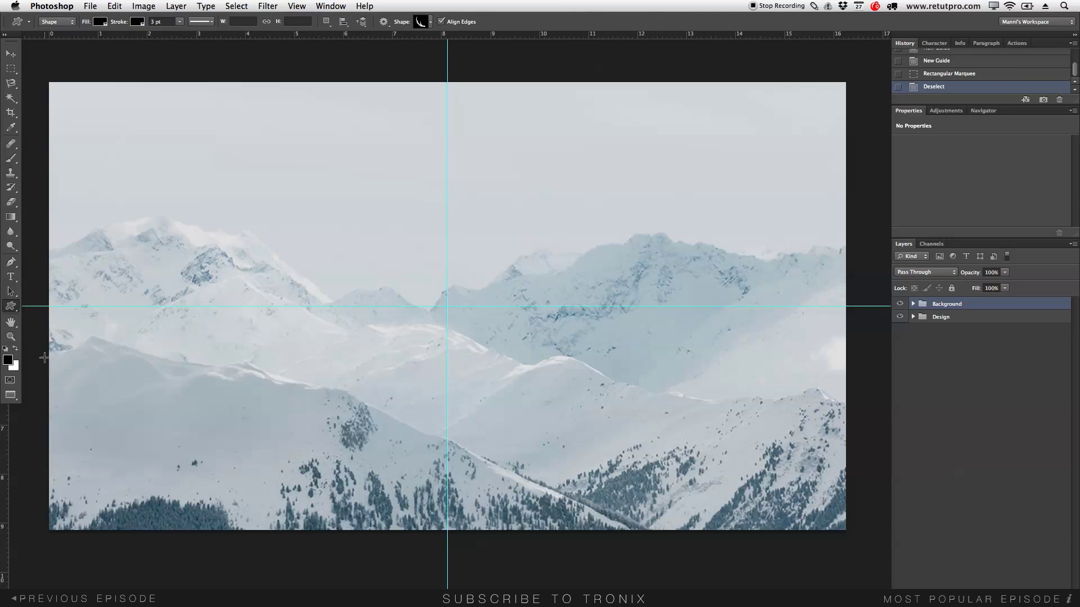
left_click(432, 23)
left_click_drag(685, 513, 680, 109)
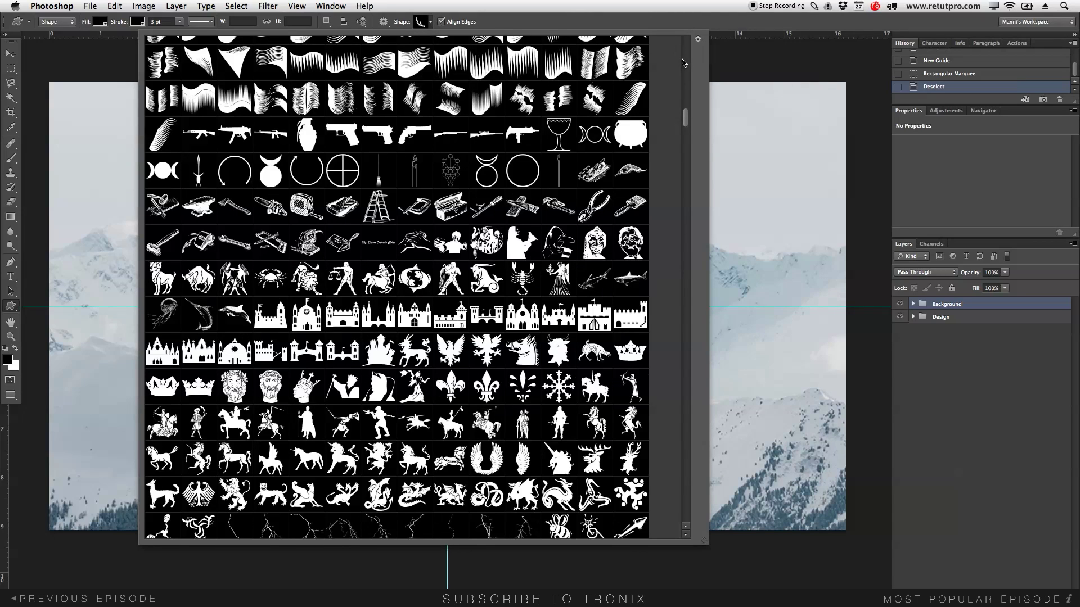
scroll(338, 281, "up", 10)
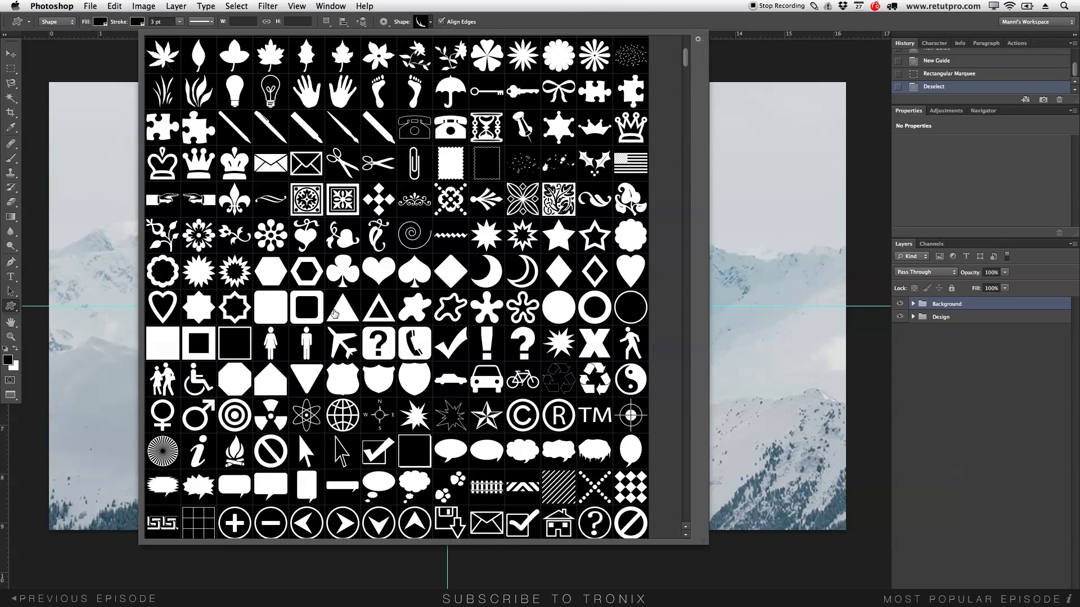
left_click(334, 314)
double_click(346, 313)
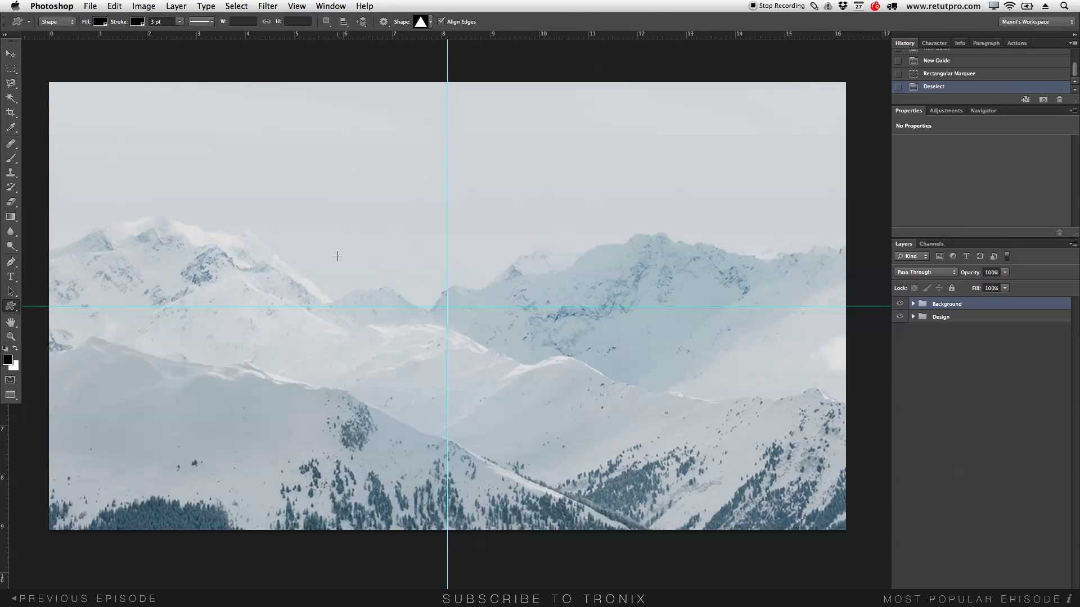
left_click_drag(317, 173, 617, 480)
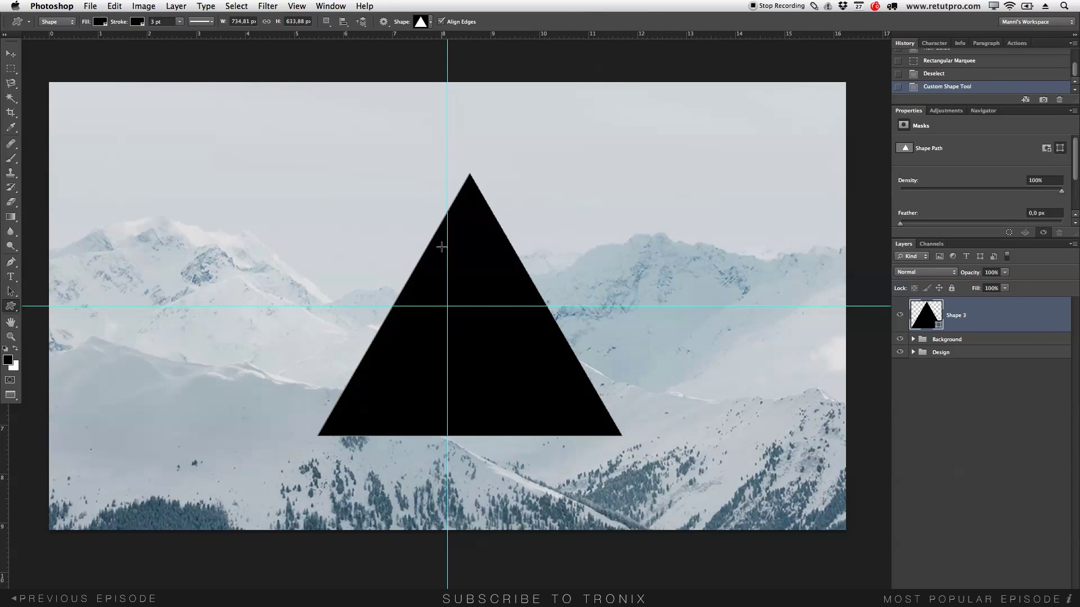
left_click(421, 328)
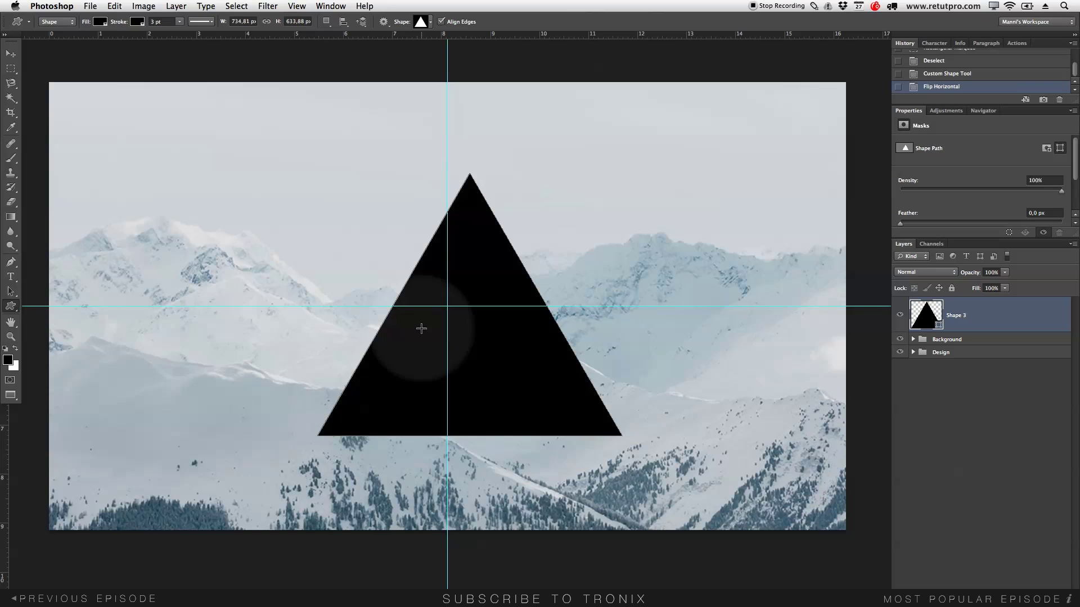
- Flip the black triangle vertically and move it left so that it is centred on the vertical guide
left_click(115, 6)
mouse_move(144, 255)
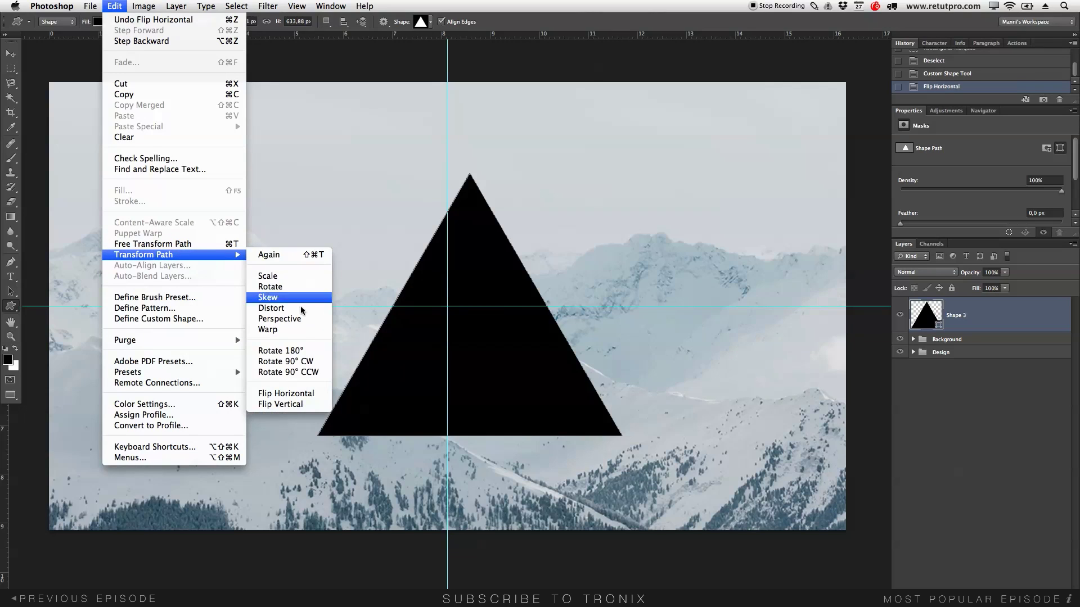
left_click(293, 405)
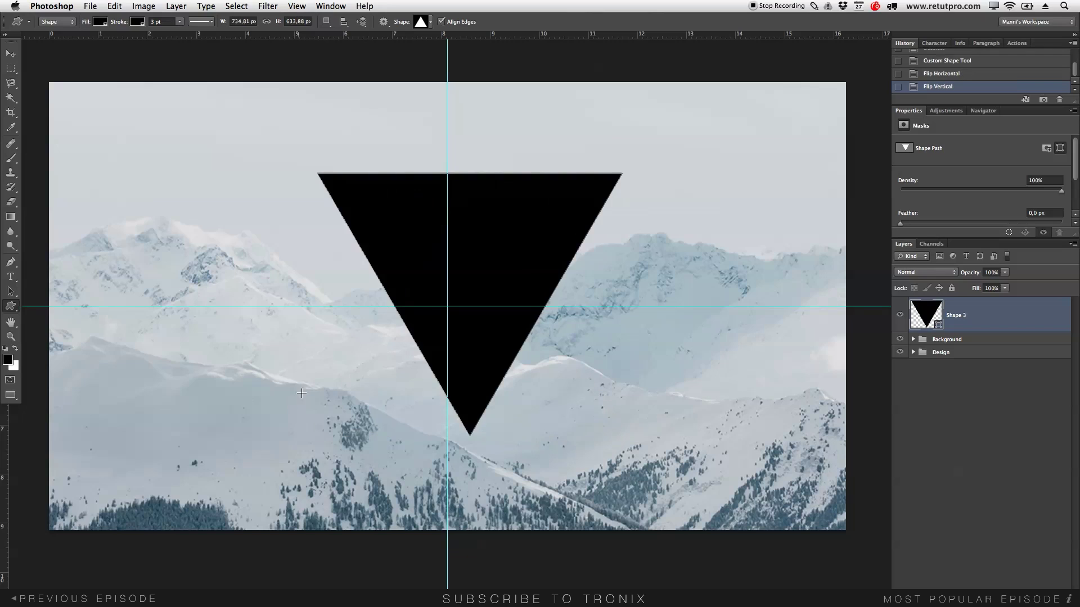
left_click(10, 53)
left_click_drag(495, 233, 473, 235)
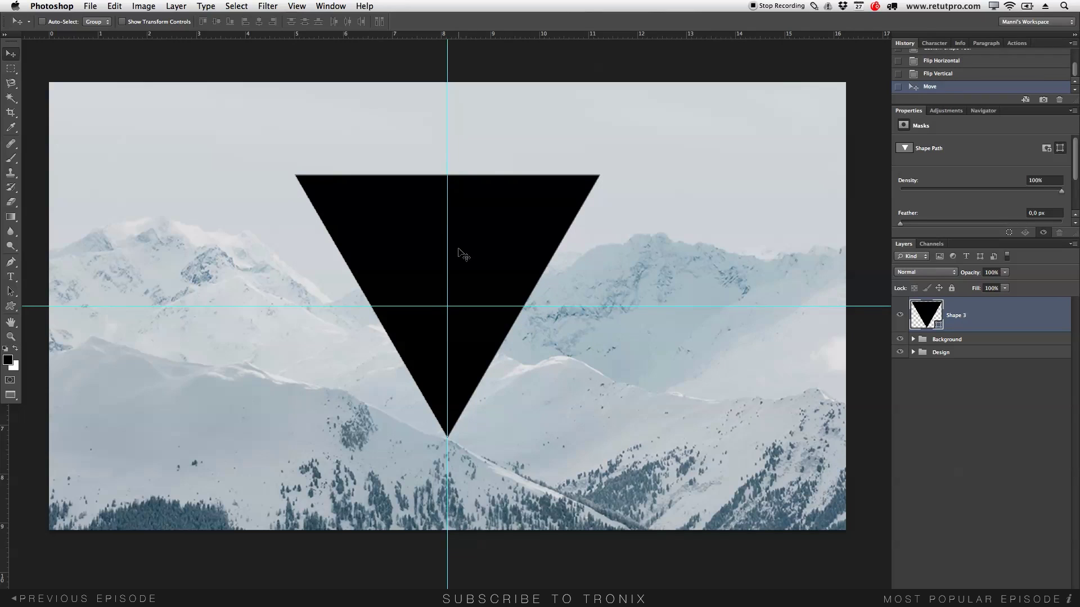
left_click(459, 250)
left_click(410, 275)
left_click(301, 197)
- Remove the triangle's fill, keeping only its black stroke
left_click(10, 308)
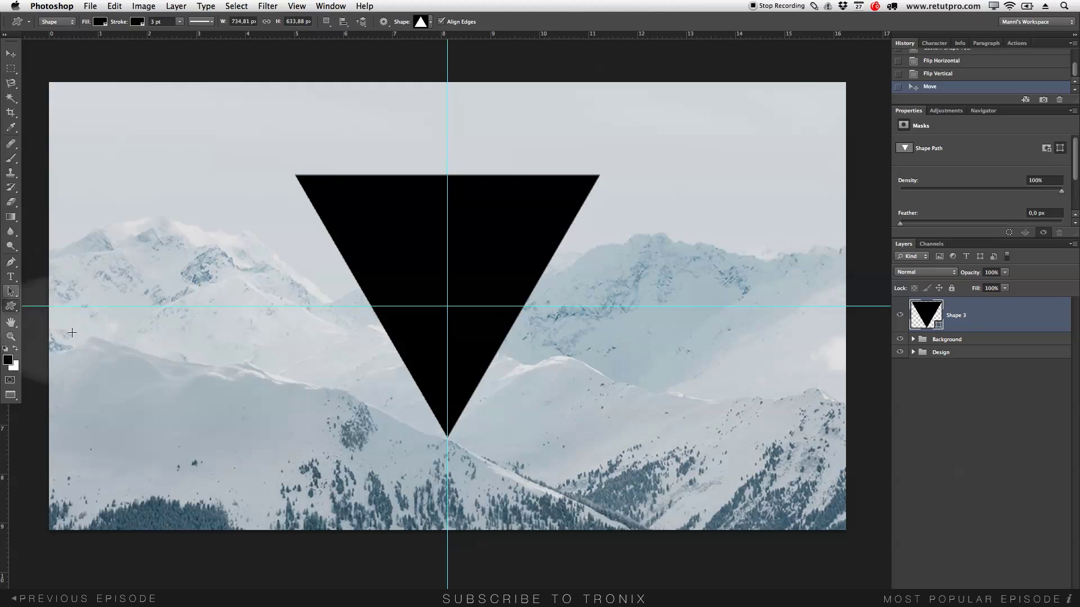
left_click(100, 23)
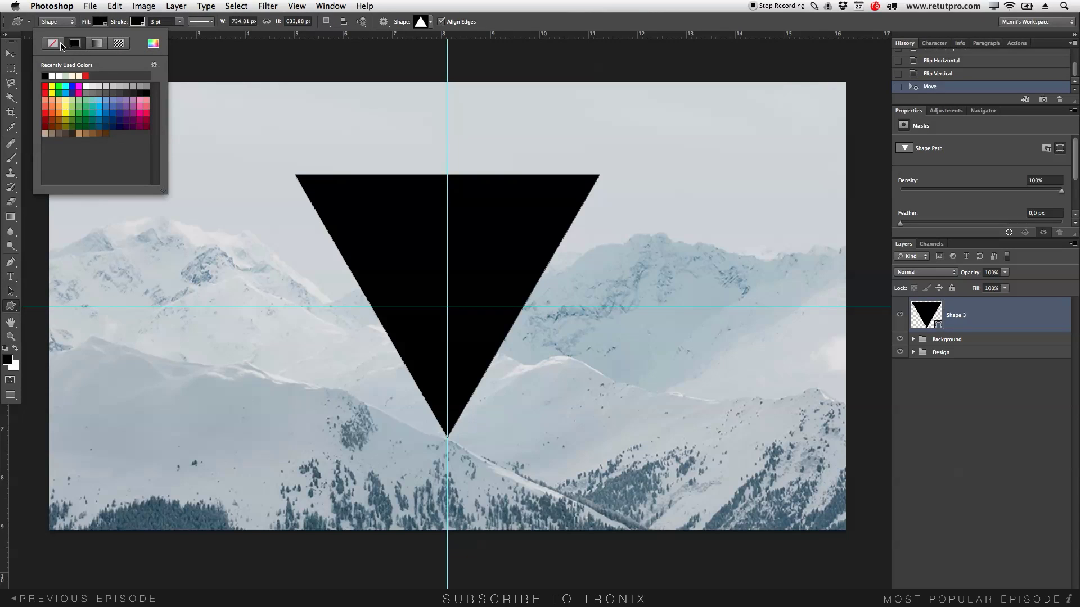
left_click(53, 43)
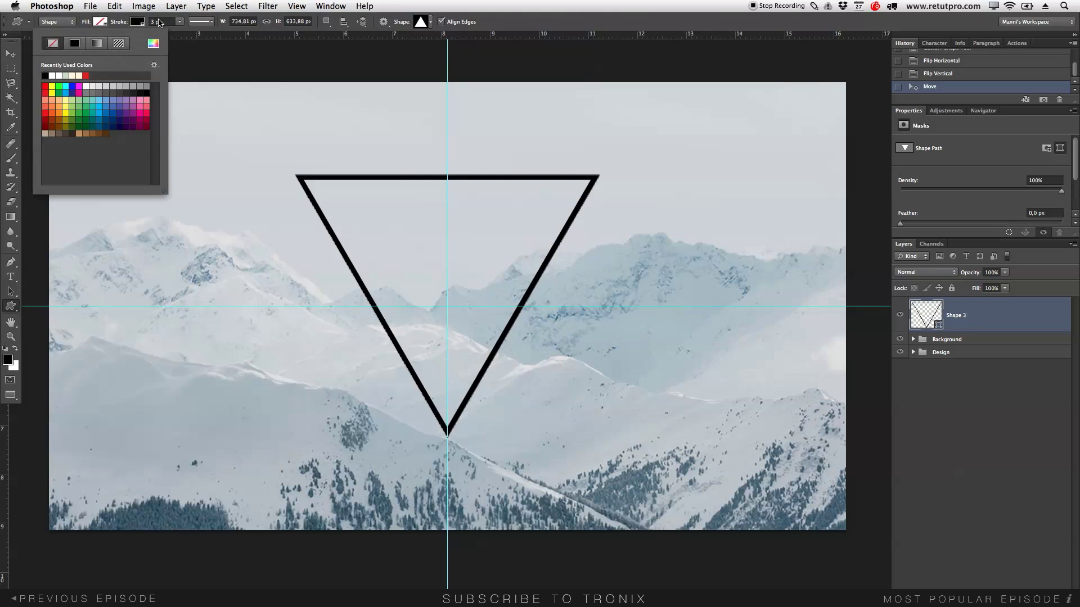
left_click(128, 23)
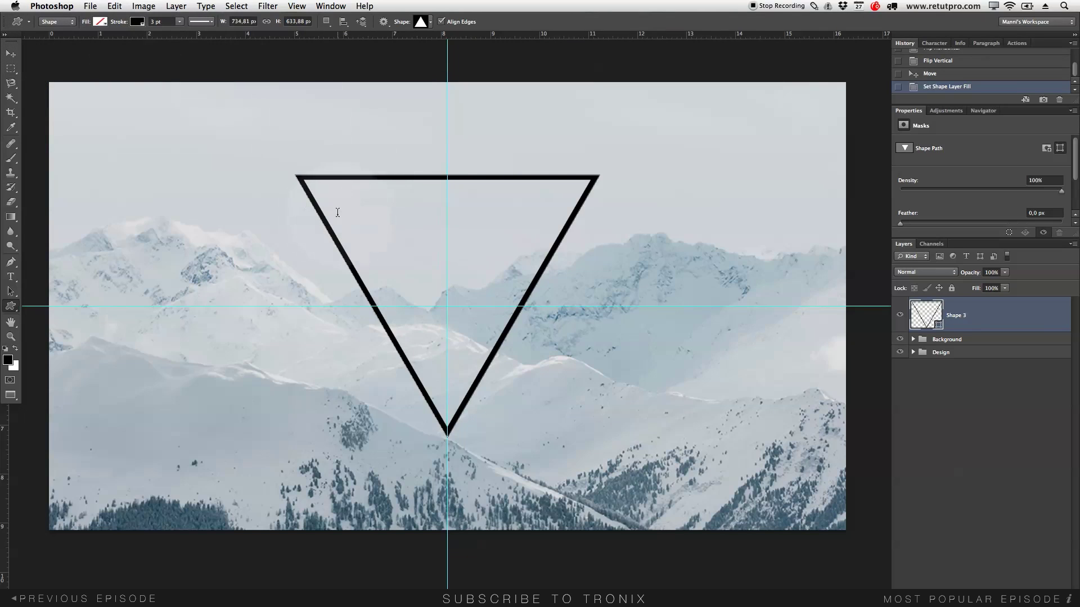
- Set the triangle's stroke width to 6 pt
left_click(179, 22)
left_click(157, 22)
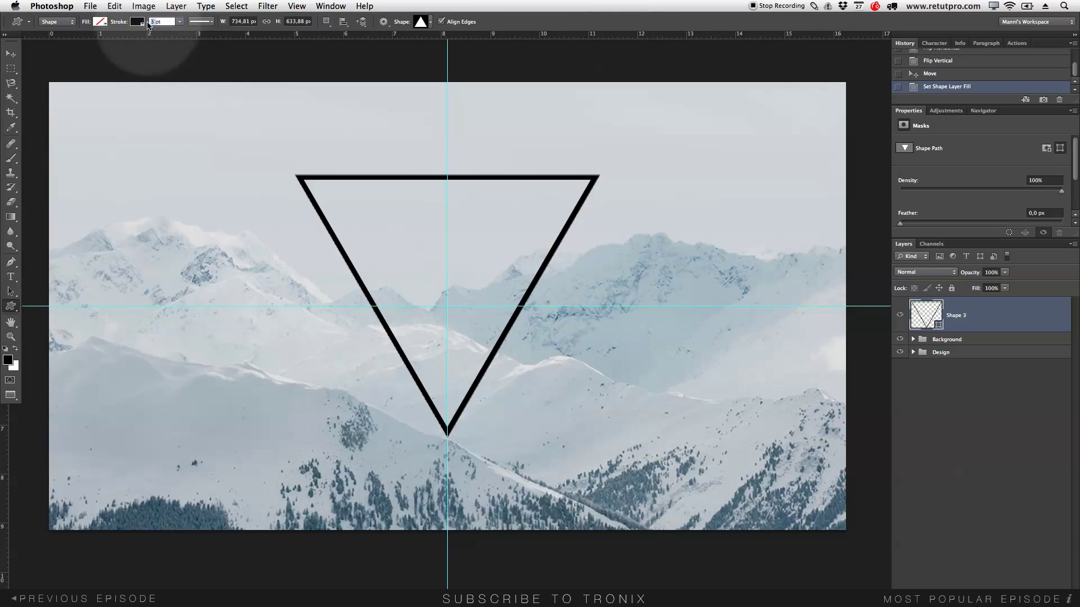
type("6")
key("Return")
left_click(376, 158)
left_click(756, 425)
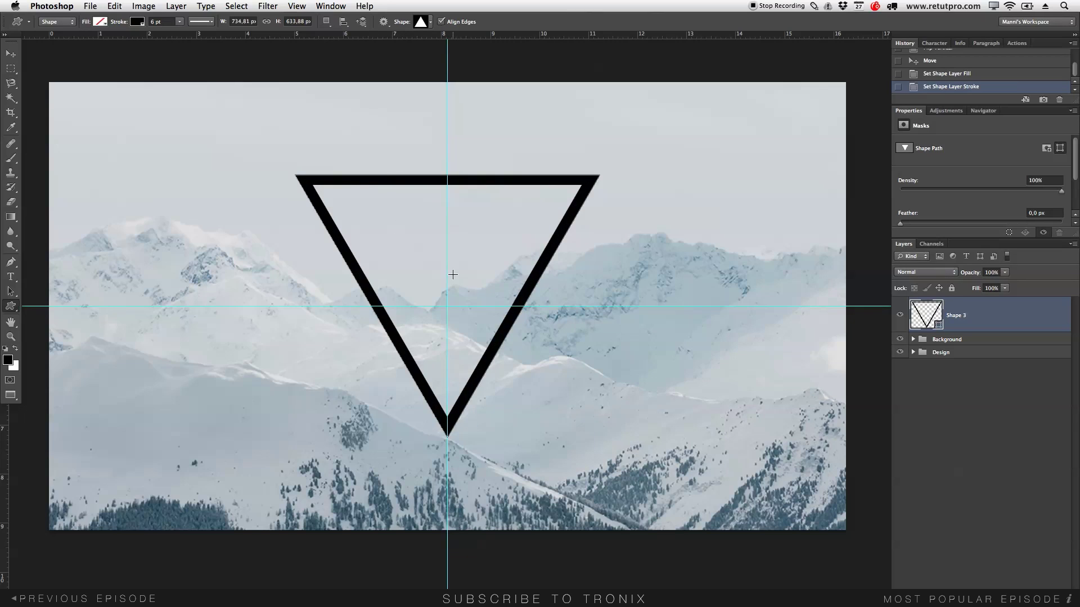
- Move the triangle outline slightly down along the vertical guide
left_click(11, 53)
left_click_drag(533, 198, 532, 205)
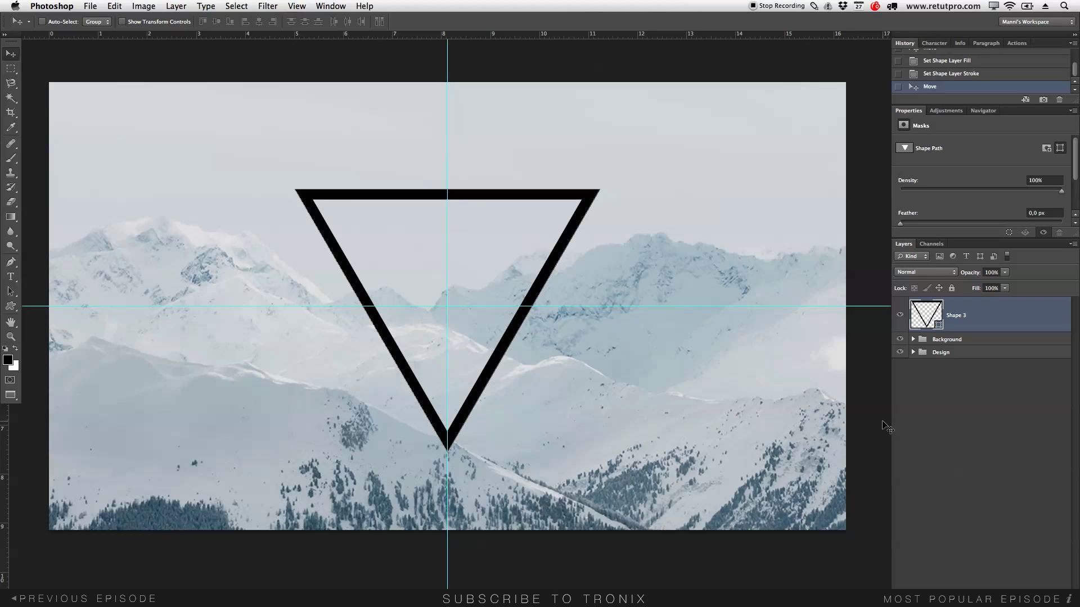
left_click(950, 322)
left_click(947, 321)
- Create a wide text box across the triangle and enter the text "AUTHENTIC"
left_click(10, 277)
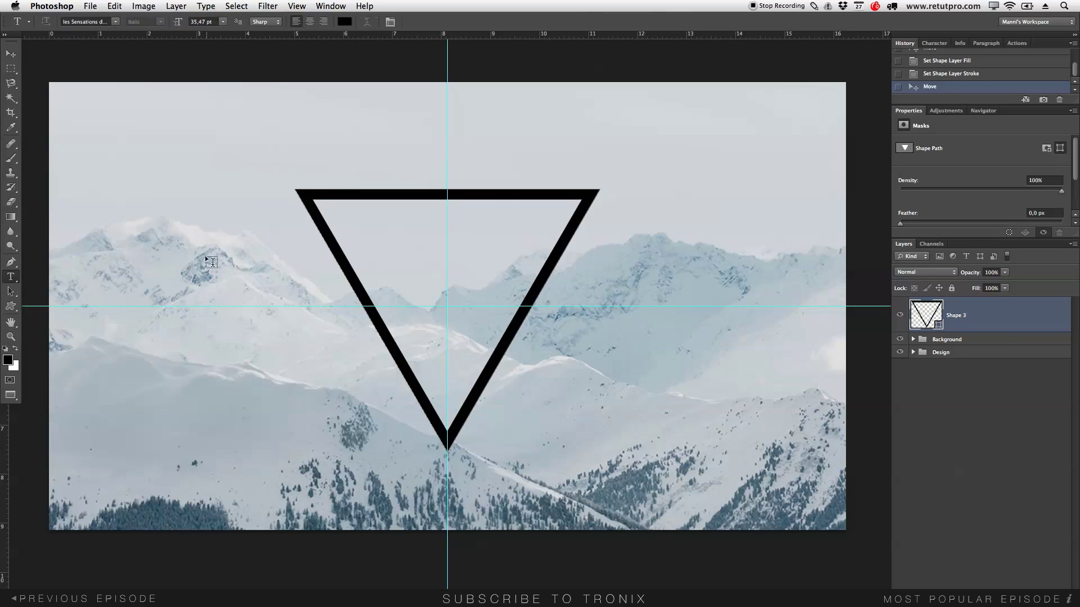
left_click_drag(199, 247, 622, 337)
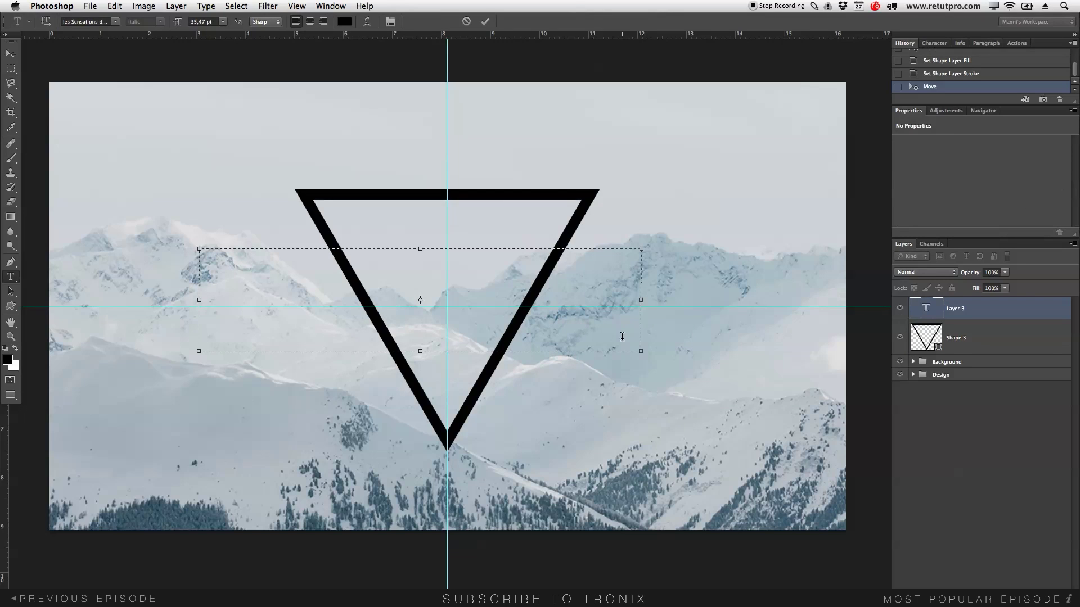
type("AUTHE")
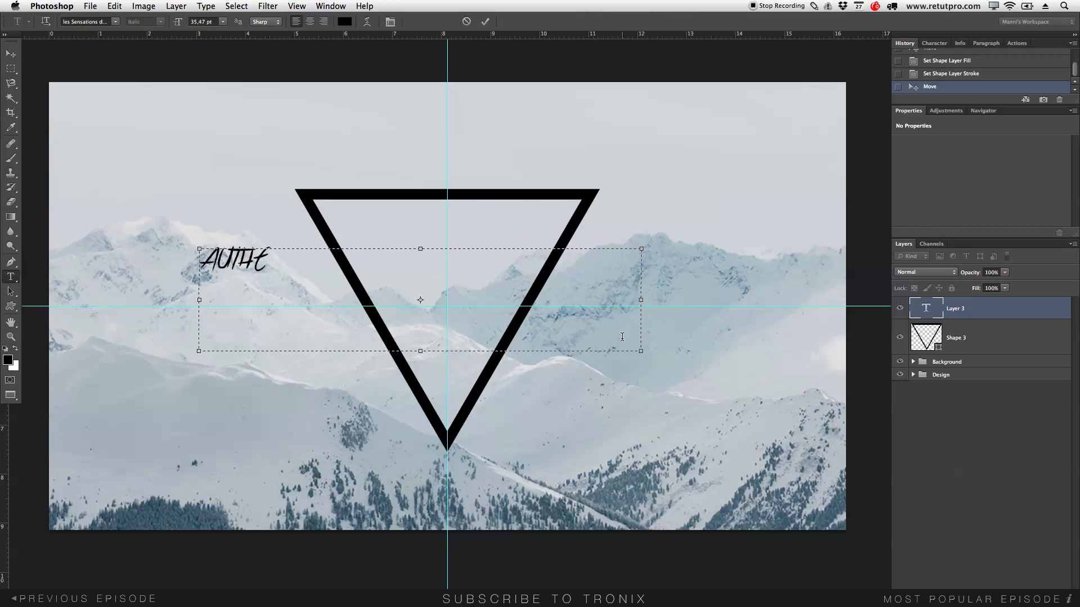
type("NTIC")
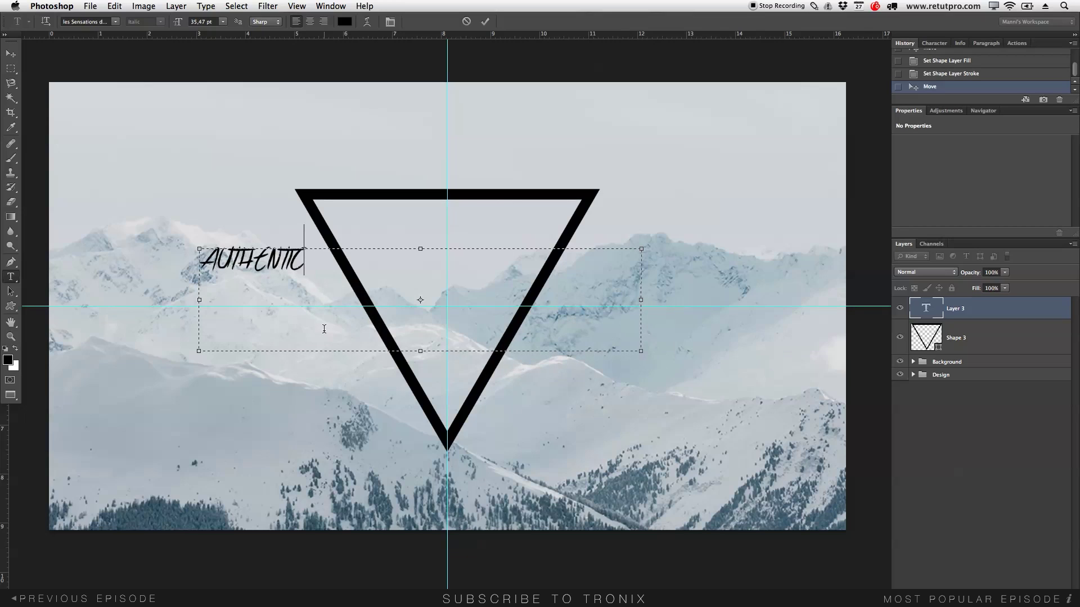
- Set the AUTHENTIC text in the Intro font and centre it where the two guides cross
left_click_drag(306, 264, 180, 246)
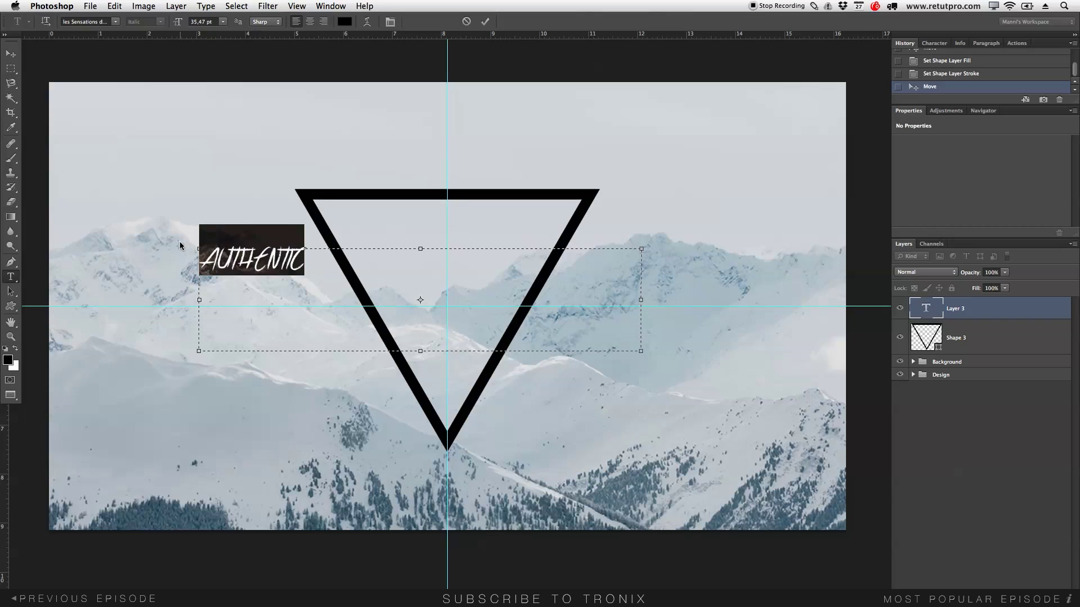
left_click(118, 24)
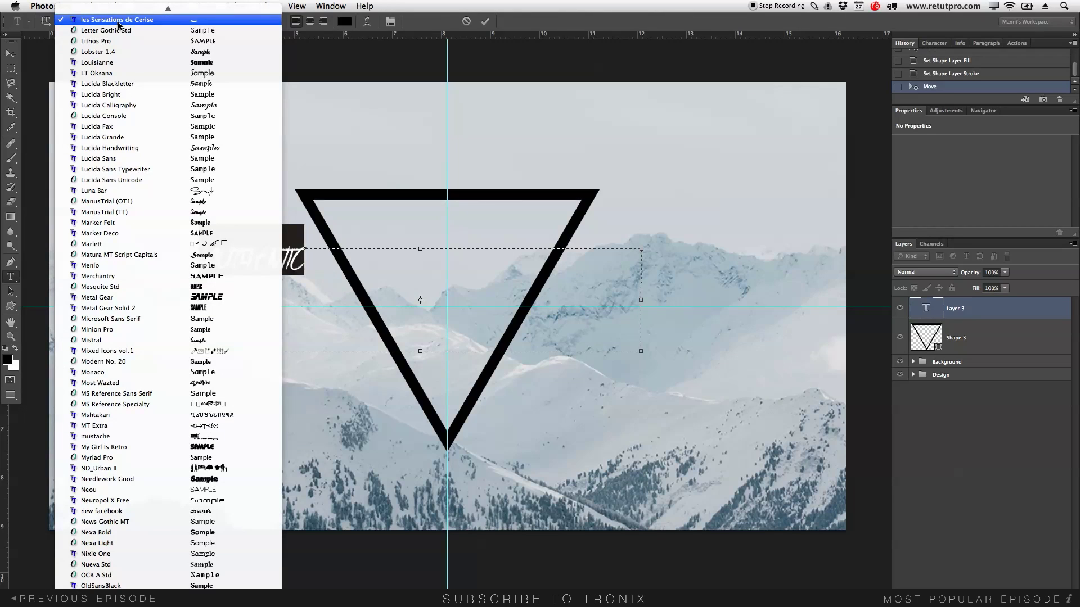
scroll(120, 24, "up", 5)
scroll(122, 99, "down", 4)
scroll(122, 99, "up", 6)
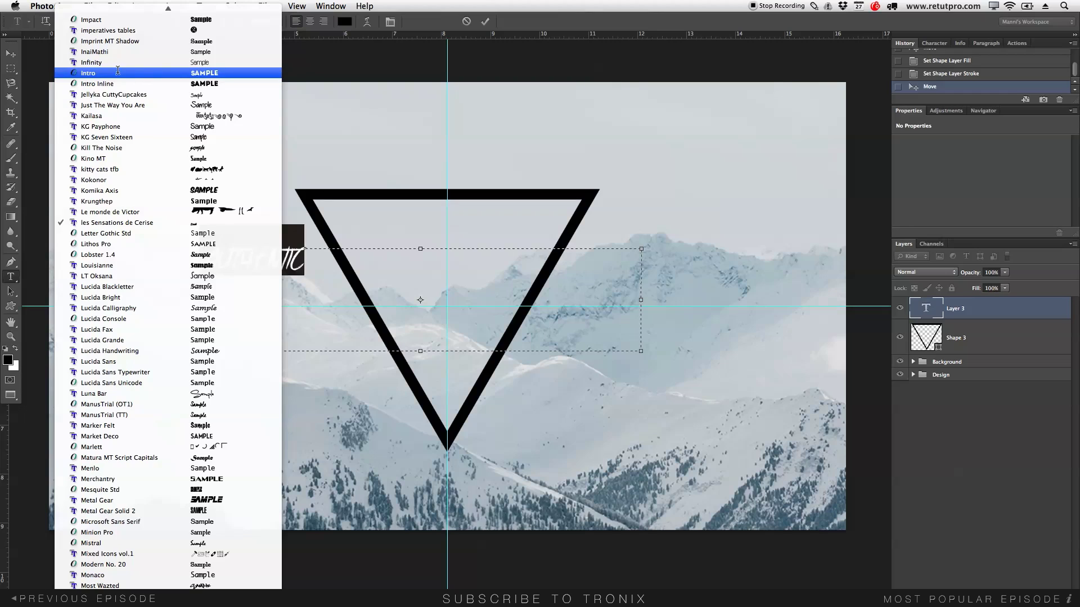
left_click(117, 73)
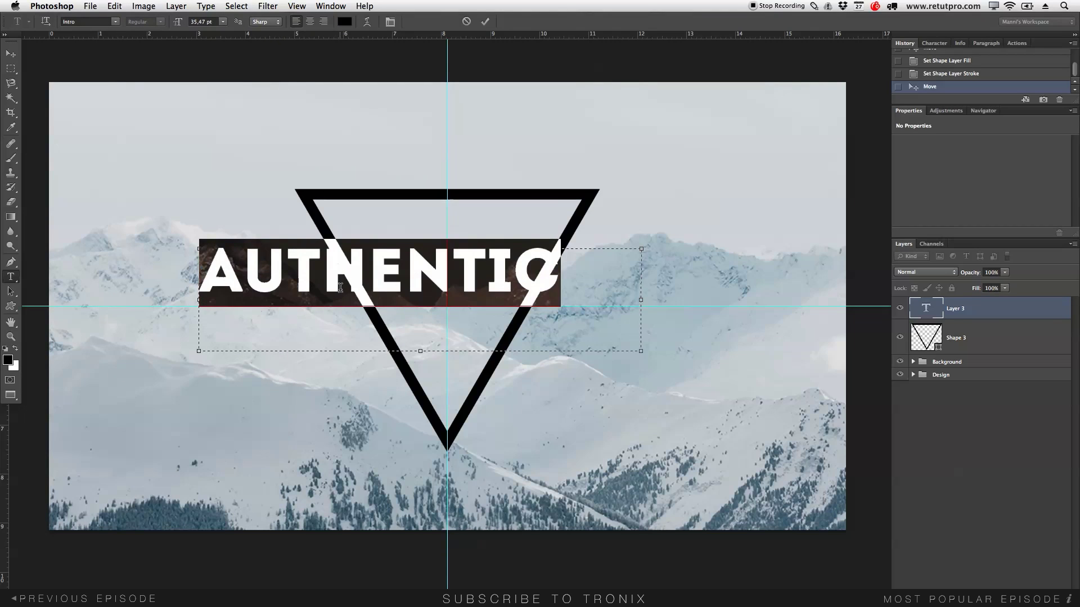
left_click(339, 286)
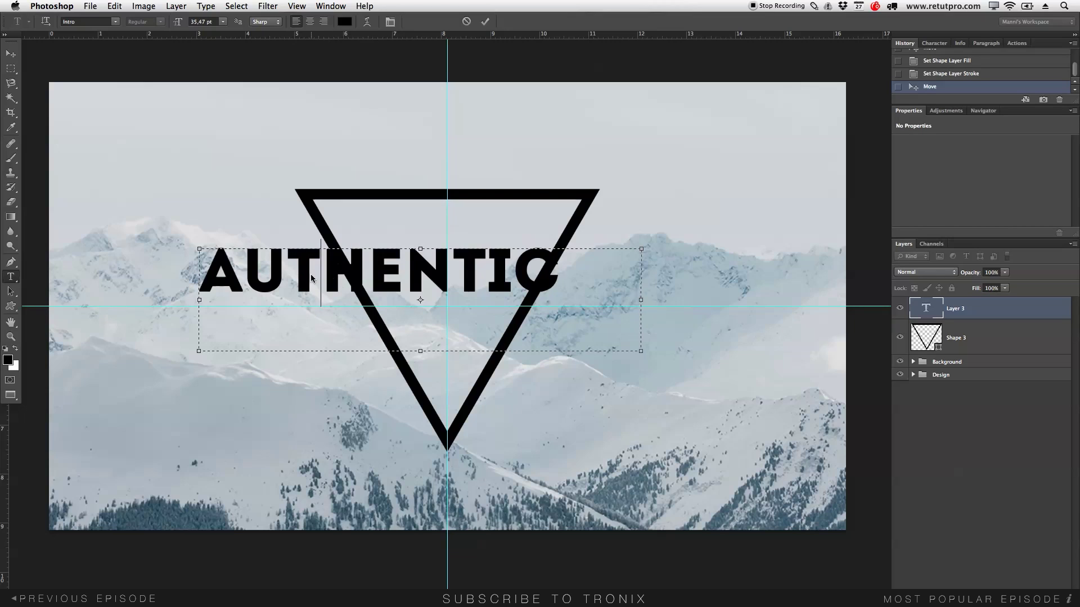
left_click(484, 22)
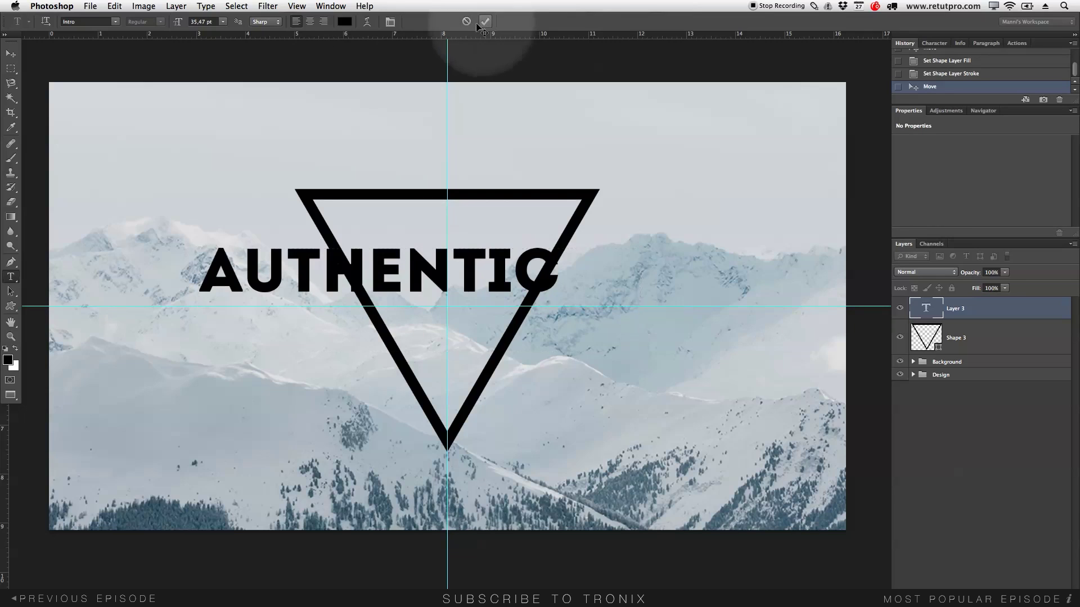
key("v")
left_click_drag(339, 278, 384, 299)
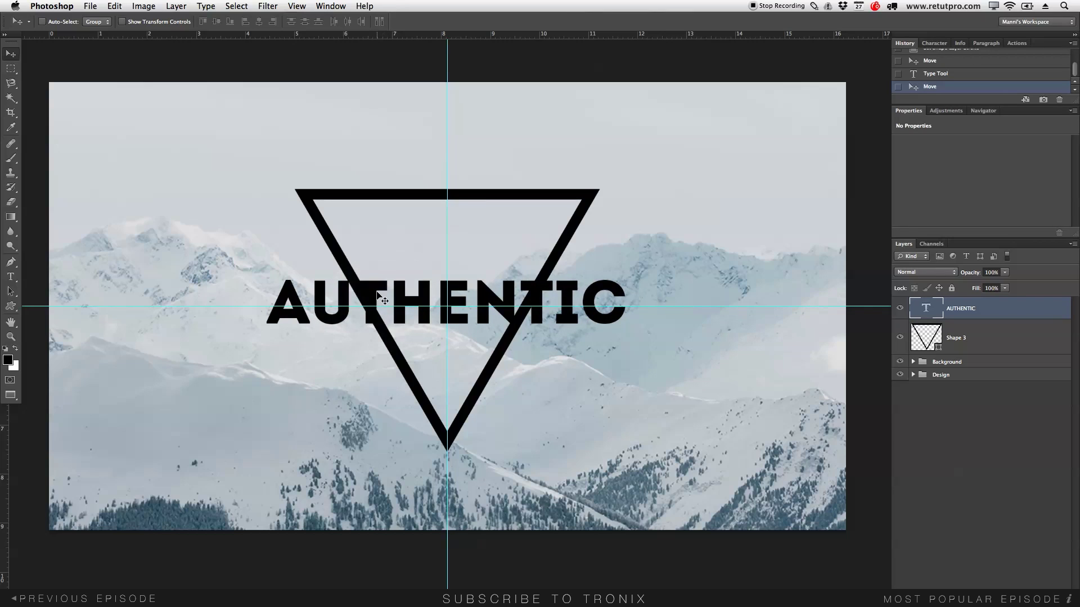
- Select the whole AUTHENTIC text and show its character settings, leaving the text as it is
key("t")
left_click(379, 300)
left_click_drag(654, 321, 233, 274)
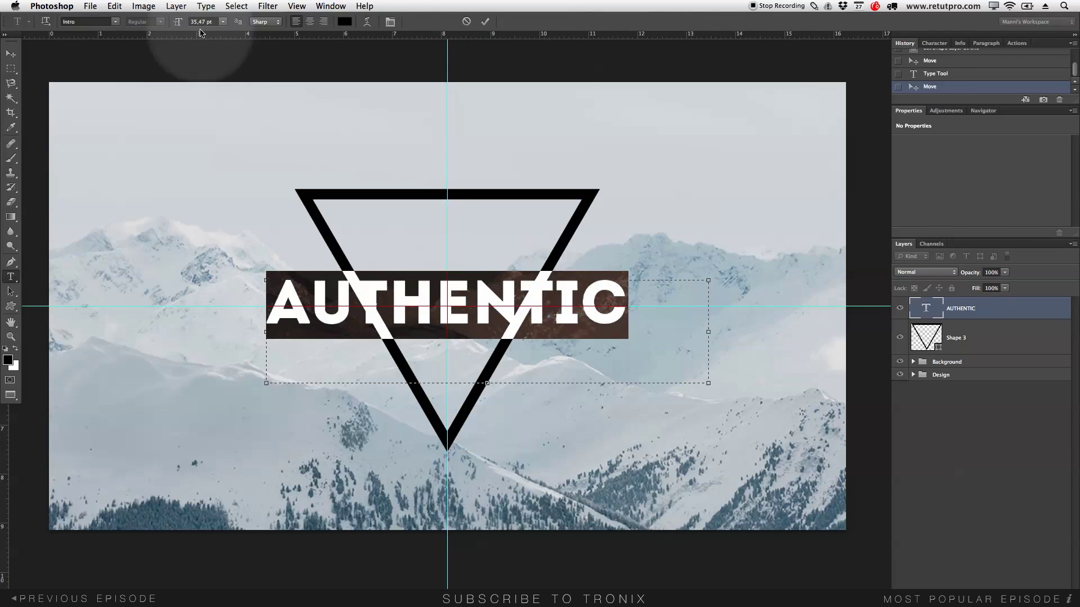
left_click(934, 44)
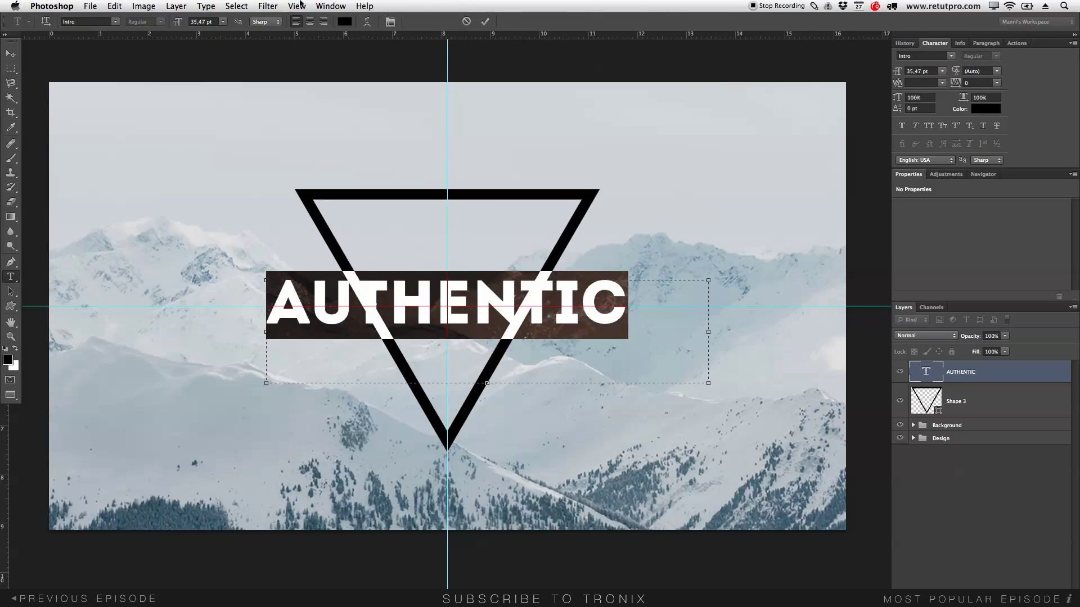
left_click(330, 6)
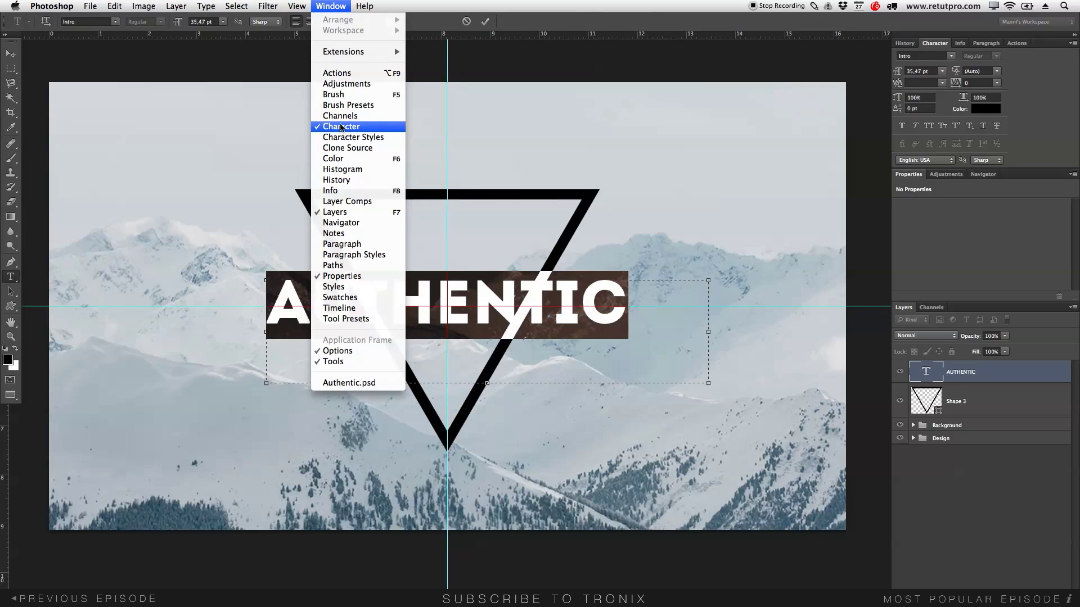
left_click(330, 5)
left_click(486, 21)
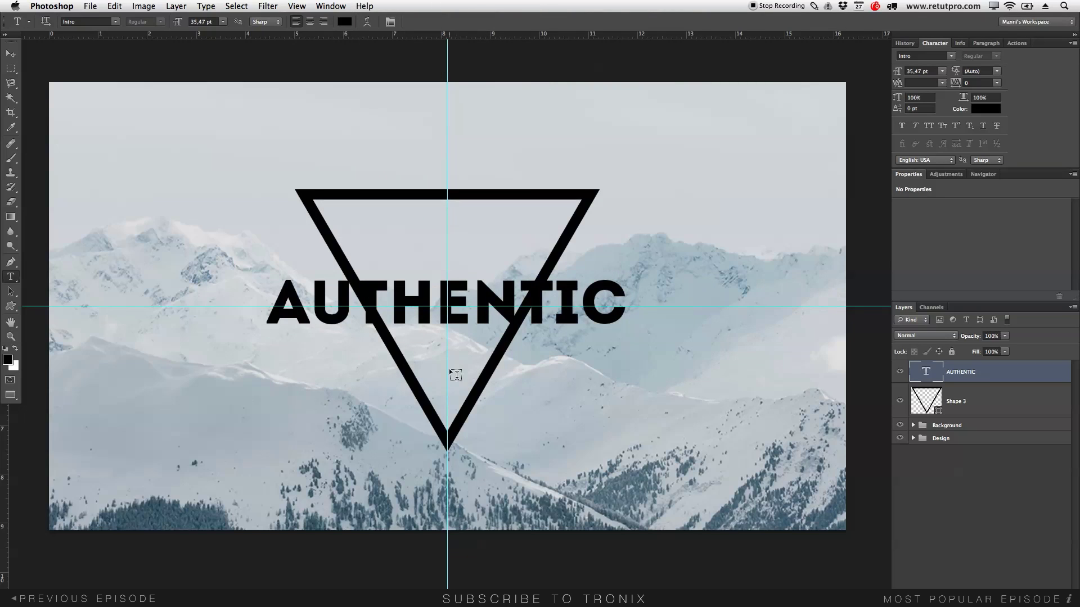
- Add a small text box with "HQ" to the lower left of the triangle, at 14,47 pt in the les Sensations de Cerise font
left_click_drag(172, 421, 259, 457)
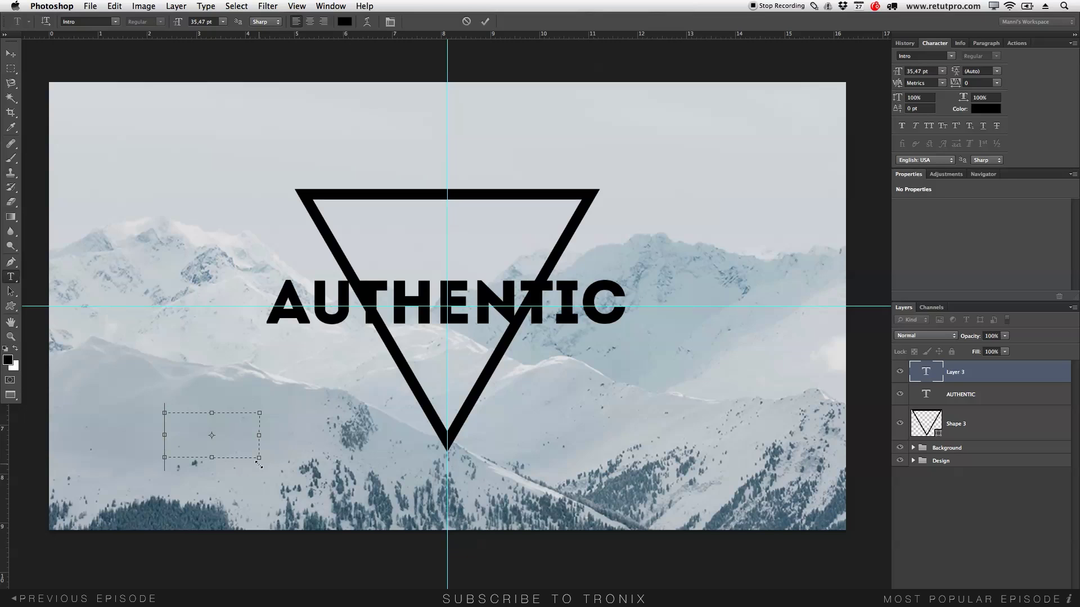
type("H")
key("super+a")
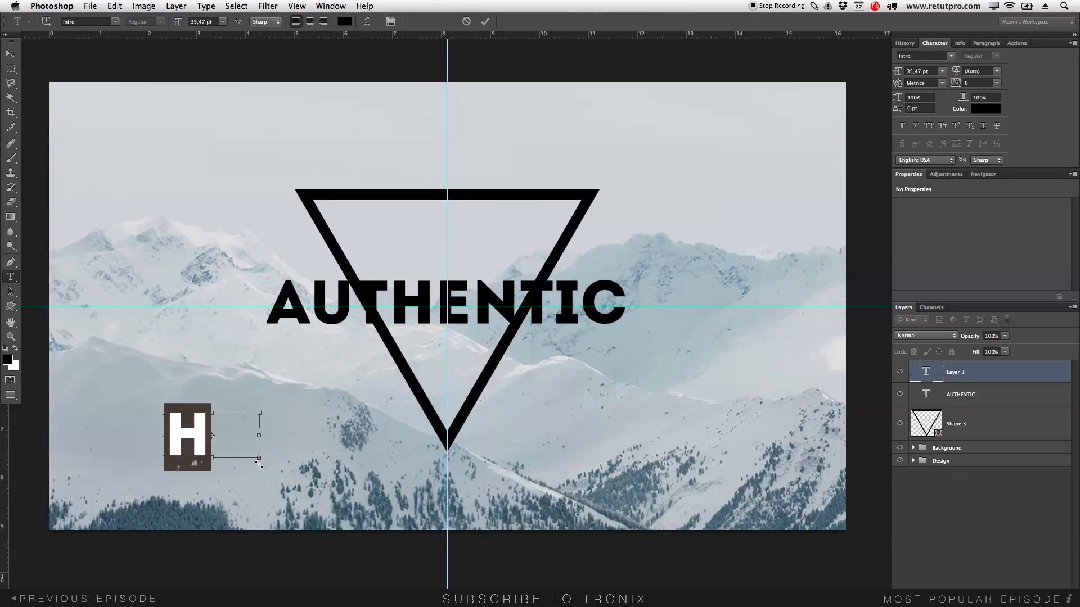
left_click_drag(178, 22, 166, 24)
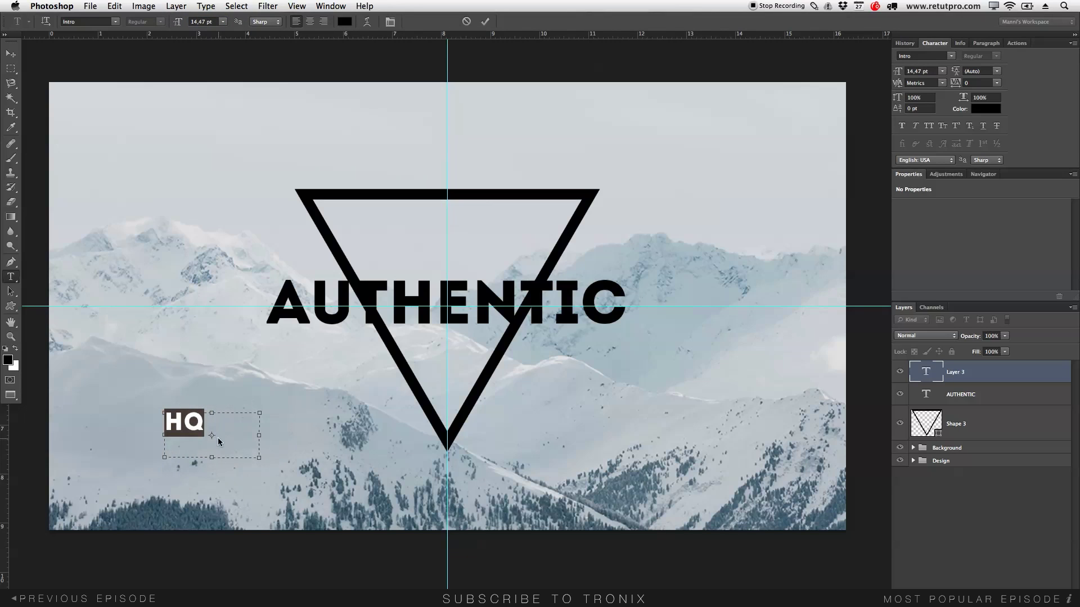
left_click(115, 21)
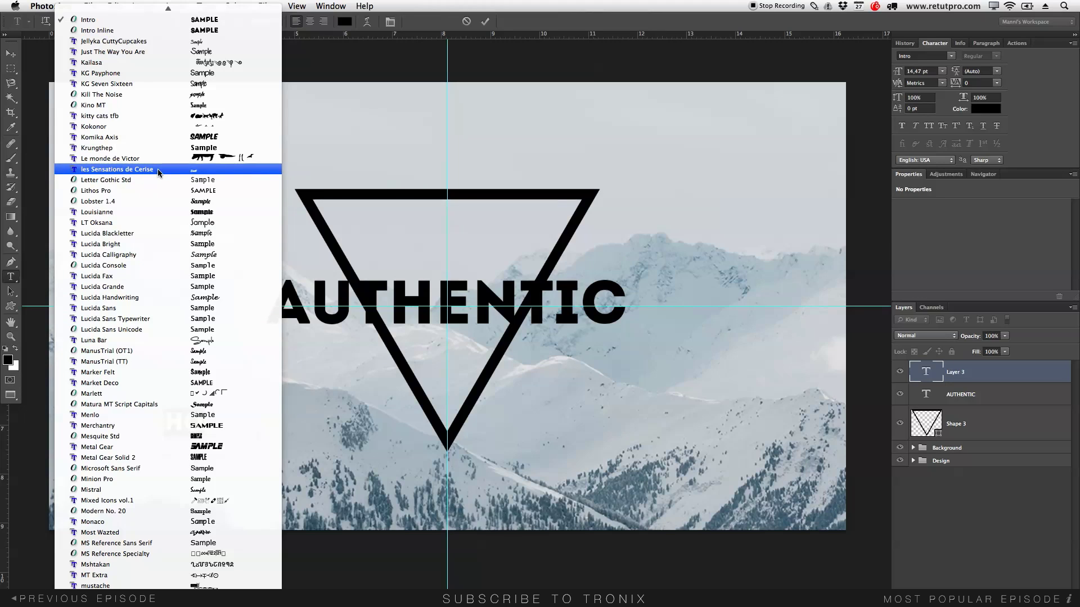
left_click(149, 170)
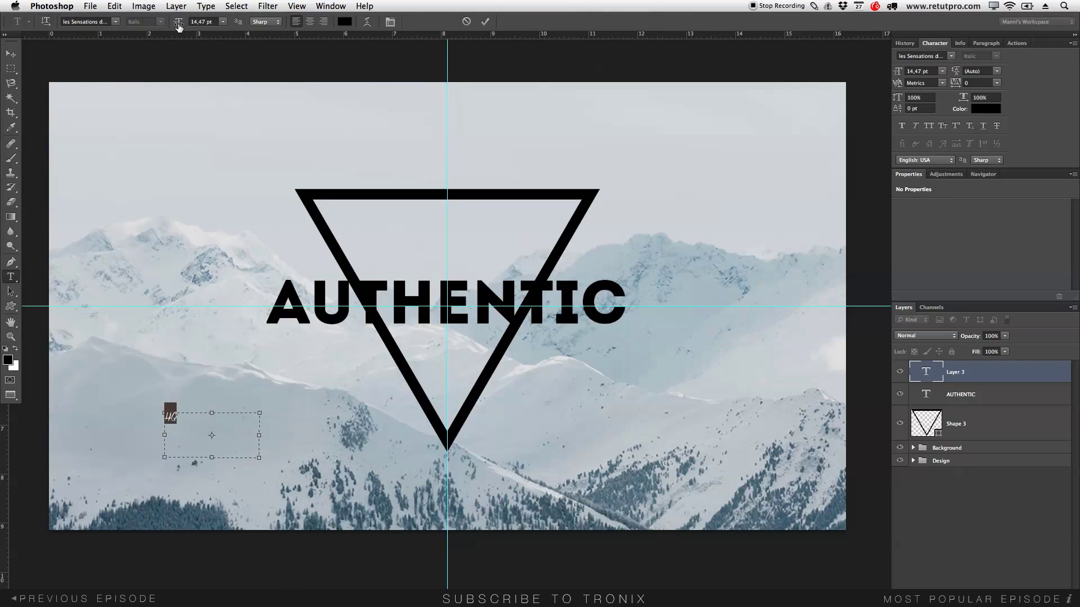
- Enlarge the HQ text to 34,47 pt and centre it on the vertical guide below AUTHENTIC, inside the triangle
left_click_drag(177, 24, 184, 26)
left_click(11, 54)
left_click_drag(167, 425, 438, 363)
key("t")
left_click_drag(178, 21, 192, 19)
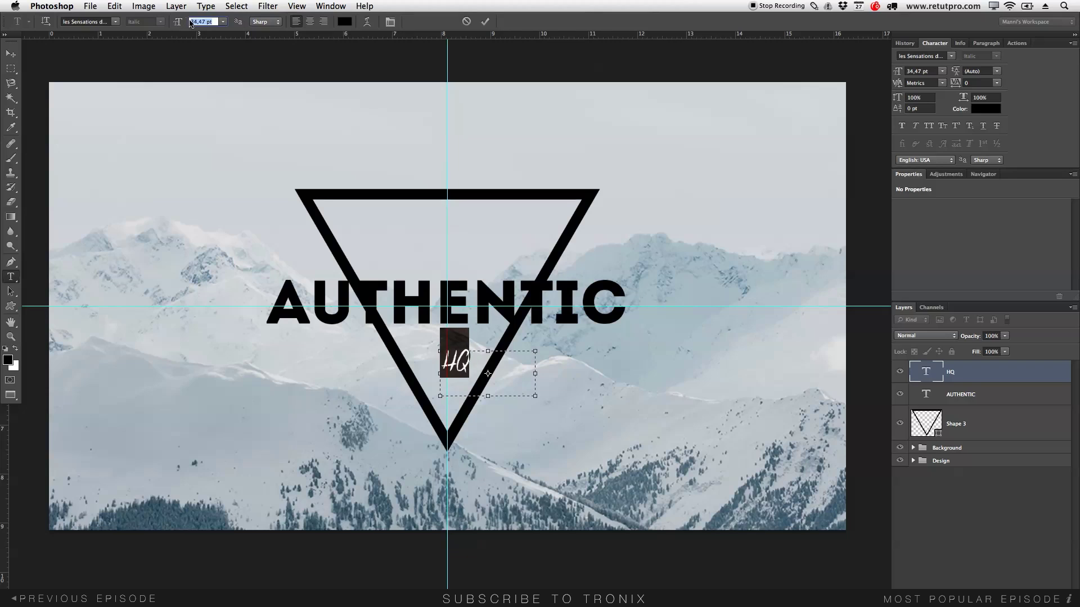
left_click(488, 23)
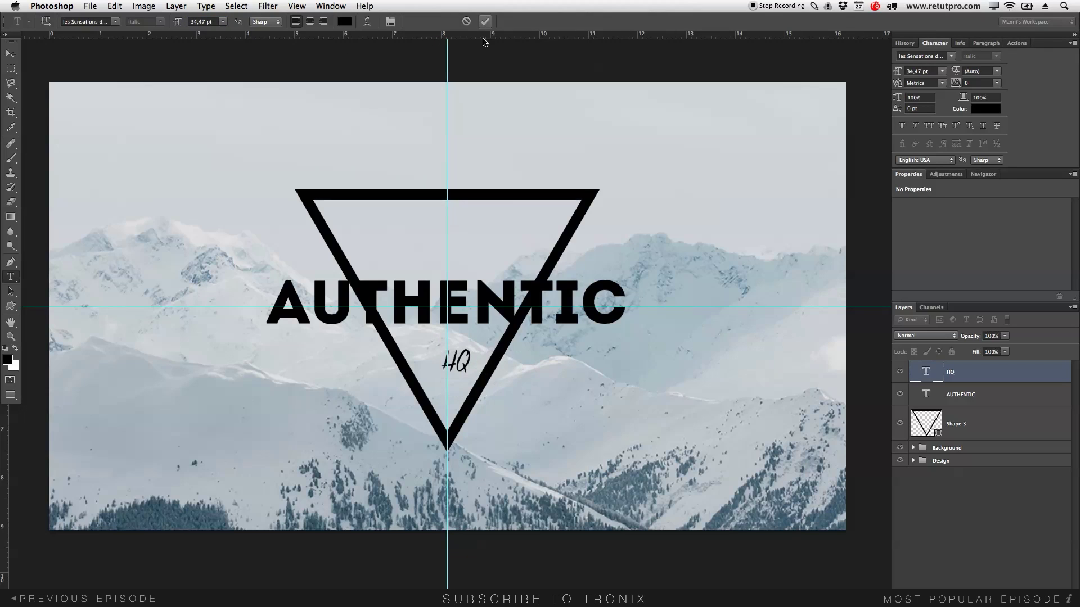
left_click(11, 53)
mouse_move(473, 364)
left_mouse_down()
mouse_move(467, 342)
mouse_move(471, 352)
left_mouse_up()
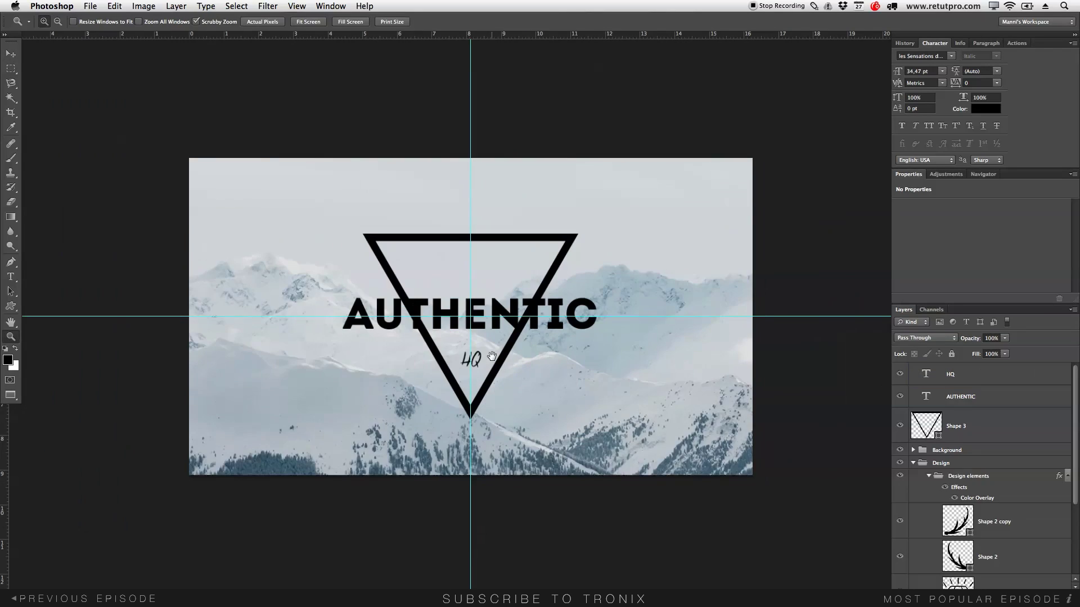
- Bring the antler-and-diamond reference image layer out of the Design group to the top of the layer stack
left_click_drag(492, 356, 506, 367)
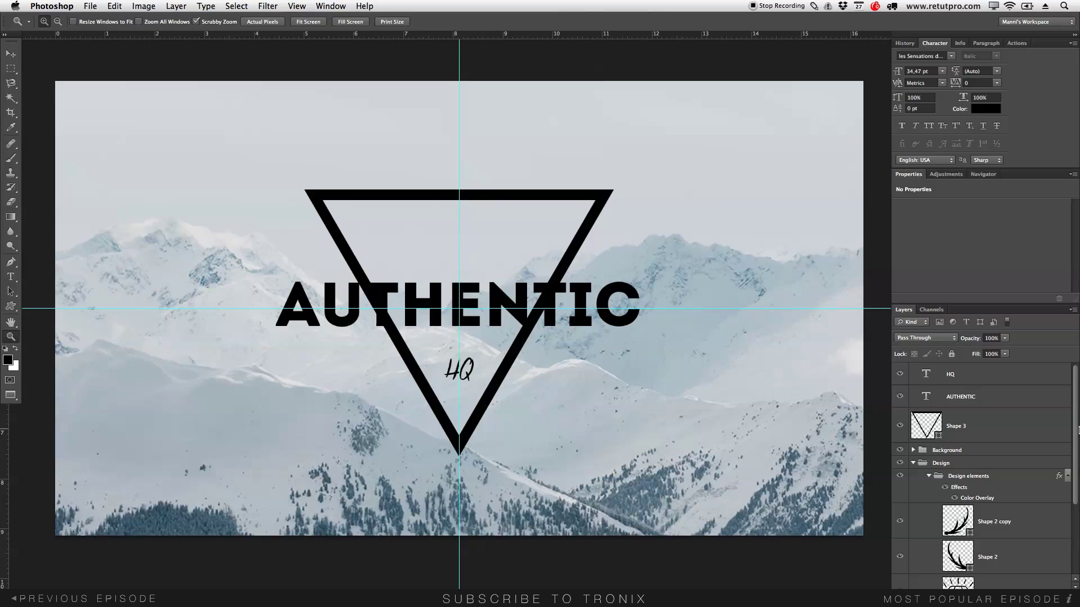
scroll(1074, 430, "down", 5)
left_click(929, 585)
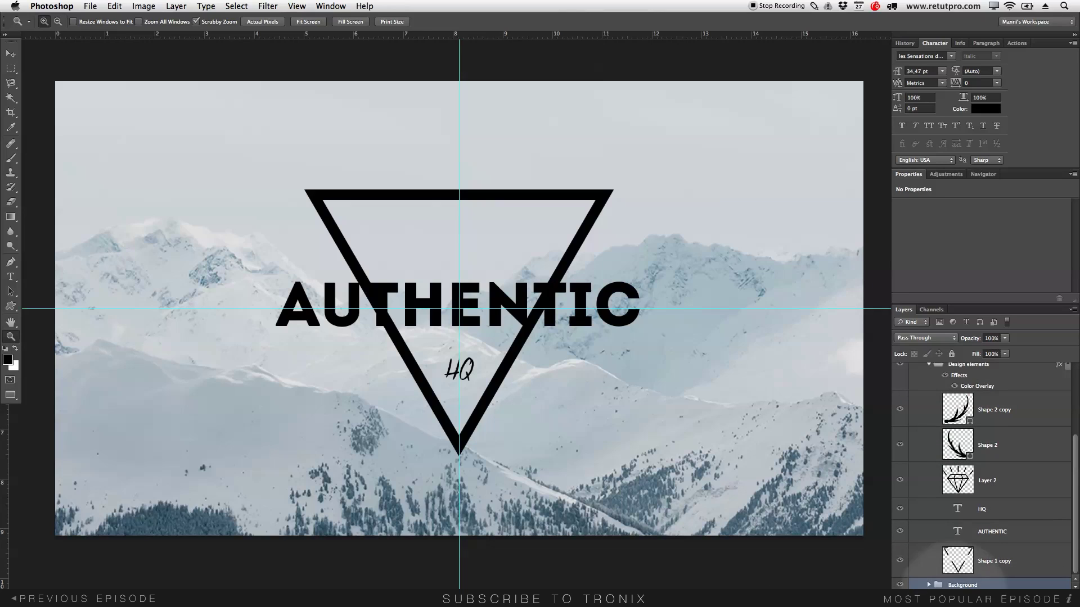
scroll(1056, 563, "down", 3)
left_click_drag(988, 572, 1004, 373)
left_click_drag(1073, 460, 1075, 397)
left_click_drag(984, 475, 979, 380)
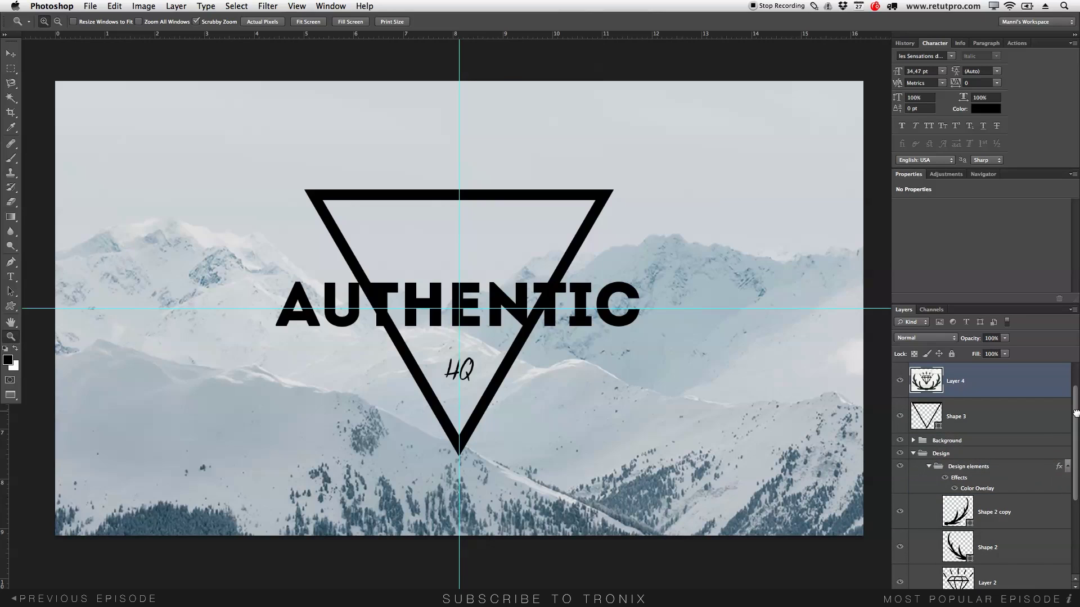
scroll(976, 394, "up", 2)
left_click_drag(973, 417, 970, 366)
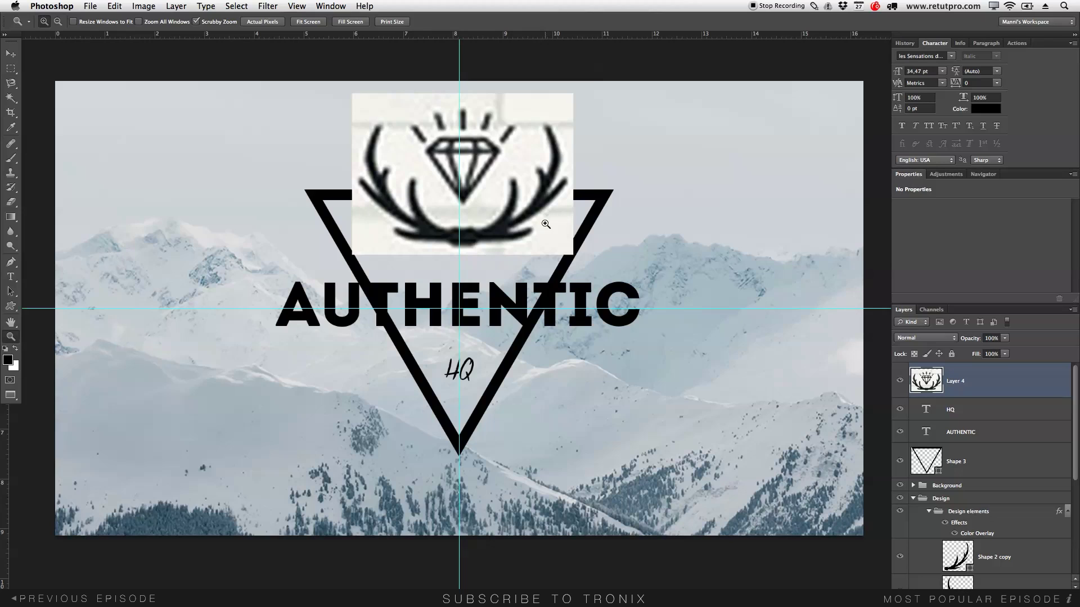
- Hide the reference image layer and choose the last antler as the shape for the Custom Shape tool
key("p")
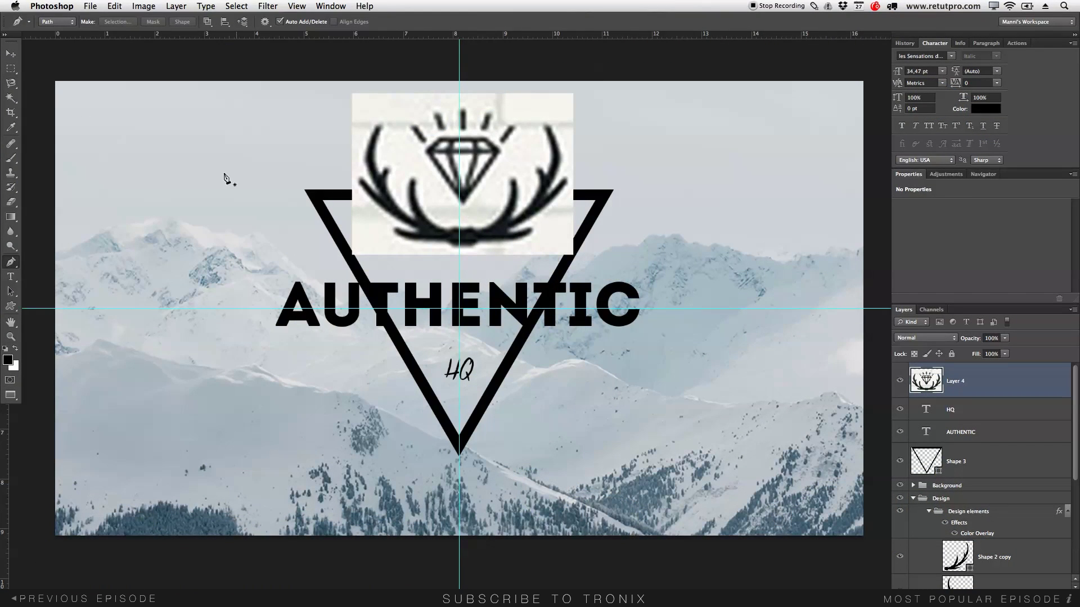
left_click(900, 381)
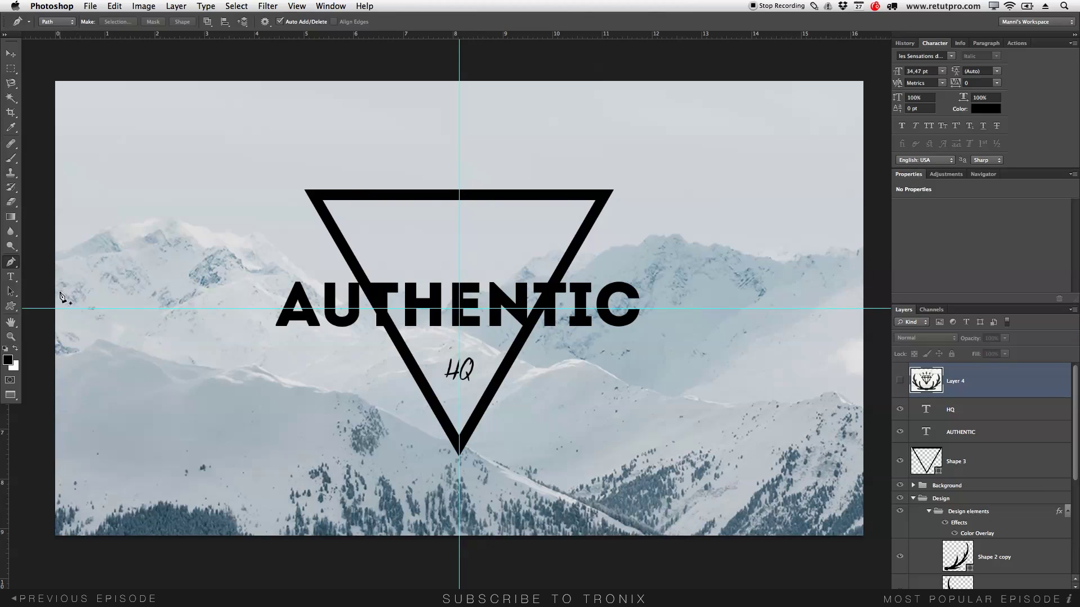
left_click(15, 308)
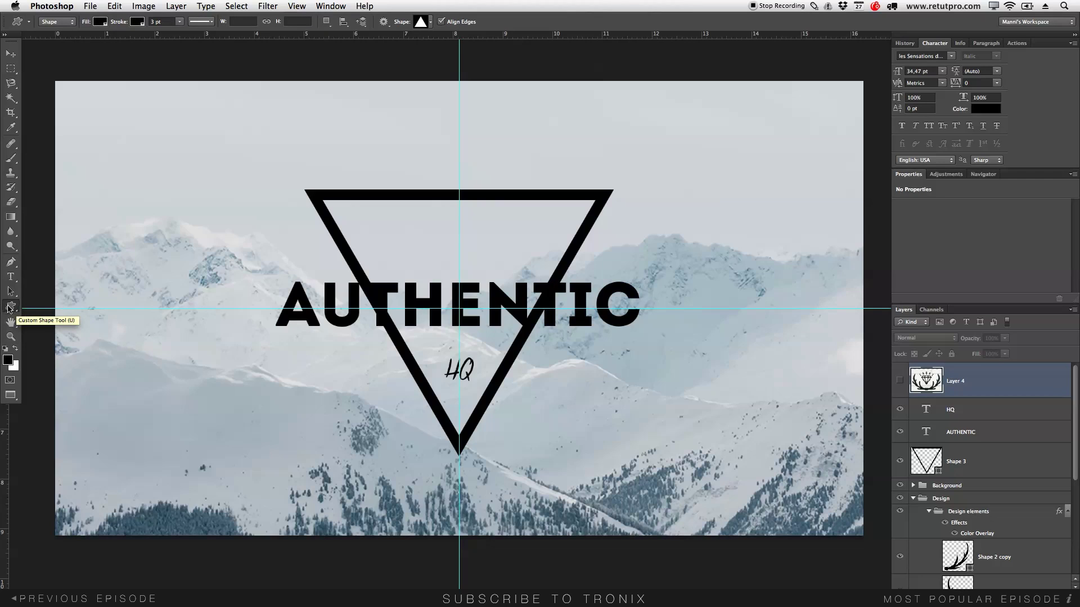
left_click(11, 307)
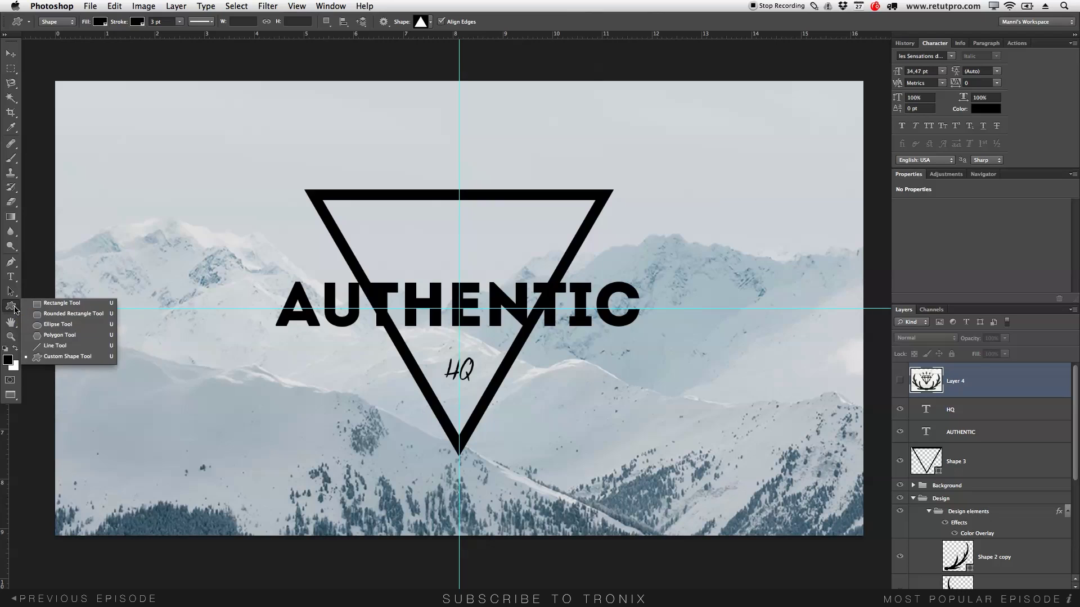
left_click(47, 356)
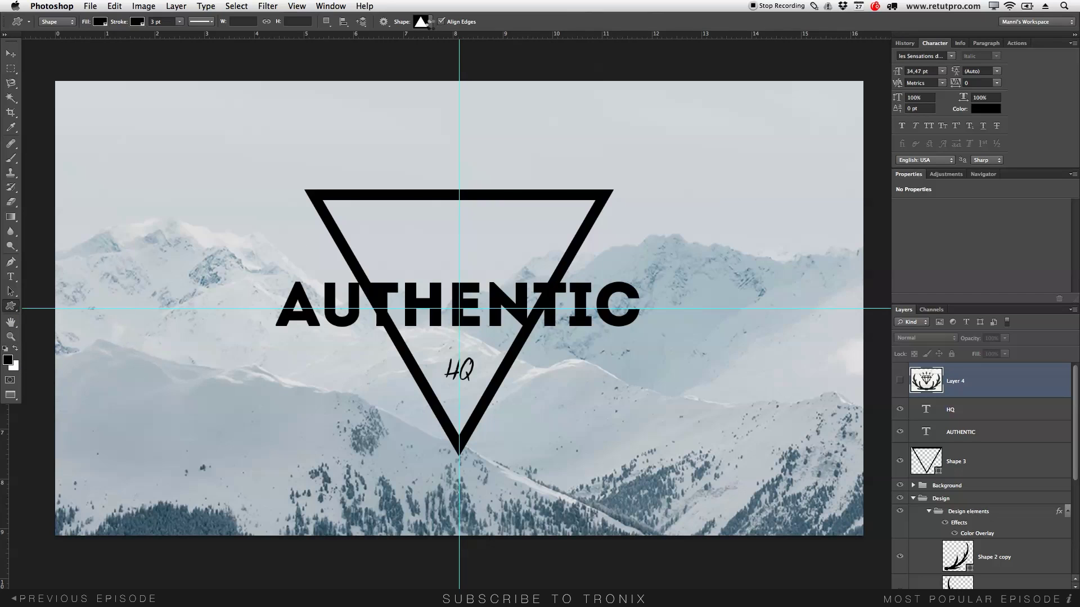
left_click(431, 22)
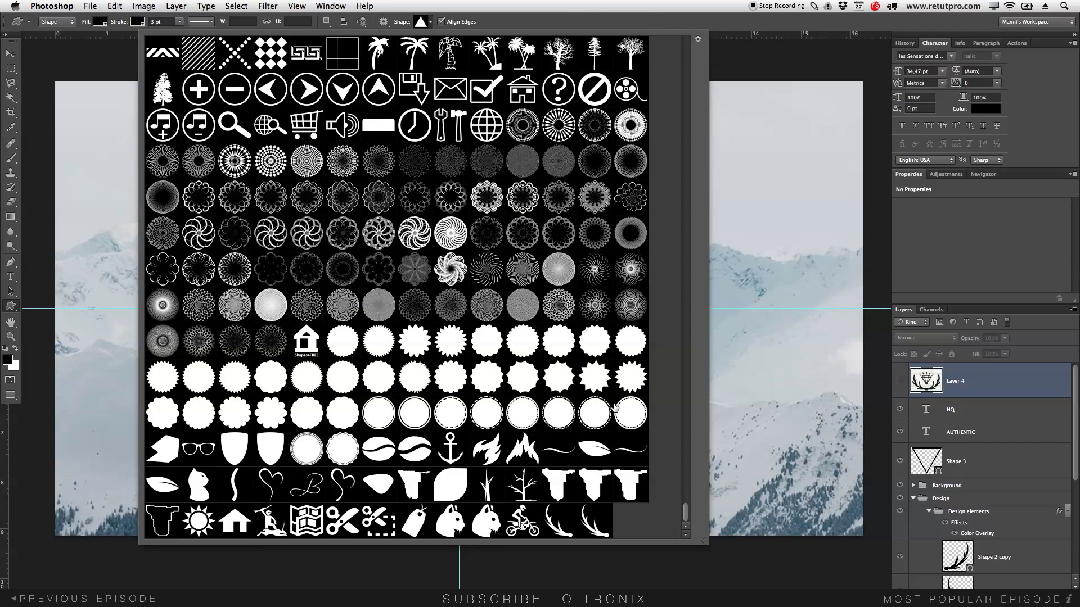
left_click(594, 521)
left_click(595, 523)
double_click(597, 522)
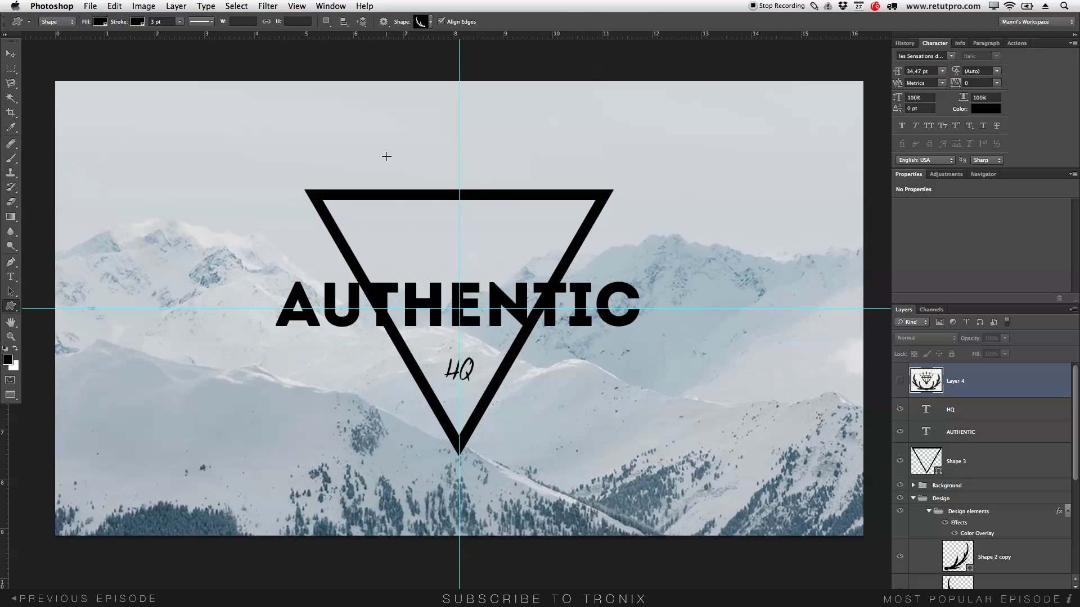
- Show the reference image and draw an antler about 260 by 298 px, aligned over the reference's left antler
left_click_drag(337, 98, 439, 232)
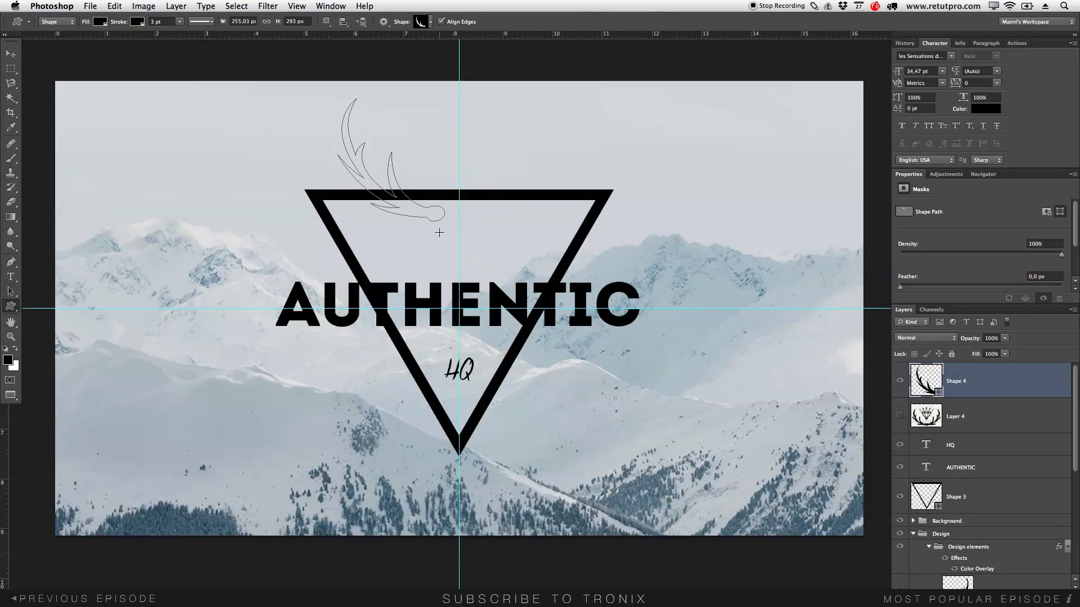
key("ctrl+z")
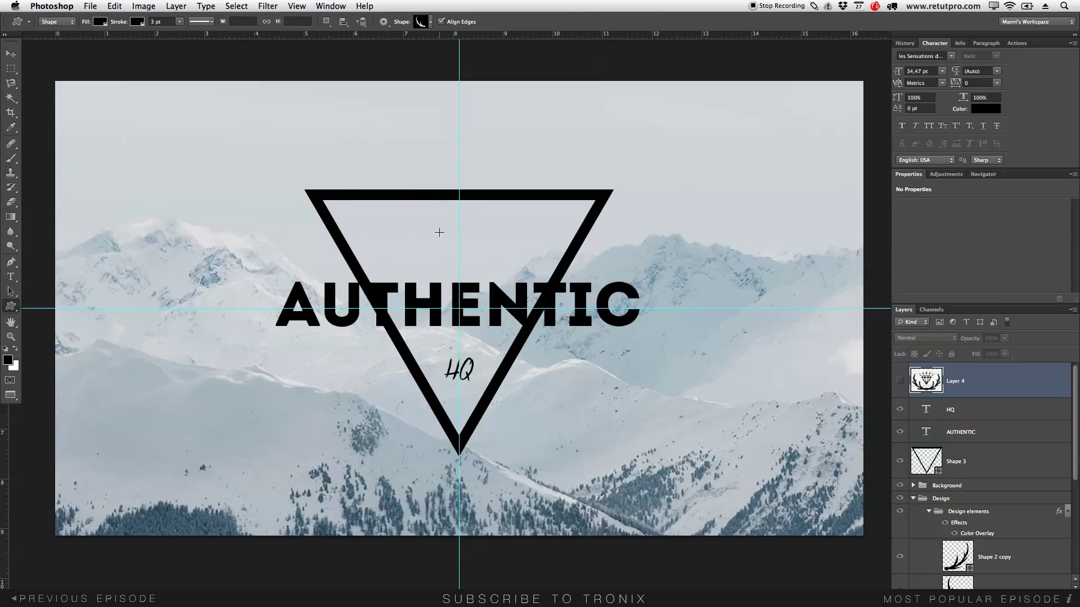
left_click(898, 379)
left_click(898, 378)
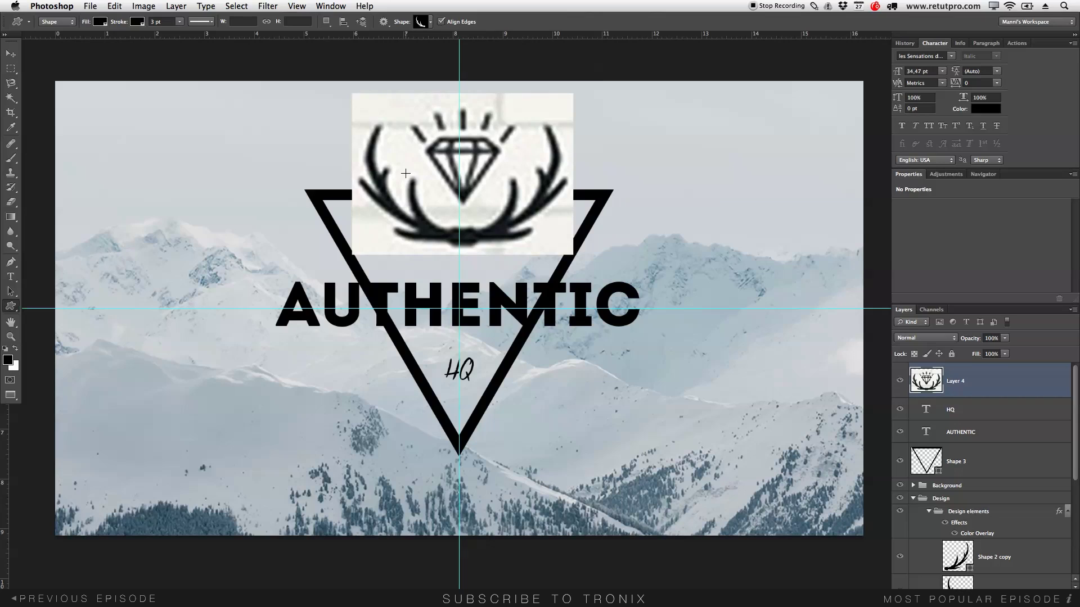
left_click_drag(348, 125, 456, 251)
left_click(14, 54)
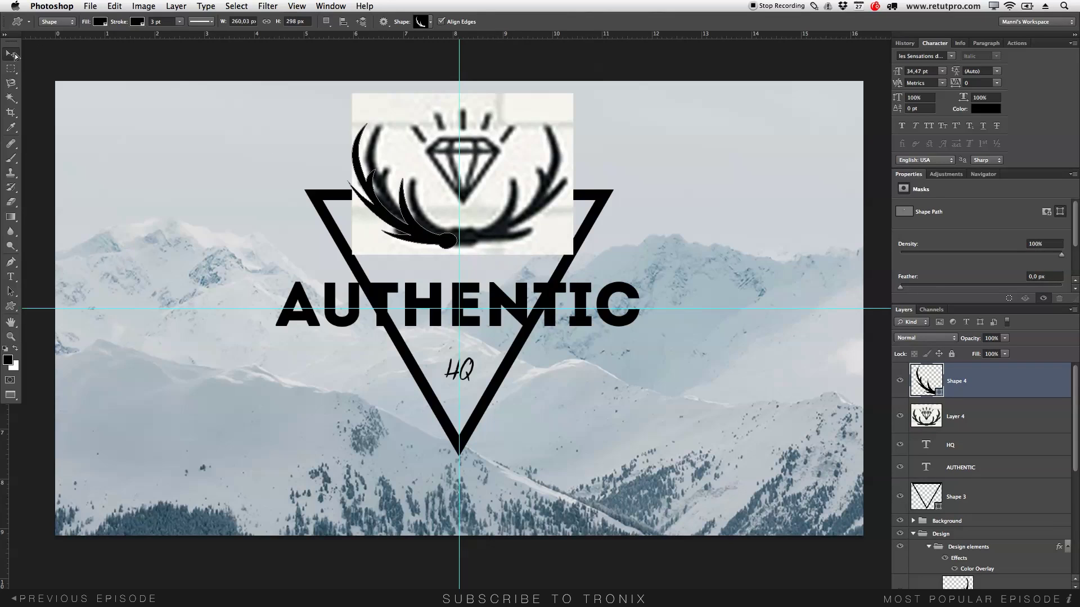
left_click_drag(412, 228, 427, 228)
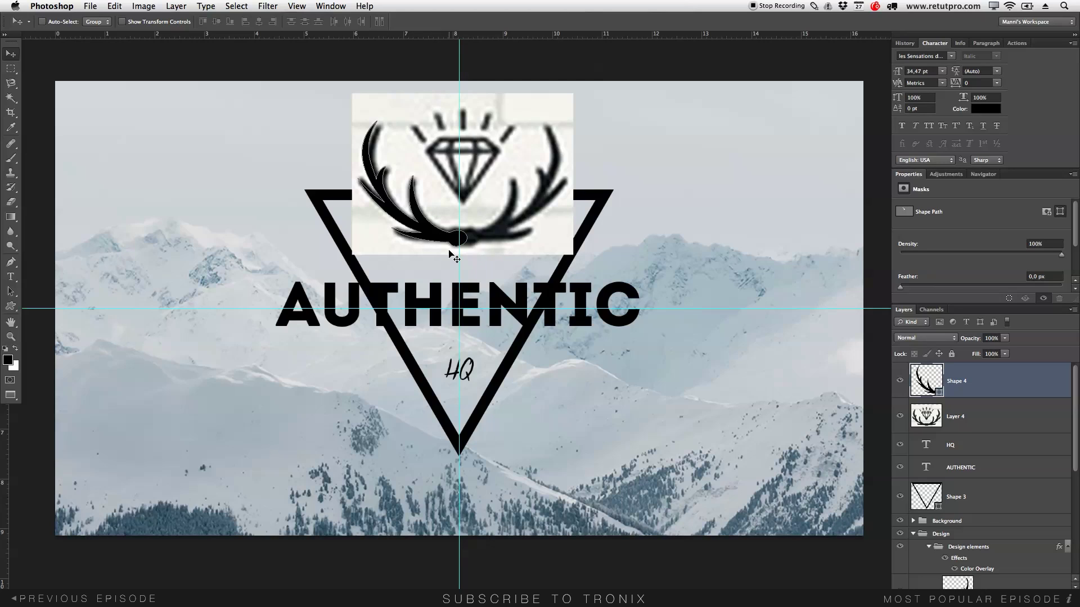
key("Left")
- Duplicate the antler, flip the copy horizontally and move it right onto the reference's right antler
key("super+j")
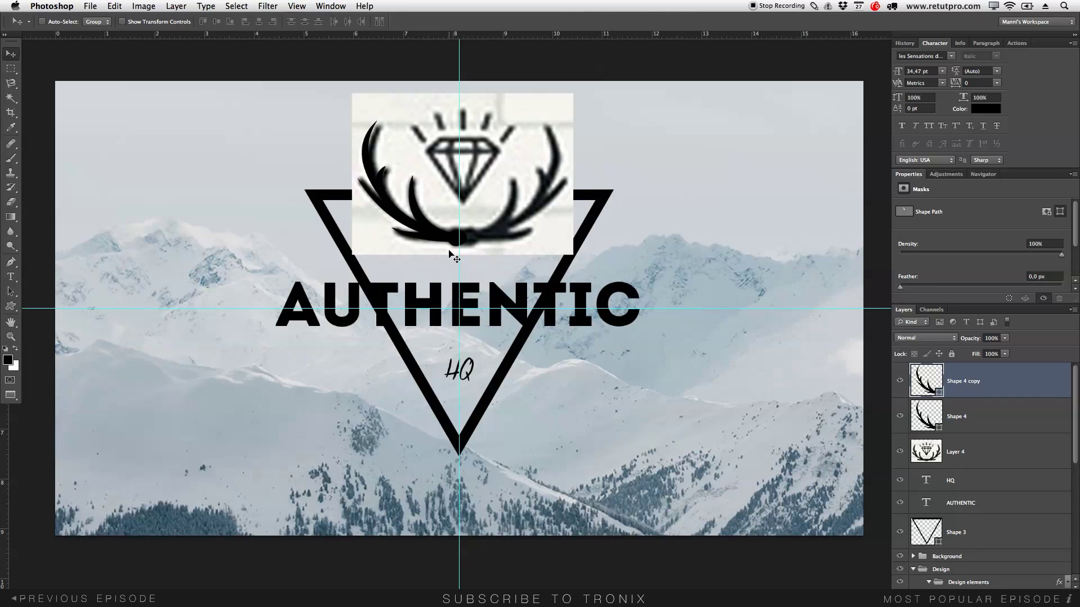
left_click(120, 7)
mouse_move(163, 255)
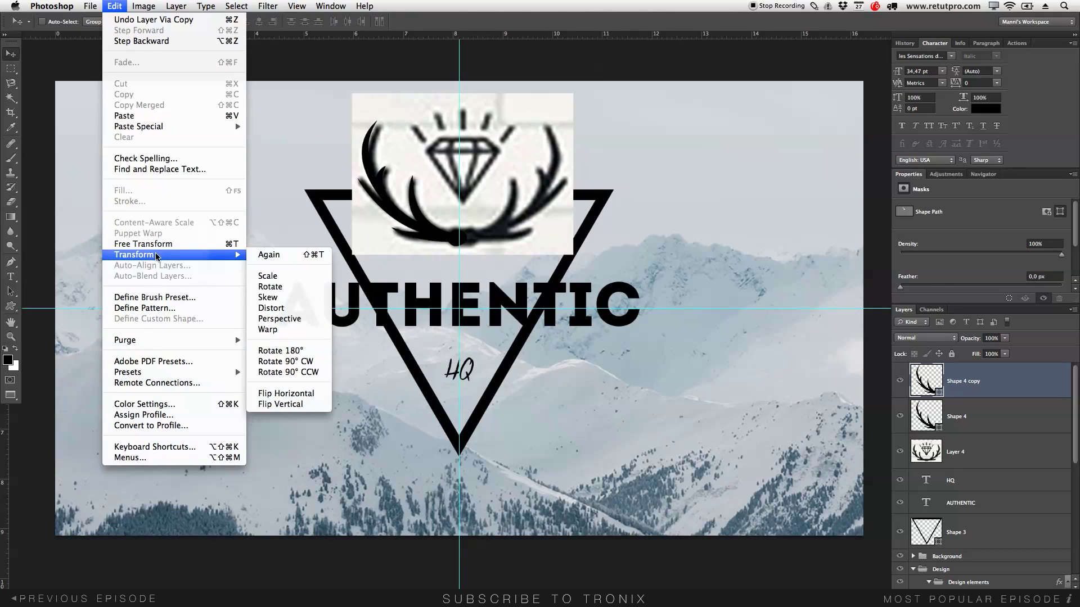
left_click(305, 396)
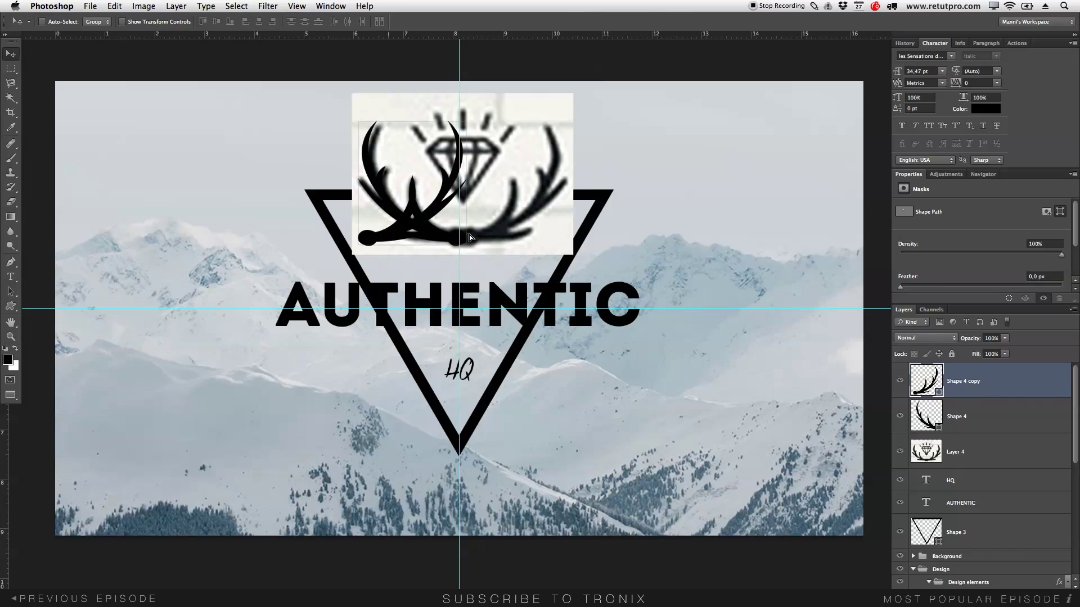
key("shift+Right")
key("shift+Right")
key("shift+Right")
key("shift+Right")
key("shift+Right")
key("shift+Right")
key("shift+Right")
key("shift+Right")
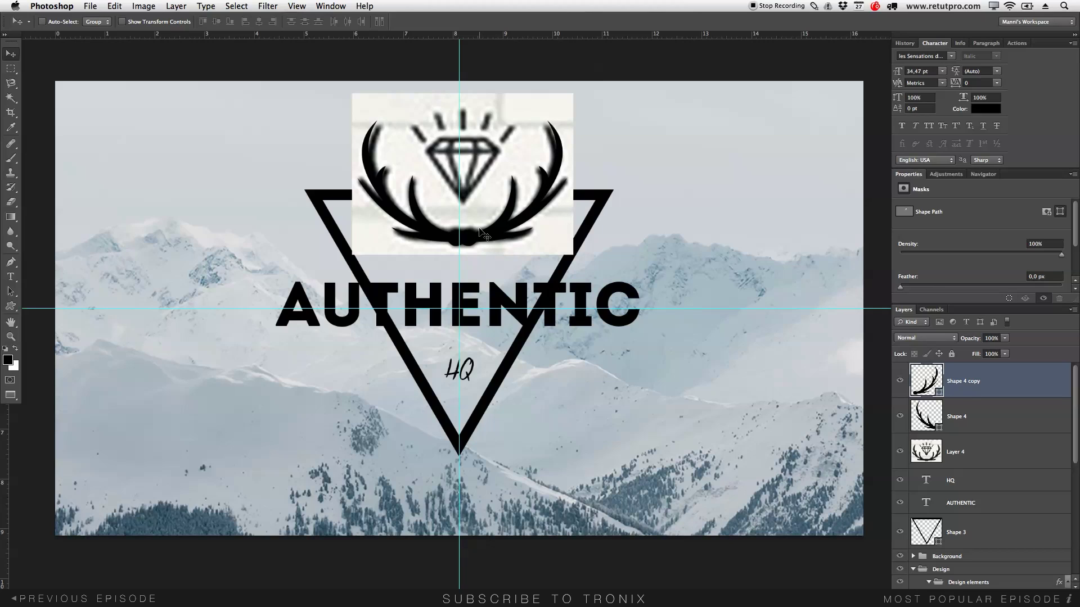
- Hide the reference image layer and nudge both antlers left together until they are centred on the vertical guide
left_click(899, 452)
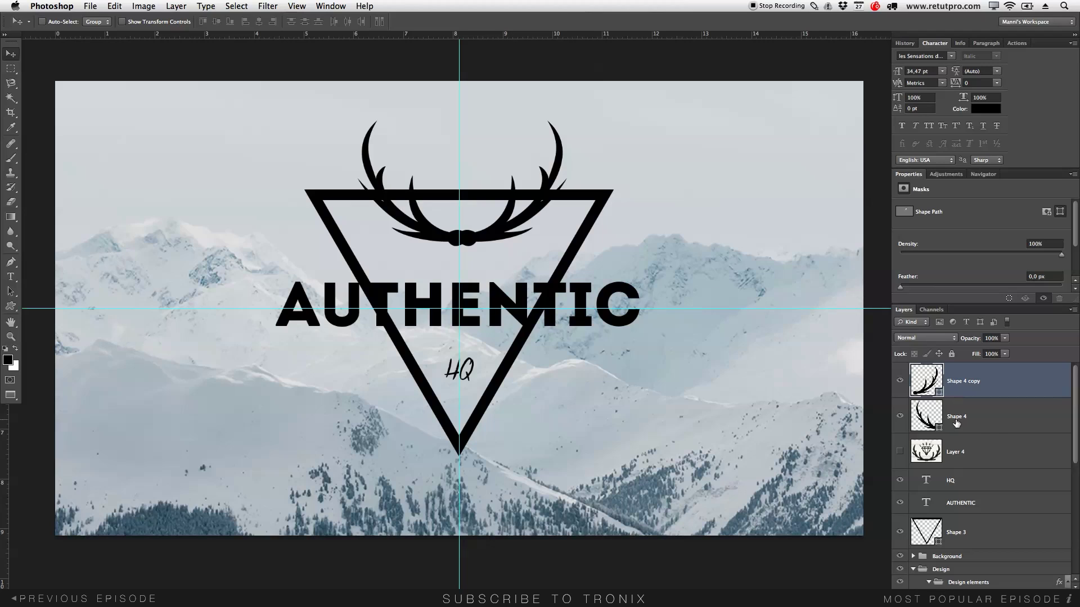
left_click(993, 428, "shift")
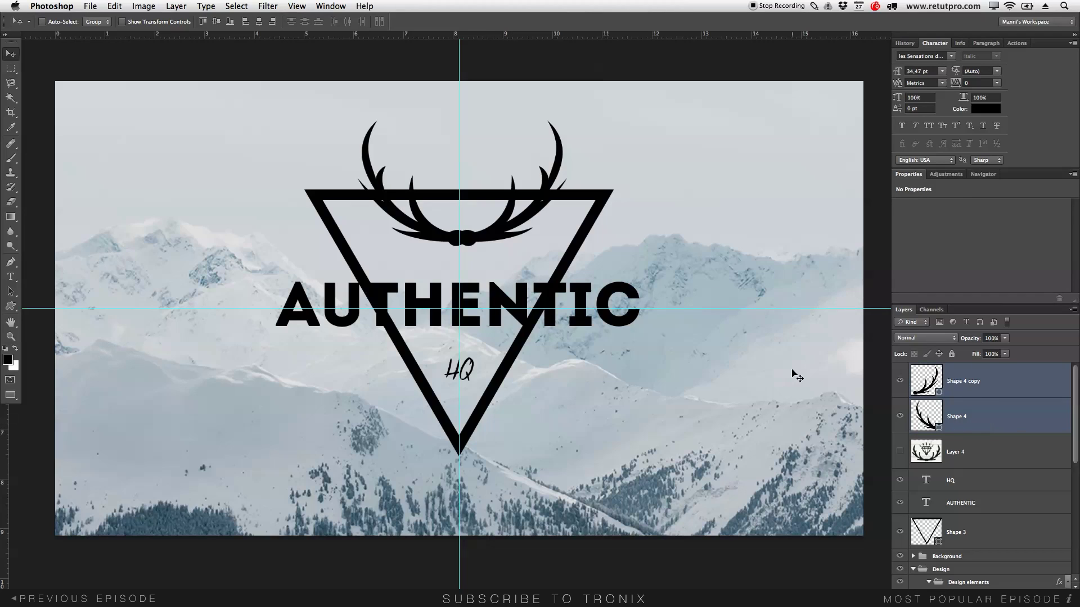
key("Left")
key("Left")
key("Left")
key("Left")
key("Left")
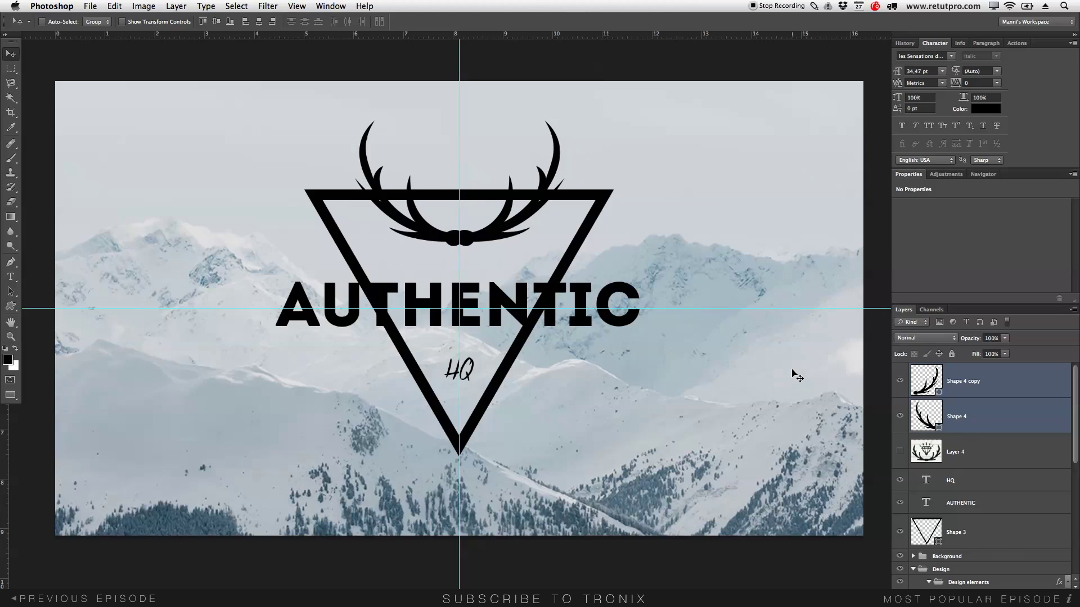
key("Left")
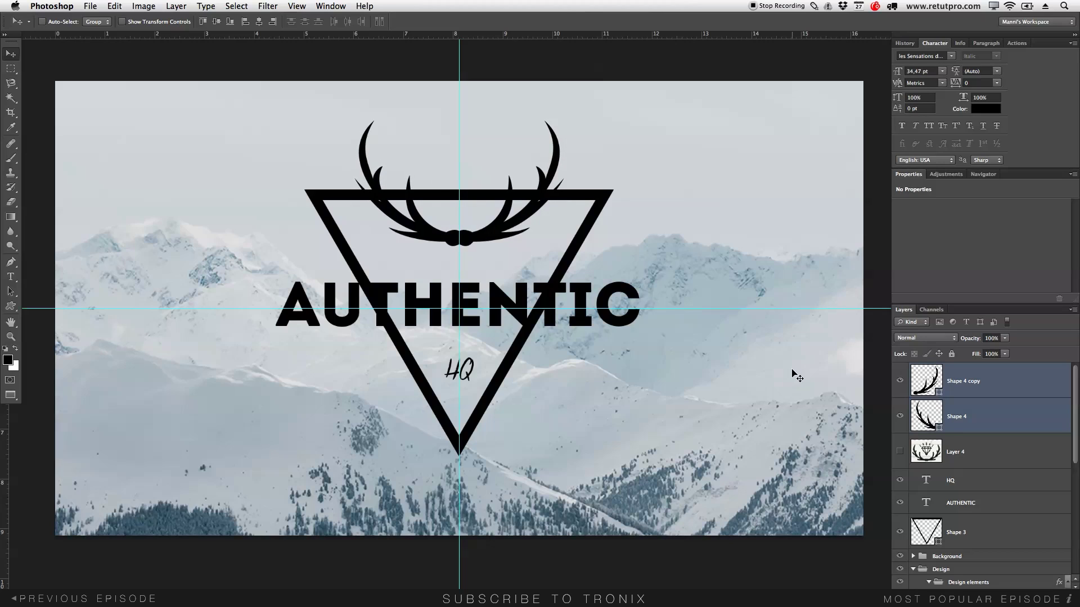
- Show the reference image layer again, place it above both antler layers and display the edit history
left_click(900, 451)
left_click_drag(966, 456, 968, 369)
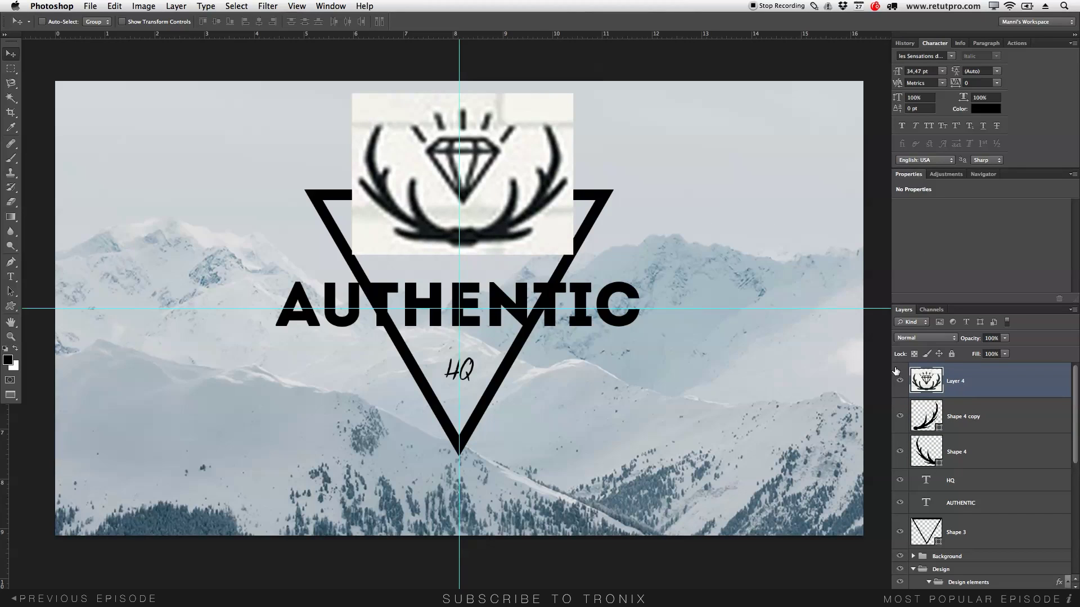
left_click(904, 42)
left_click_drag(984, 304, 985, 239)
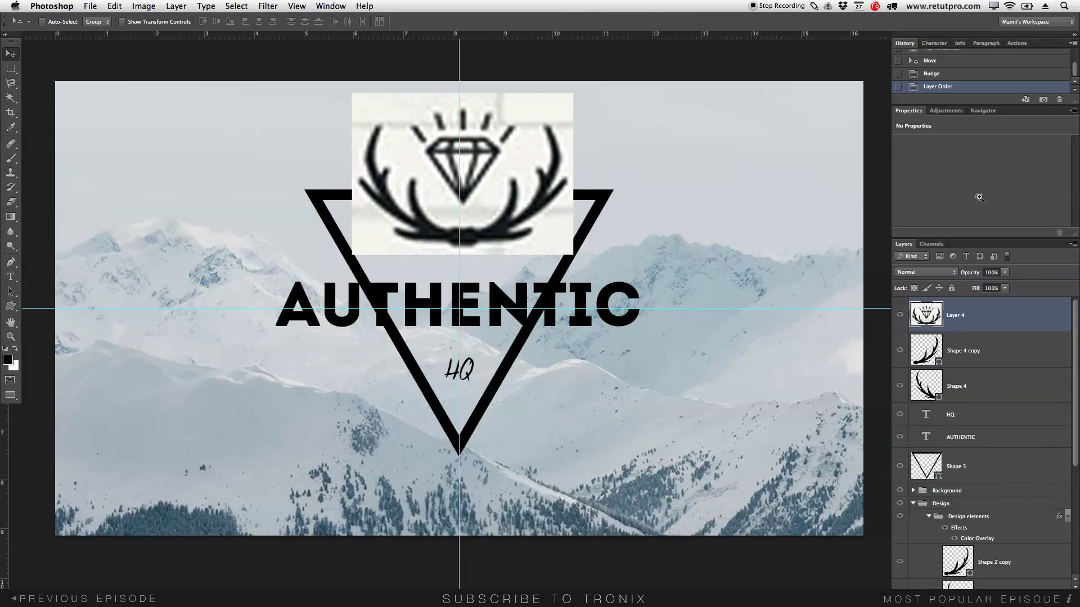
- Shift the reference image slightly left so its diamond is centred on the vertical guide
key("z")
left_click(513, 204)
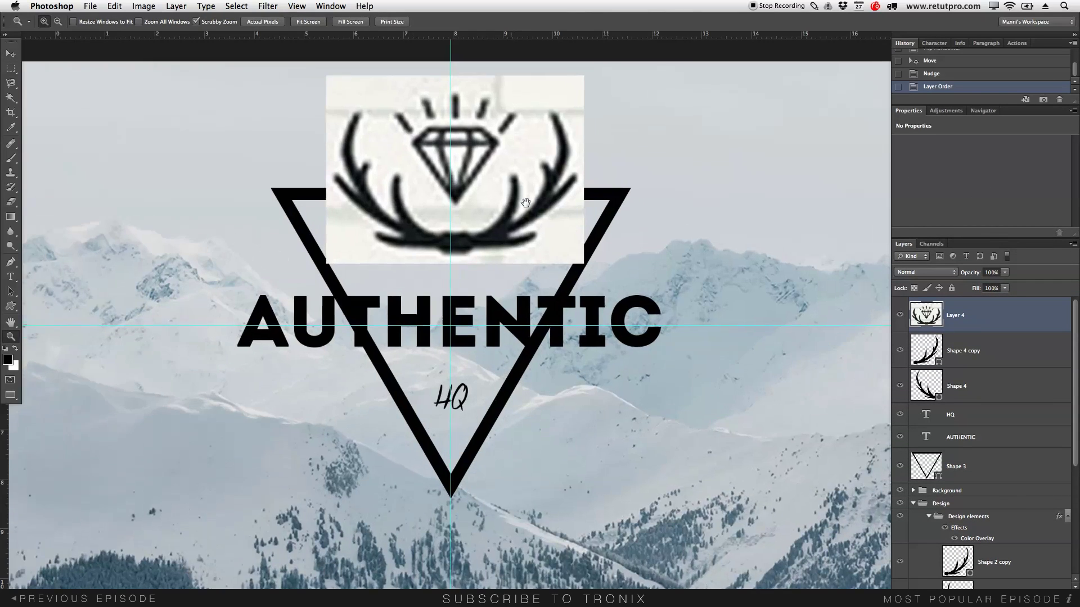
scroll(557, 365, "up", 3)
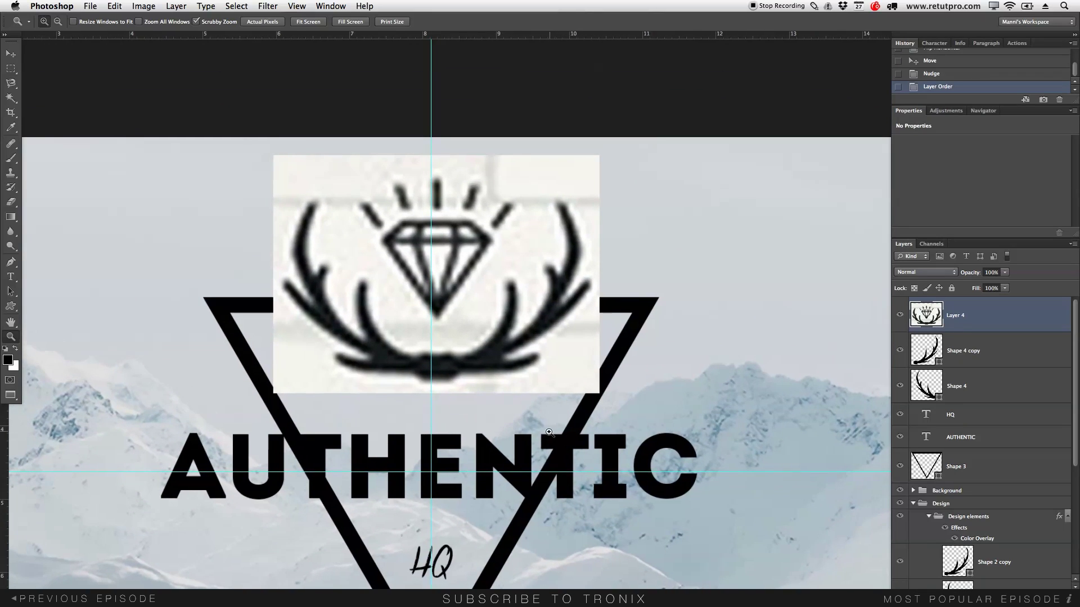
left_click(457, 337)
key("v")
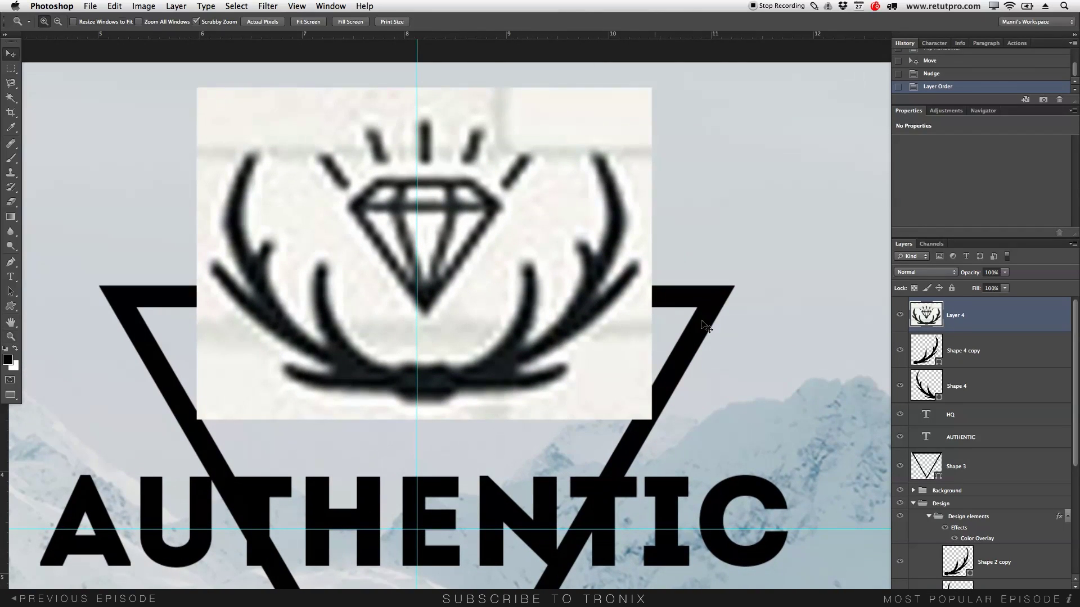
left_click_drag(554, 244, 548, 245)
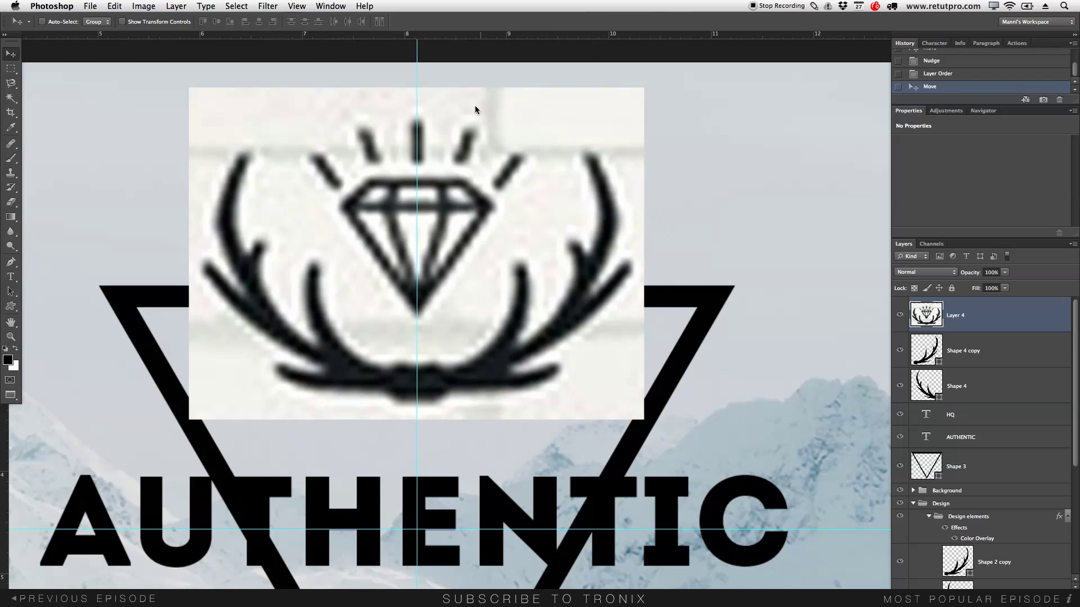
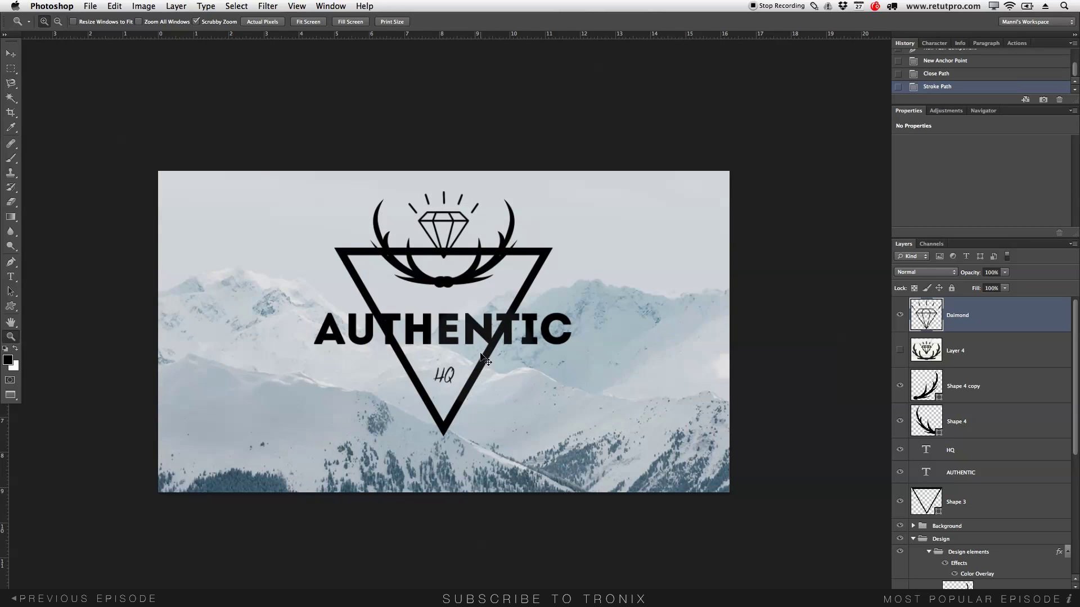
- Delete the hidden reference image layer, Layer 4, from below the diamond layer
key("v")
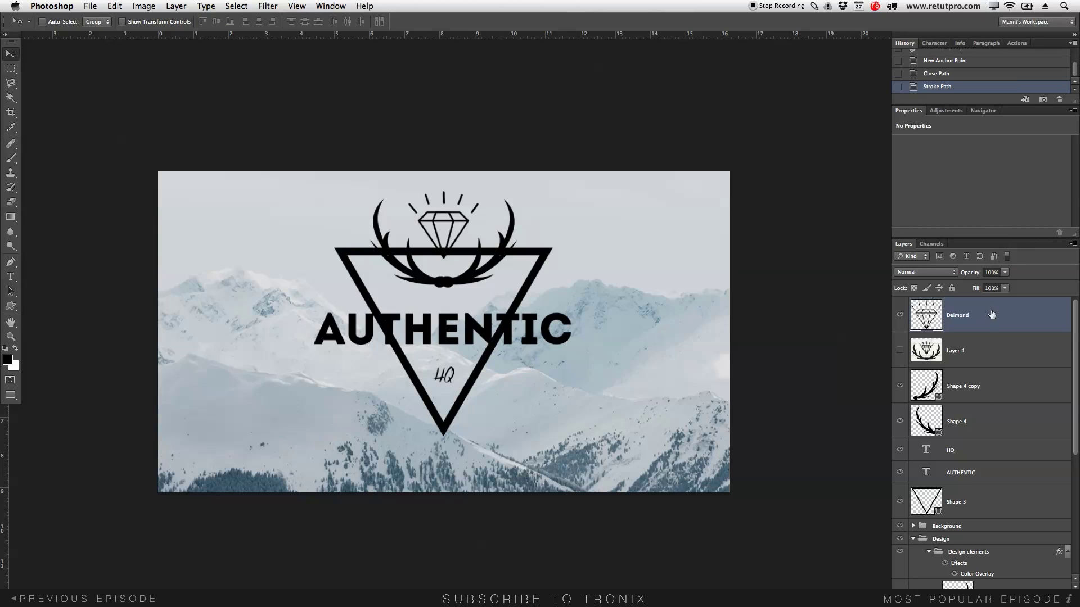
left_click(1006, 355)
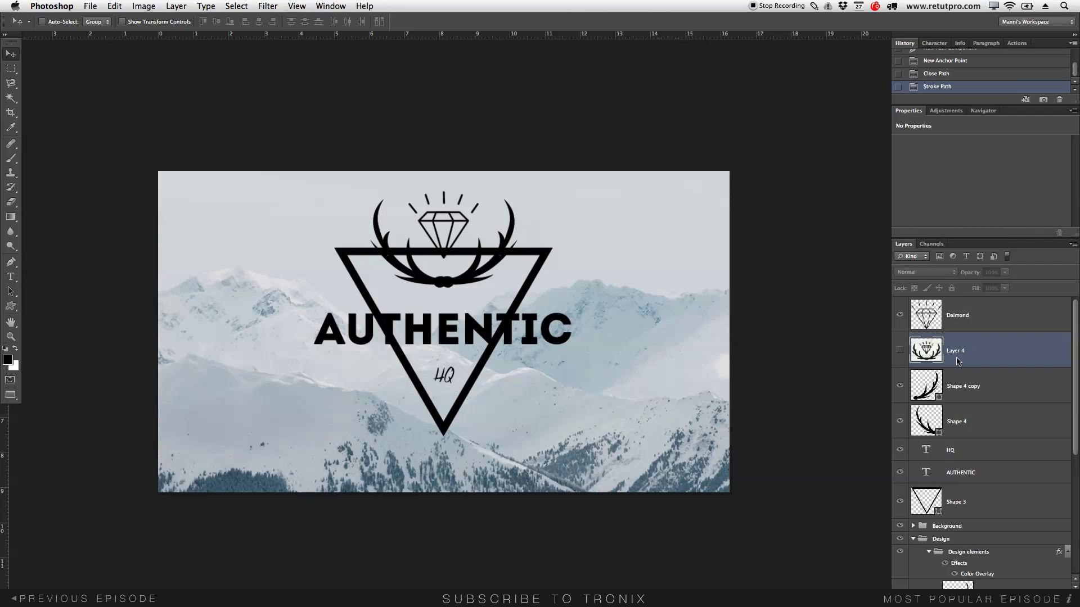
key("Delete")
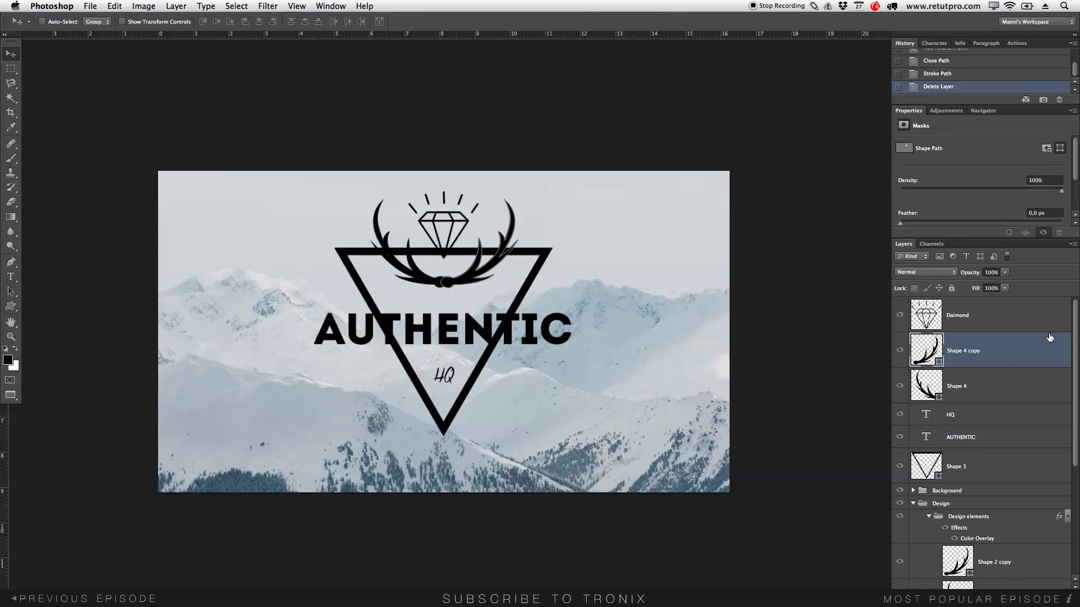
- Group the diamond layer with both antler layers and name the group Elements
left_click(1024, 315, "shift")
left_click(1013, 383, "shift")
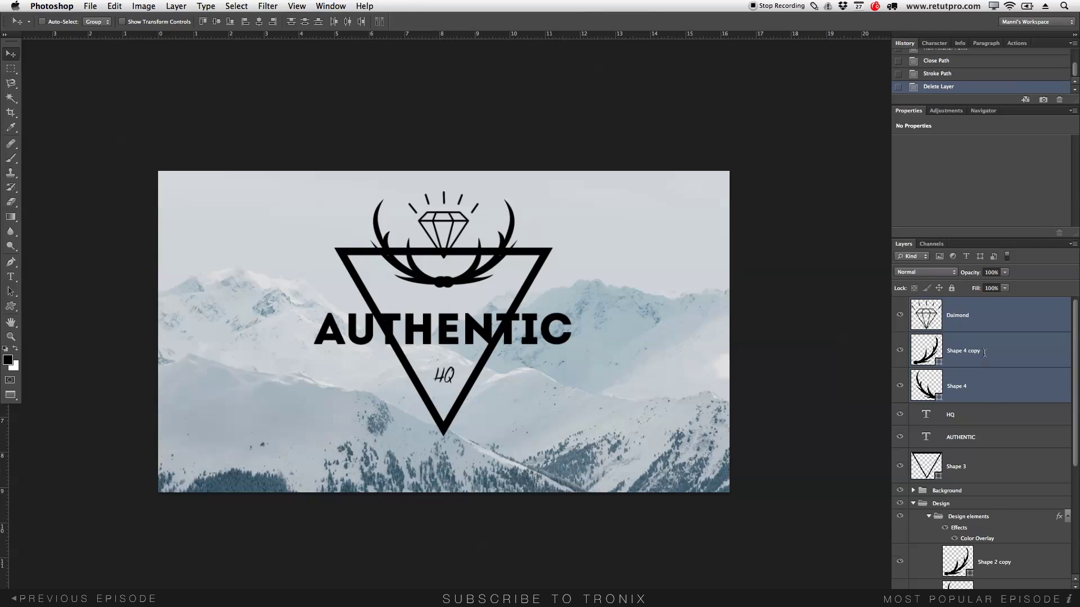
key("super+g")
double_click(942, 303)
type("W")
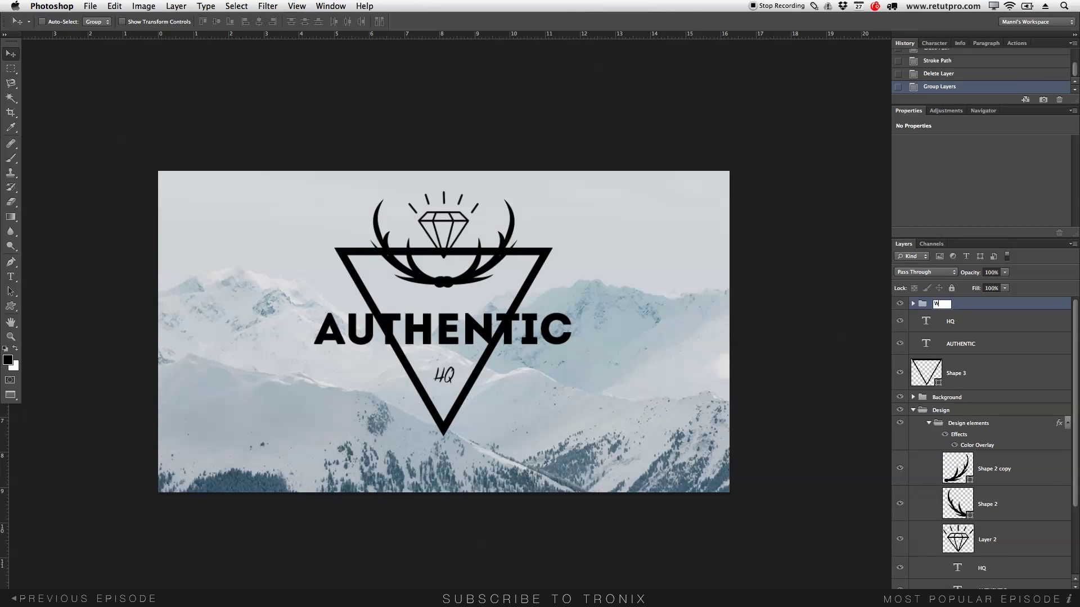
type("lements")
key("Return")
- Duplicate the triangle layer Shape 3, hide the original and rasterize the copy
left_click(967, 380)
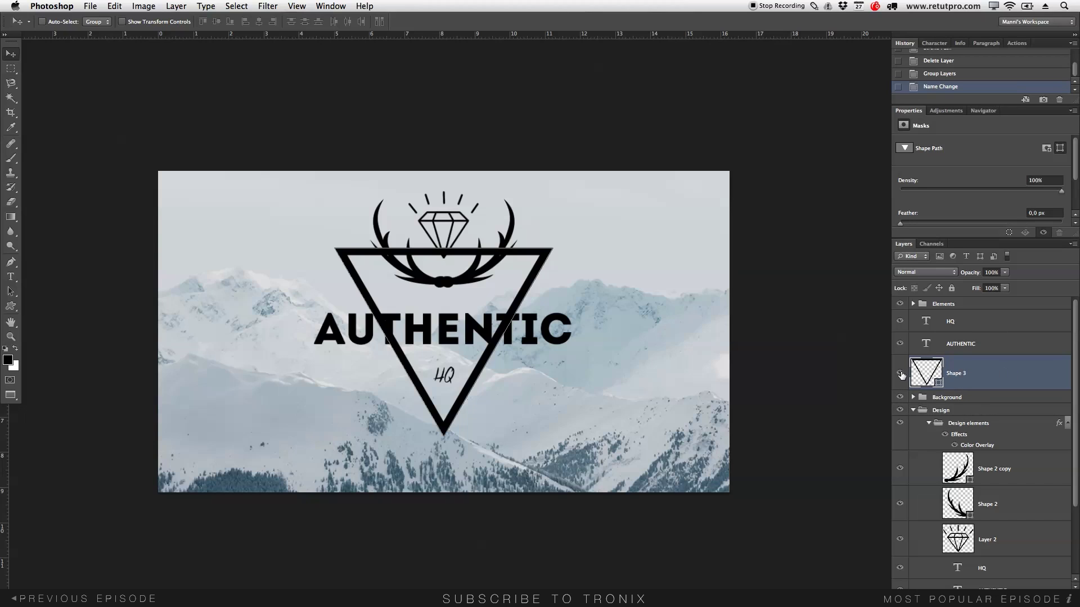
key("super+j")
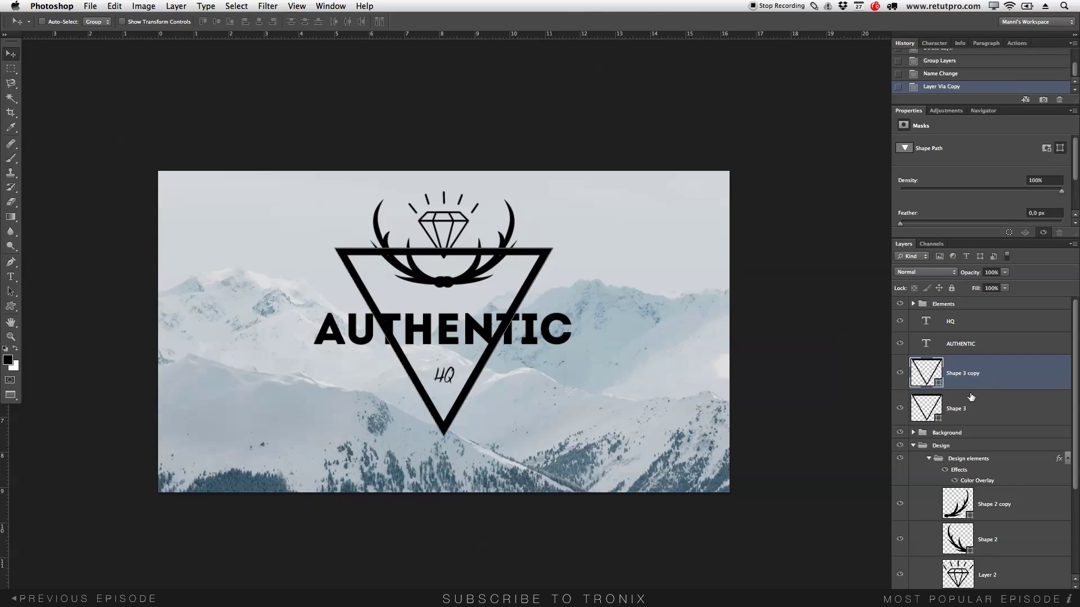
left_click(901, 412)
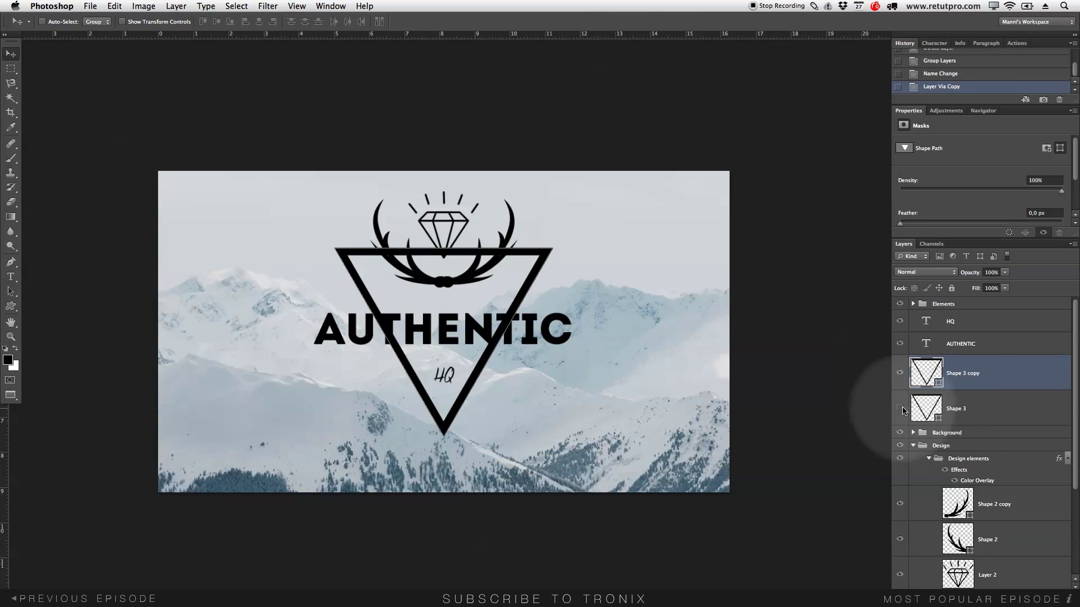
right_click(958, 377)
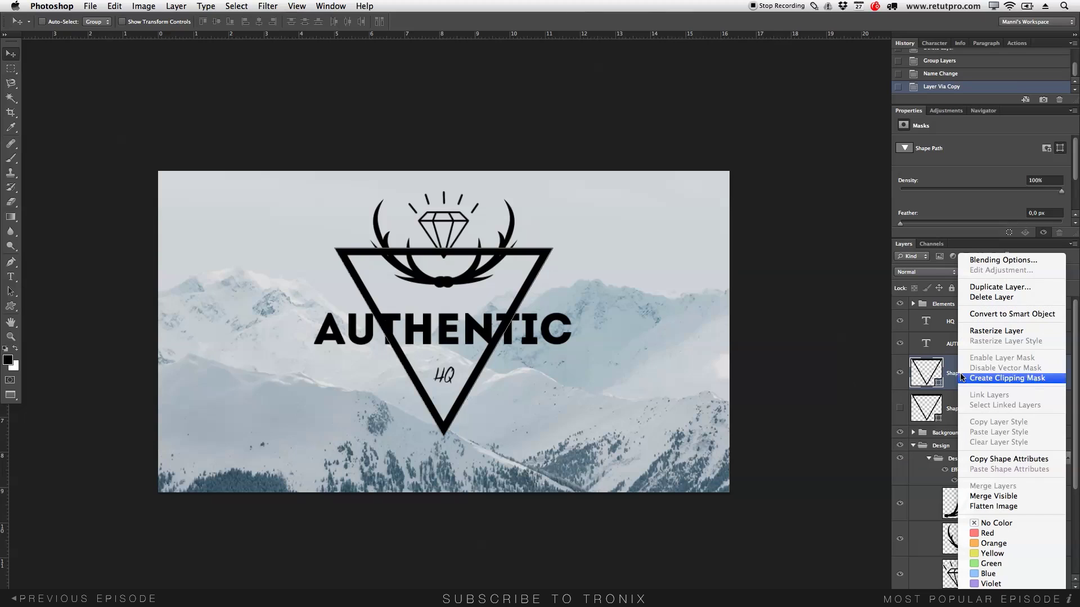
left_click(982, 332)
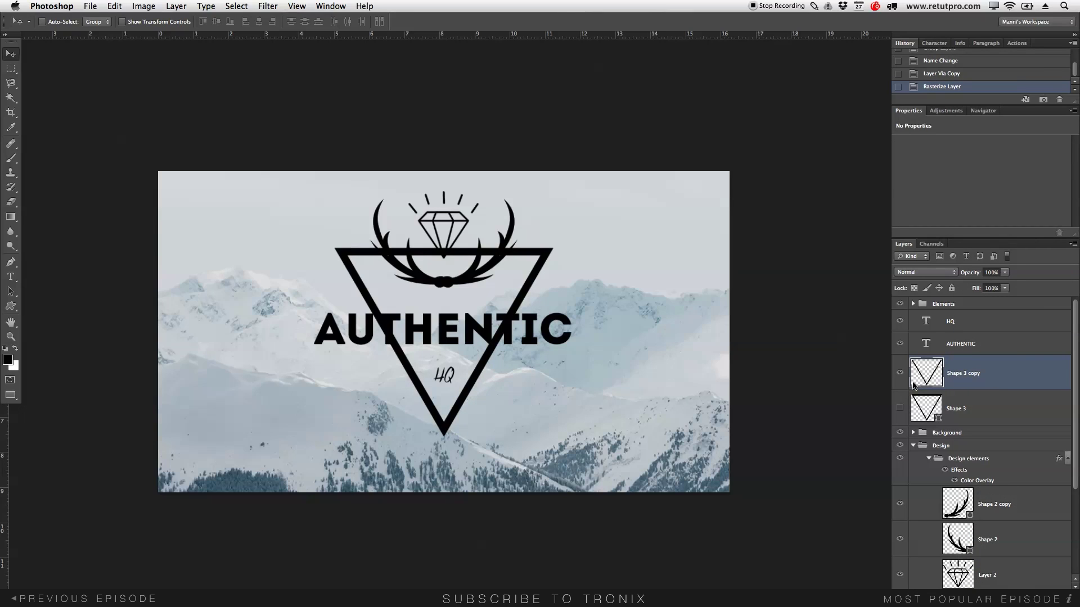
- Clear the parts of the triangle outline behind the AUTHENTIC text using a rectangular selection around the word, then deselect
left_click(10, 68)
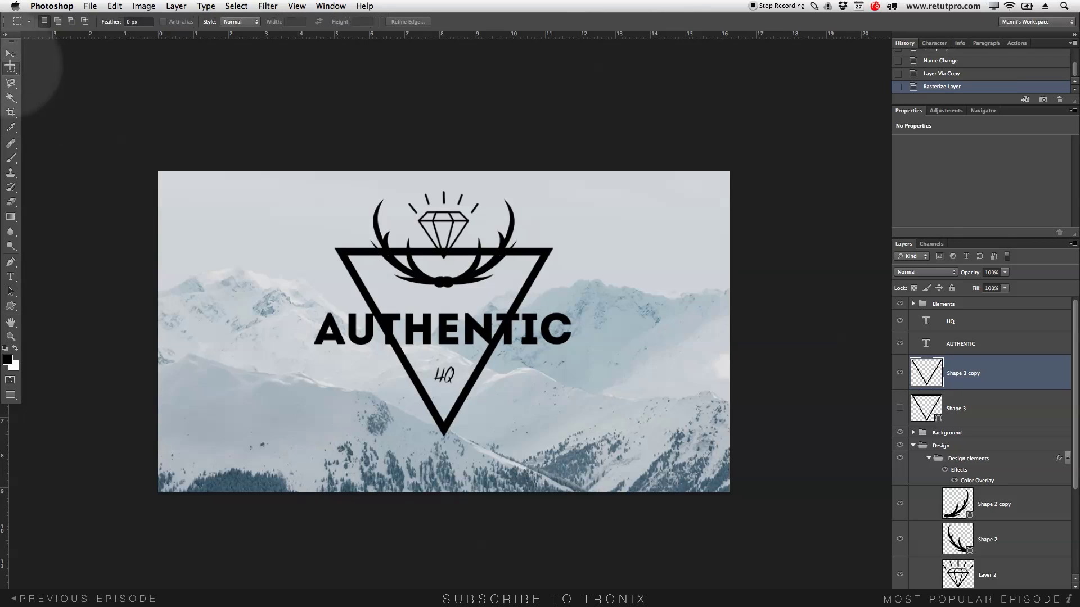
left_click_drag(309, 306, 584, 349)
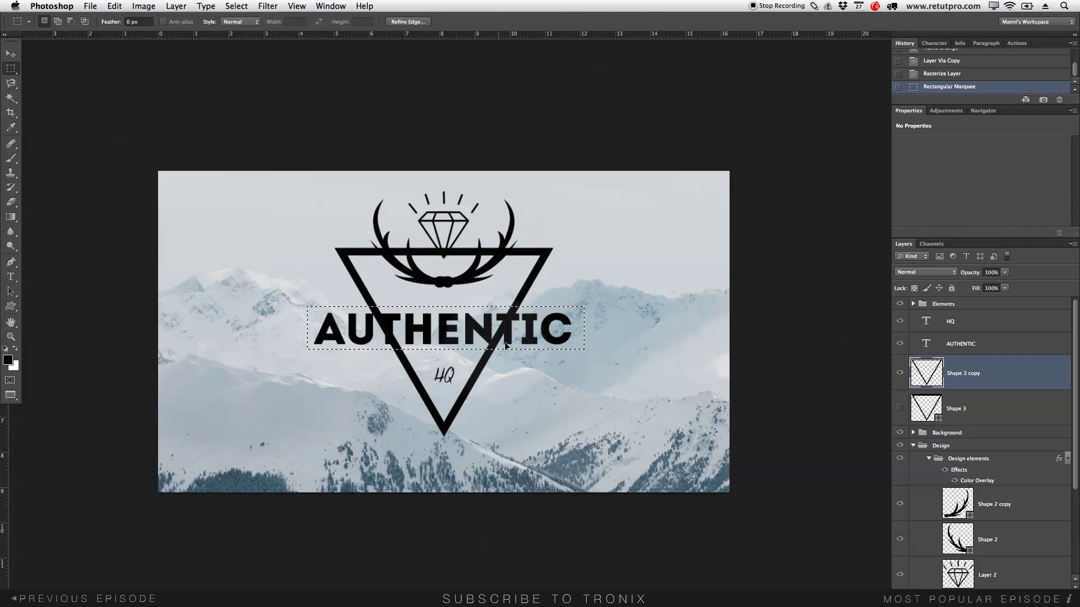
left_click_drag(531, 338, 533, 336)
key("Delete")
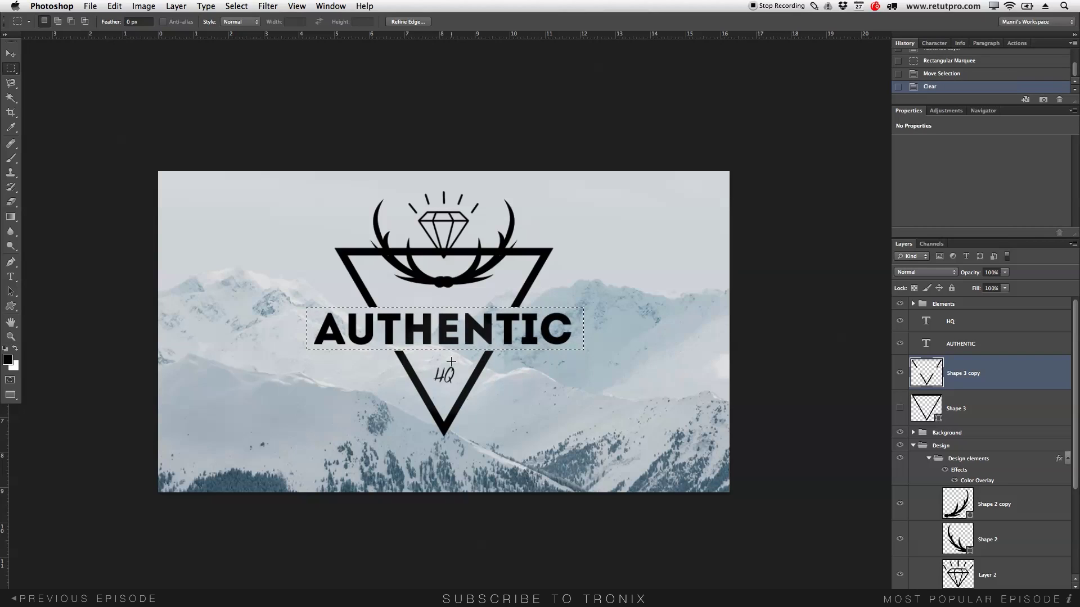
key("ctrl+d")
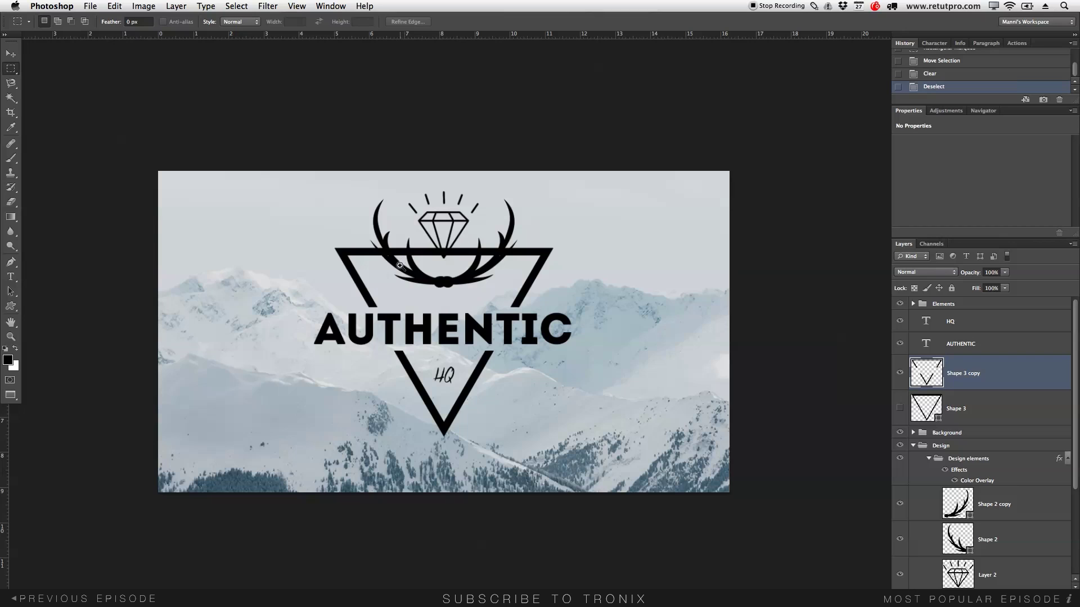
key("z")
left_click_drag(388, 278, 504, 325)
key("super+equal")
key("m")
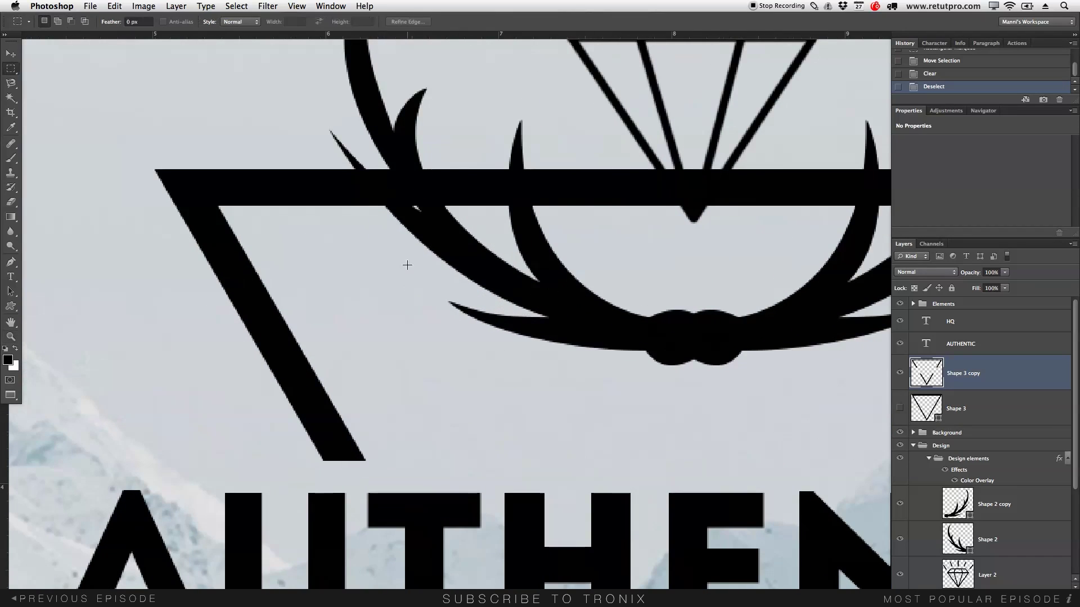
left_click_drag(304, 243, 359, 118)
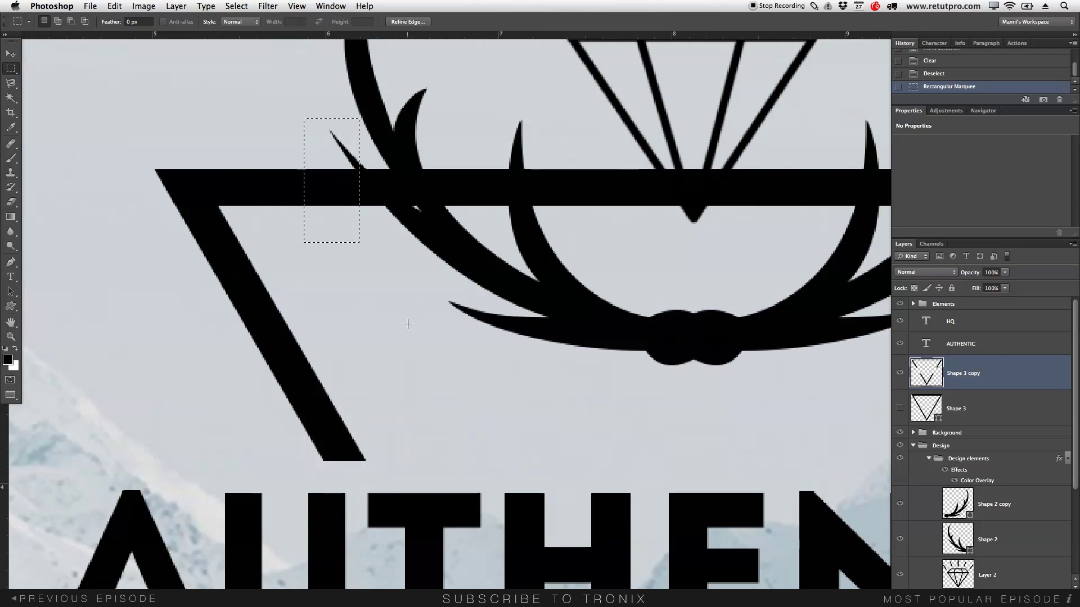
key("super+d")
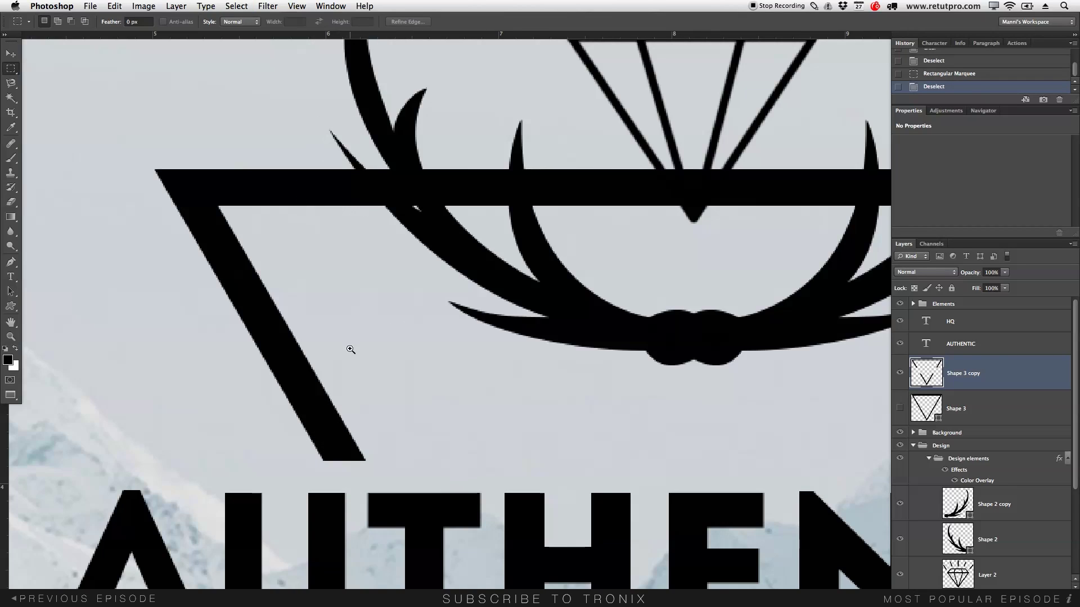
- Draw a closed Pen path with one edge along the inner edge of the triangle's left side and convert it into a selection
key("z")
left_click(345, 352)
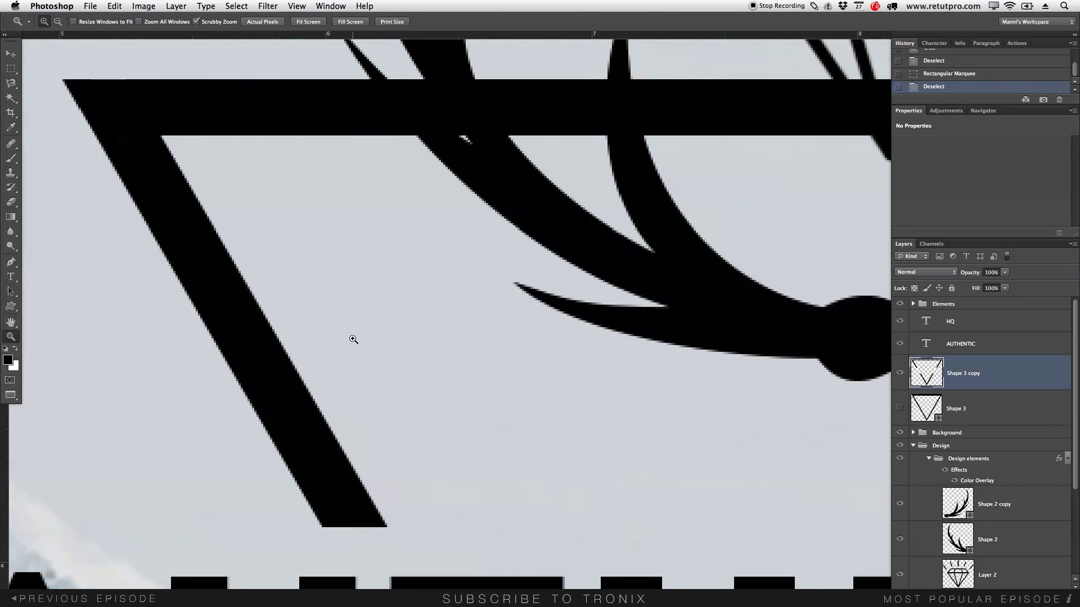
key("p")
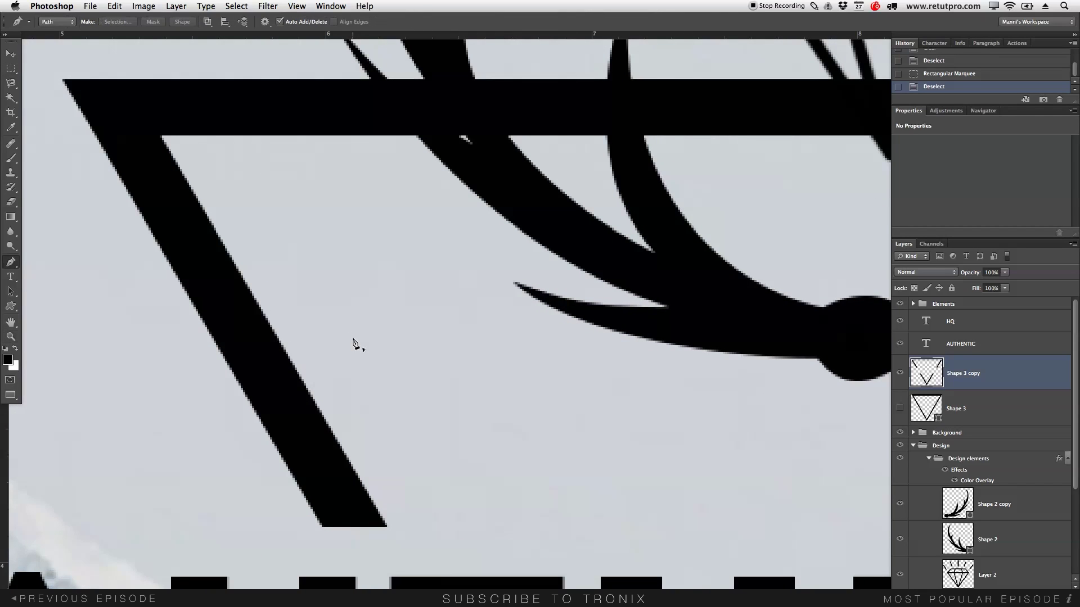
left_click(243, 277)
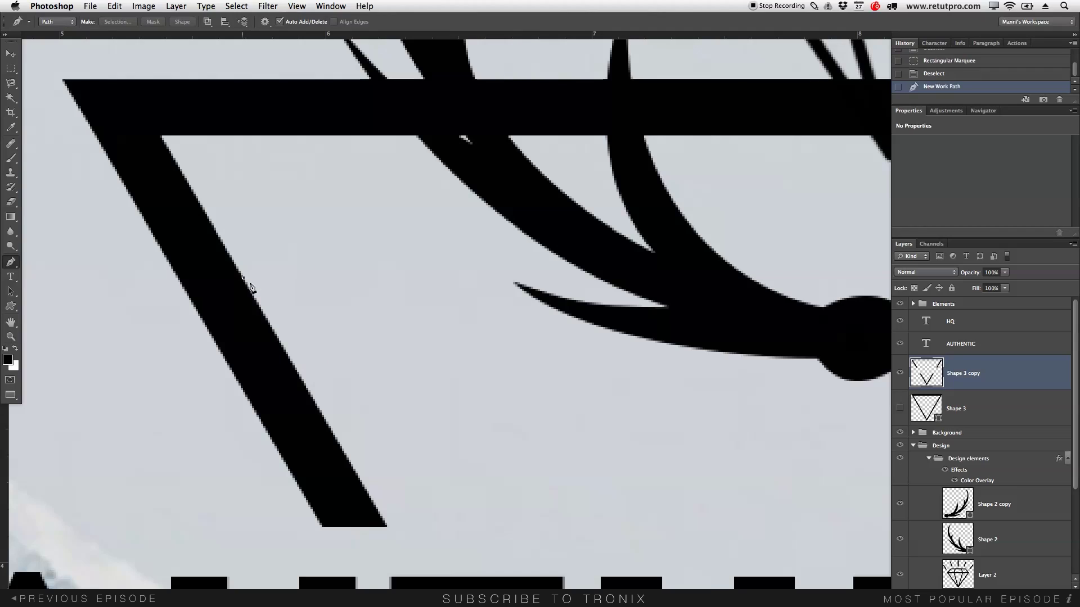
left_click(338, 442)
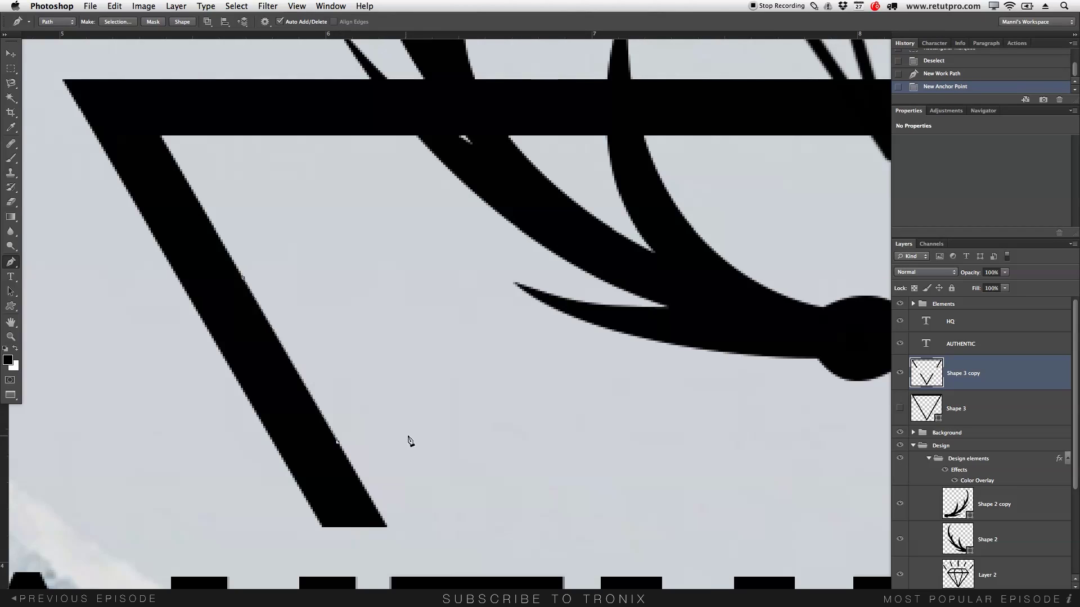
left_click(462, 435)
left_click(450, 282)
left_click(351, 235)
left_click(299, 247)
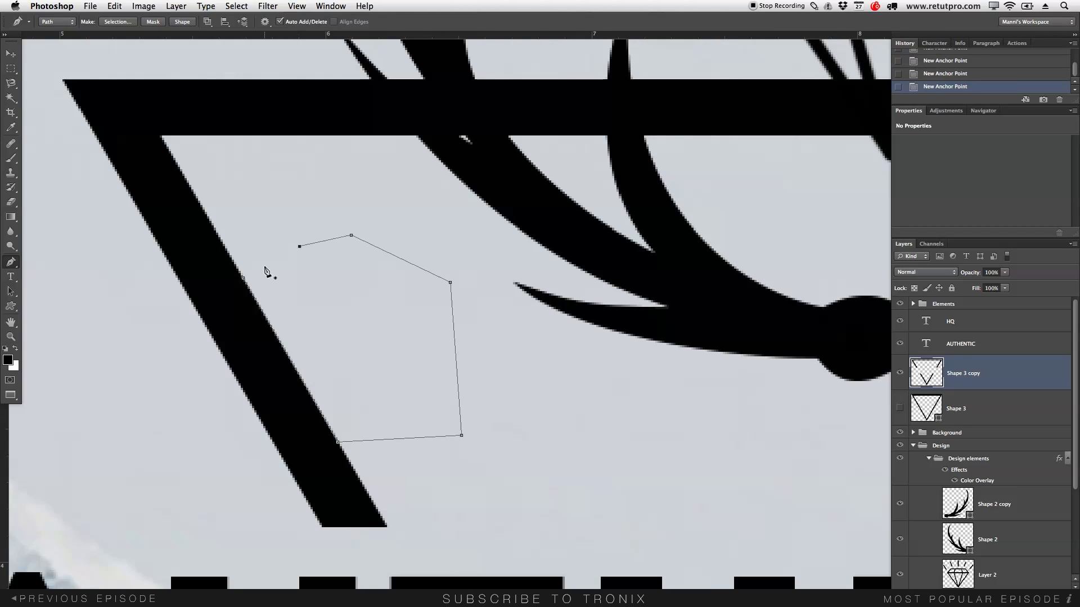
left_click(242, 278)
right_click(349, 279)
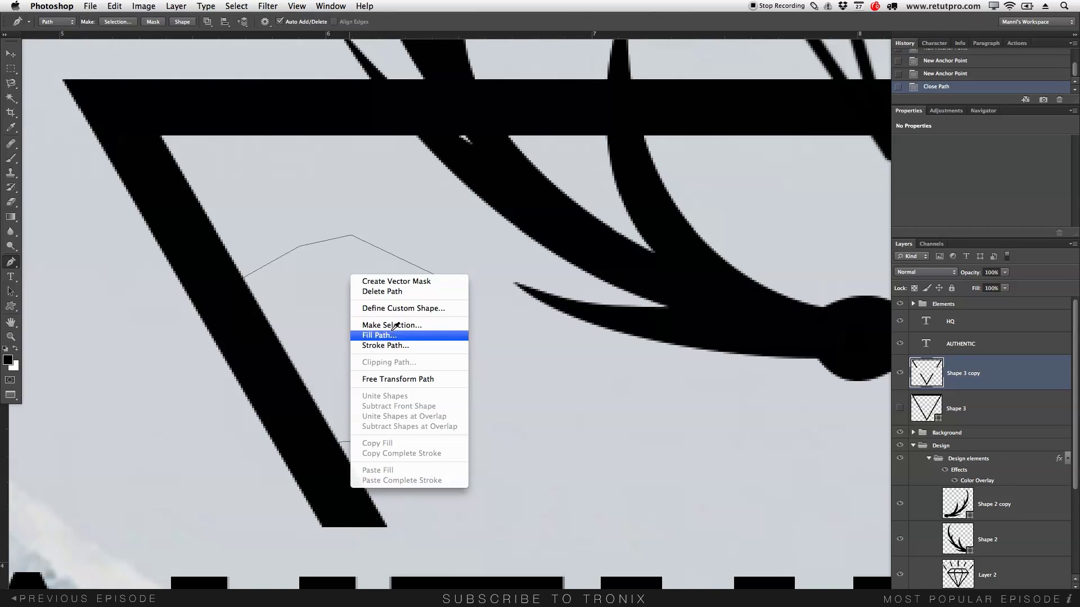
left_click(396, 325)
left_click(781, 348)
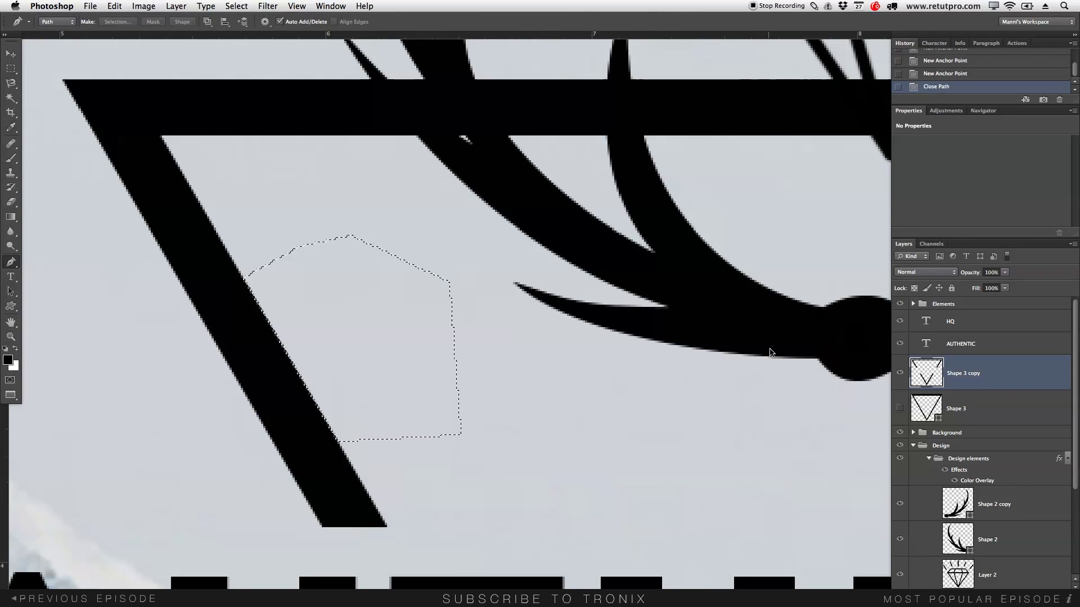
key("v")
left_click_drag(383, 302, 431, 212)
key("super+z")
- Move only the selection outline up to where the left antler crosses the triangle's top bar
left_click(10, 68)
left_click_drag(372, 284, 439, 107)
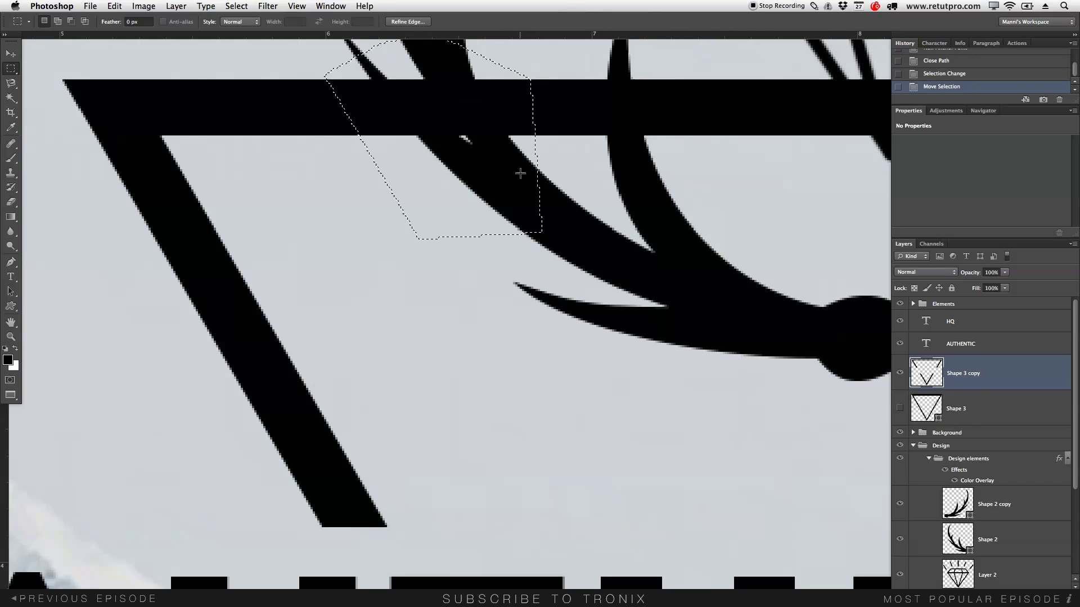
scroll(512, 316, "right", 3)
scroll(513, 316, "up", 2)
key("z")
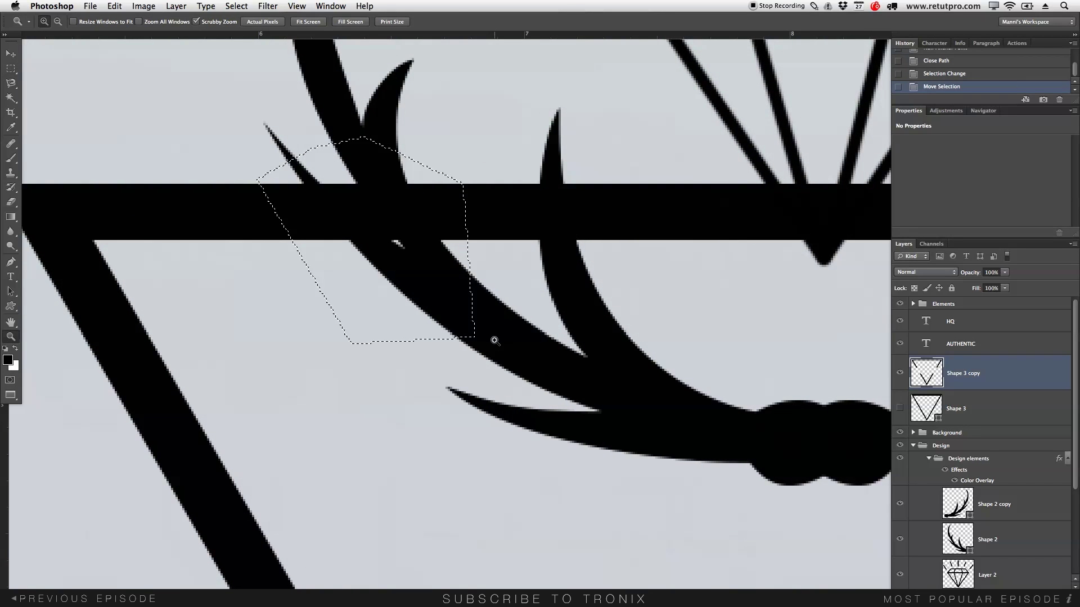
left_click_drag(561, 328, 462, 359)
left_click(10, 54)
mouse_move(349, 324)
left_mouse_down()
mouse_move(351, 308)
mouse_move(364, 341)
mouse_move(362, 329)
left_mouse_up()
key("ctrl+z")
- Nudge the selection outline slightly left, clear the top bar behind the left antler and deselect
key("m")
left_click_drag(328, 291, 324, 290)
key("Delete")
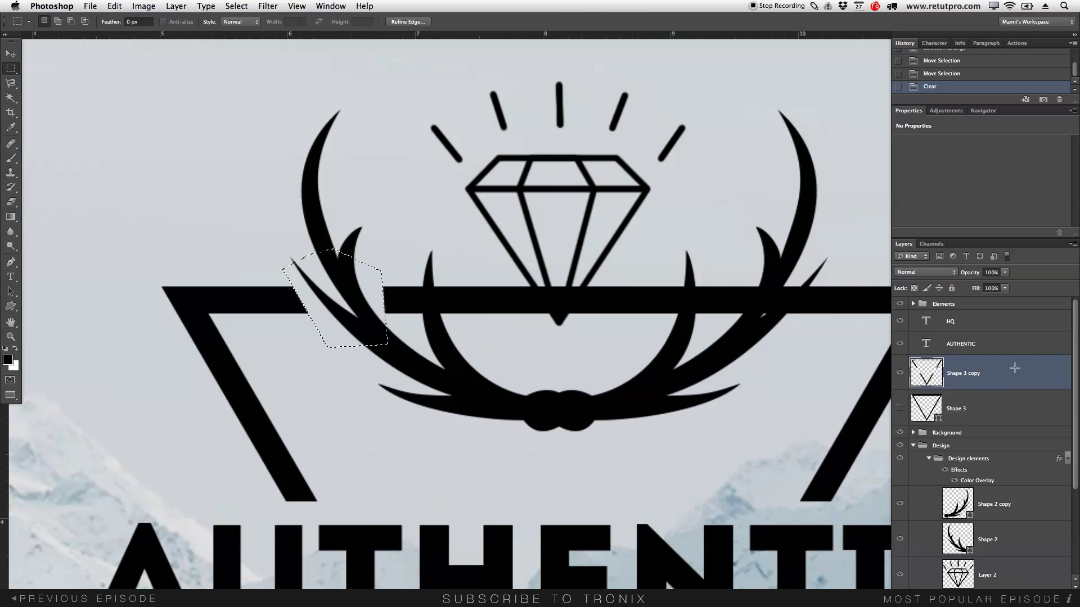
key("super+d")
- Draw a closed Pen path with one edge along the inner edge of the triangle's right side and convert it into a selection
left_click_drag(581, 366, 413, 403)
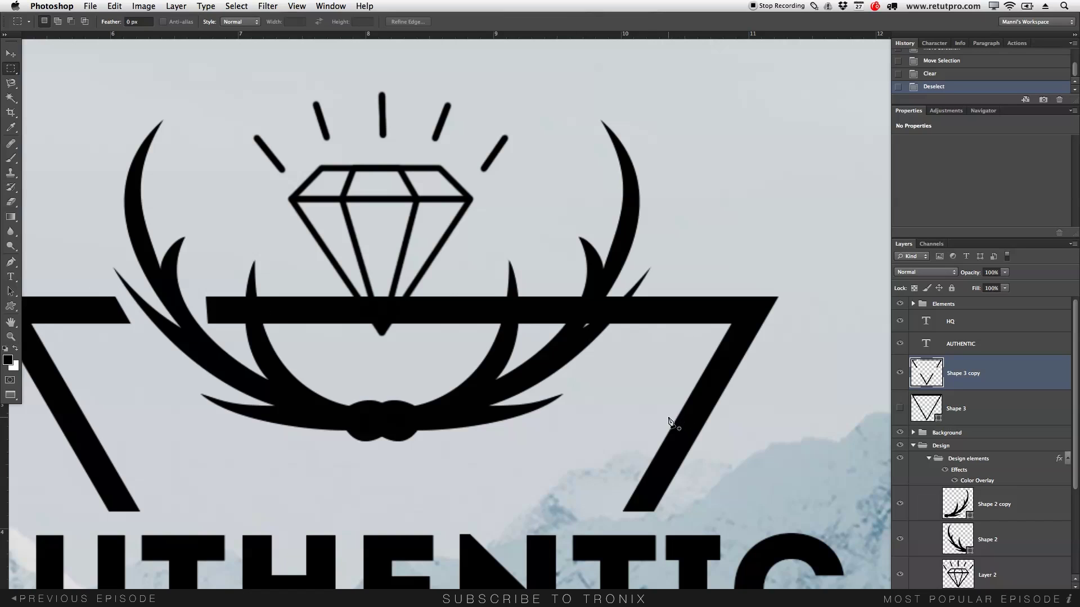
key("z")
left_click(699, 419)
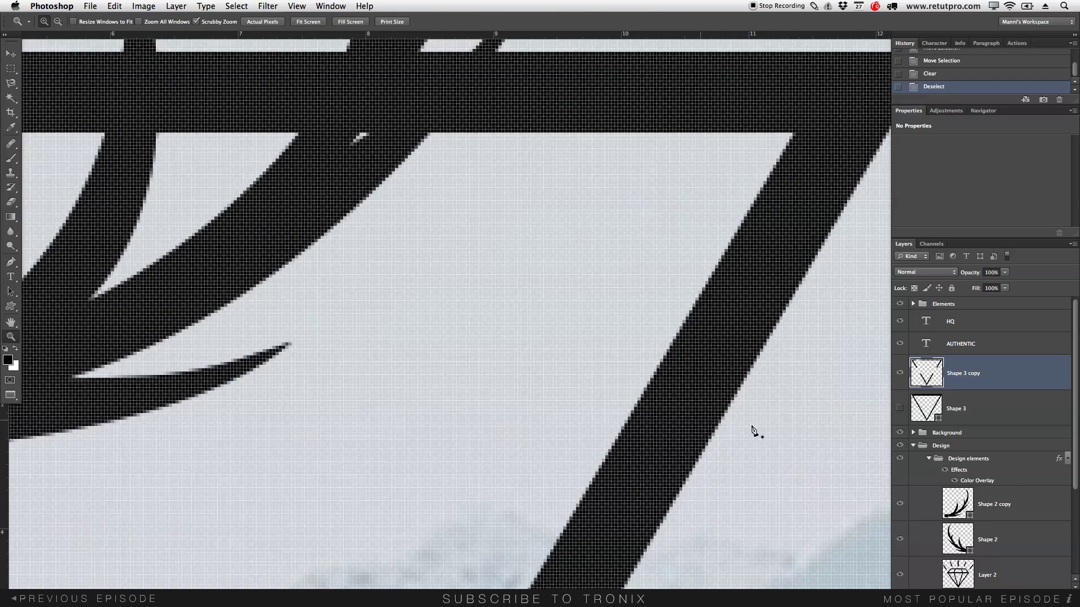
key("p")
left_click(686, 345)
left_click(578, 531)
left_click(324, 510)
left_click(434, 365)
left_click(535, 319)
left_click(687, 281)
left_click(687, 345)
right_click(600, 350)
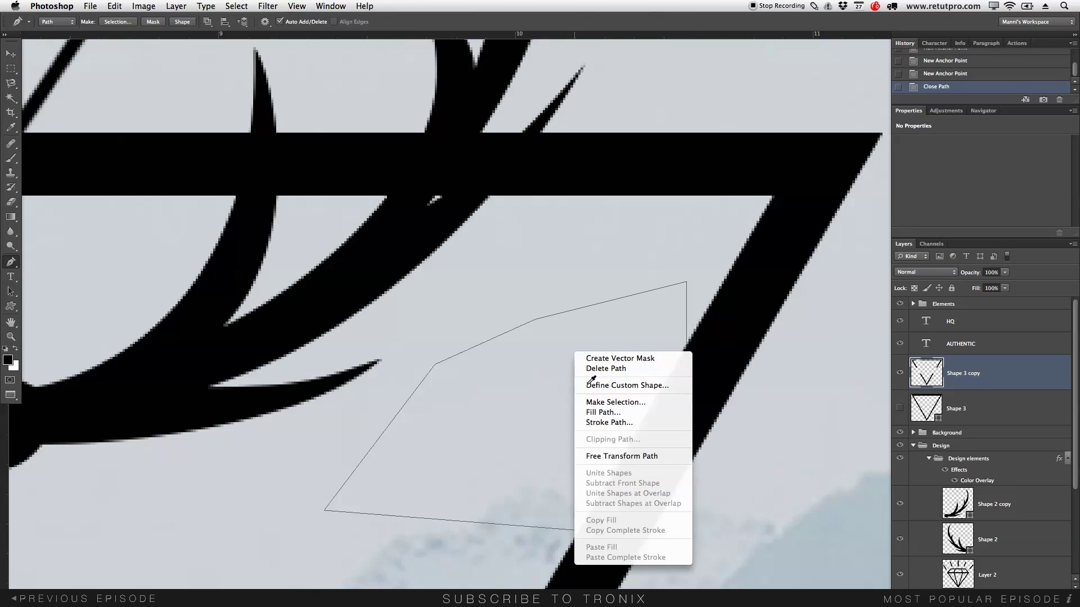
left_click(603, 402)
left_click(787, 349)
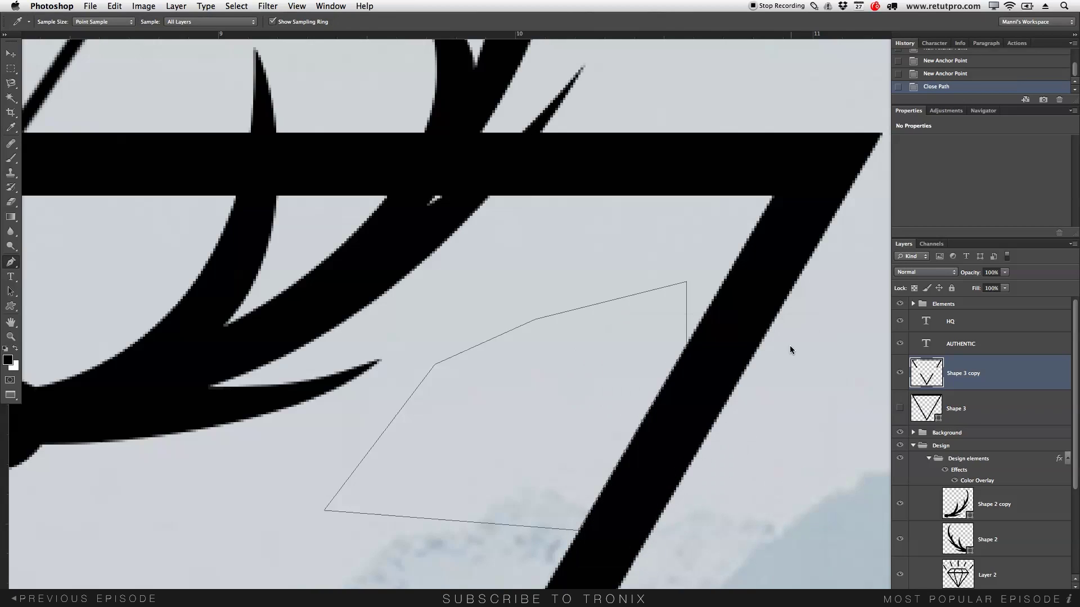
- Position the selection outline over the right antler's crossing with the top bar, clear that part of the triangle and deselect
key("m")
left_click_drag(547, 428, 157, 189)
key("z")
scroll(157, 189, "up", 3)
scroll(156, 190, "left", 5)
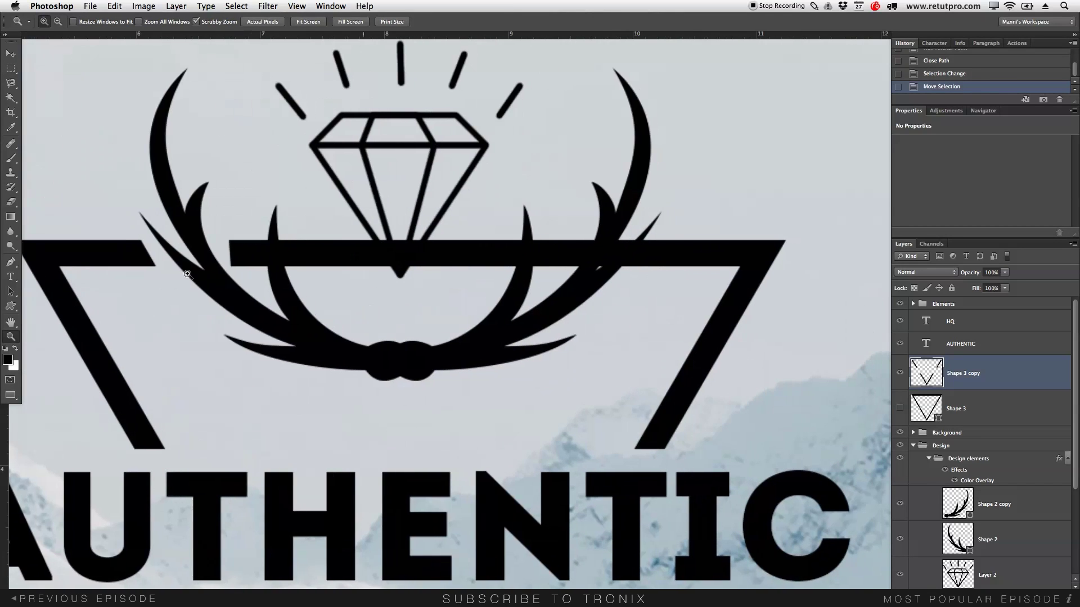
key("m")
left_click_drag(654, 254, 647, 259)
key("Delete")
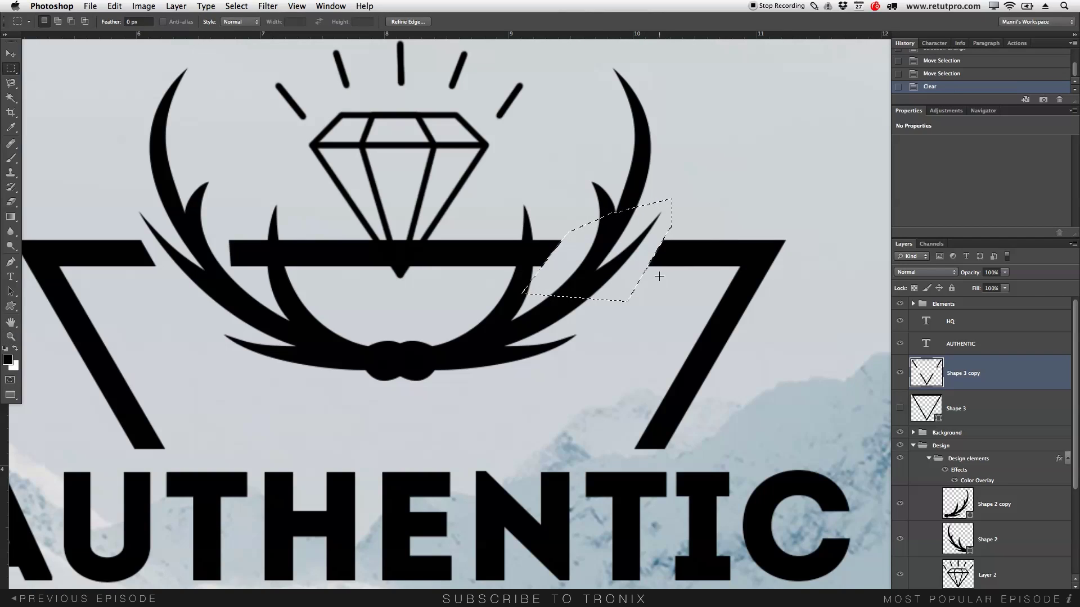
key("ctrl+d")
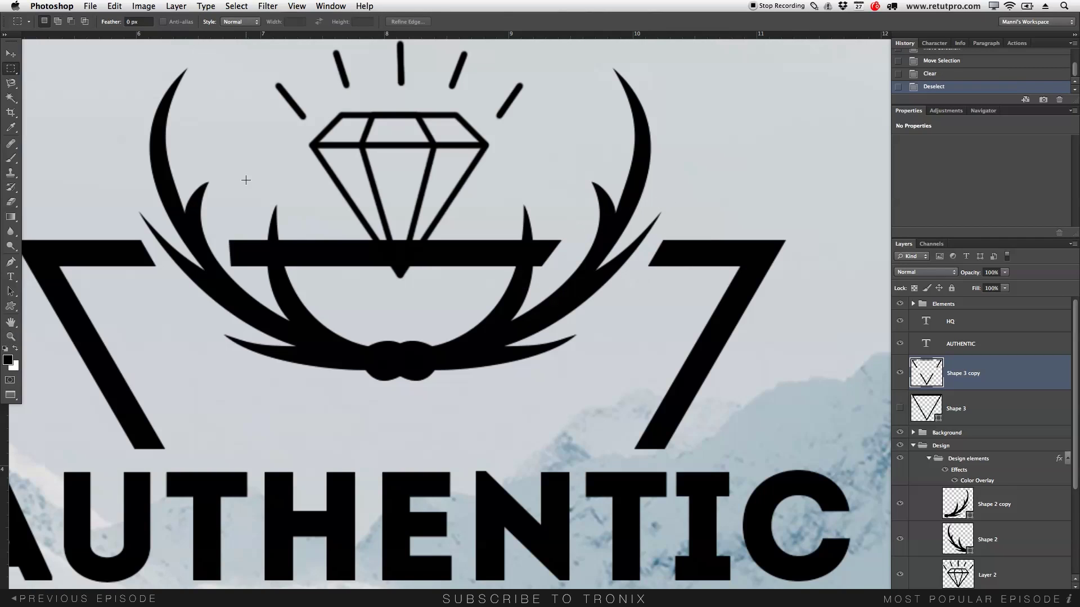
- Clear the remaining middle piece of the triangle's top bar between the antlers with a rectangular selection and deselect
left_click_drag(209, 206, 570, 276)
key("Delete")
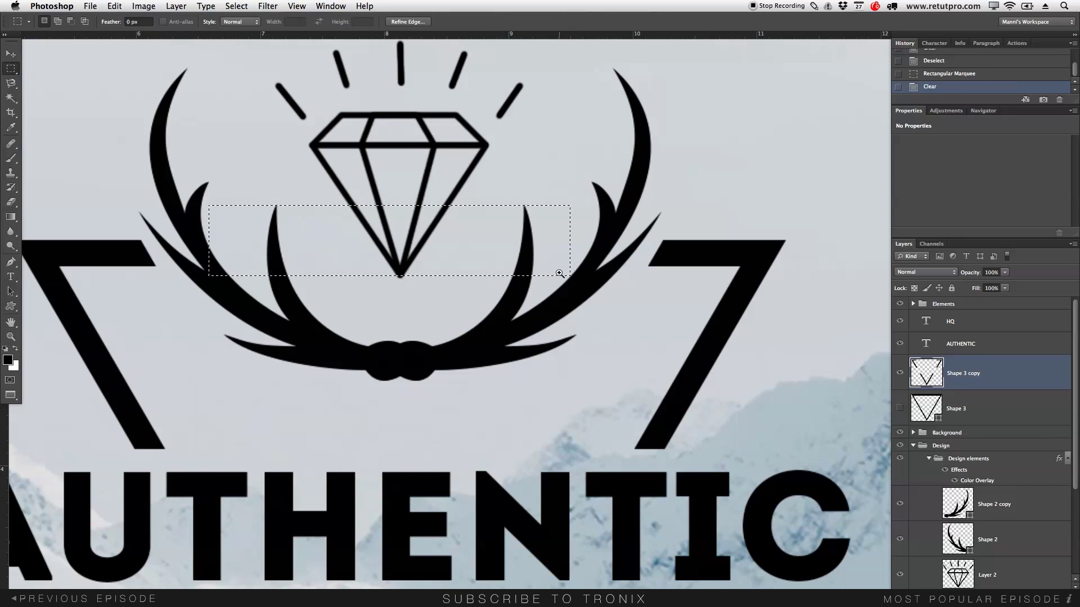
key("ctrl+d")
key("z")
left_click(547, 290, "alt")
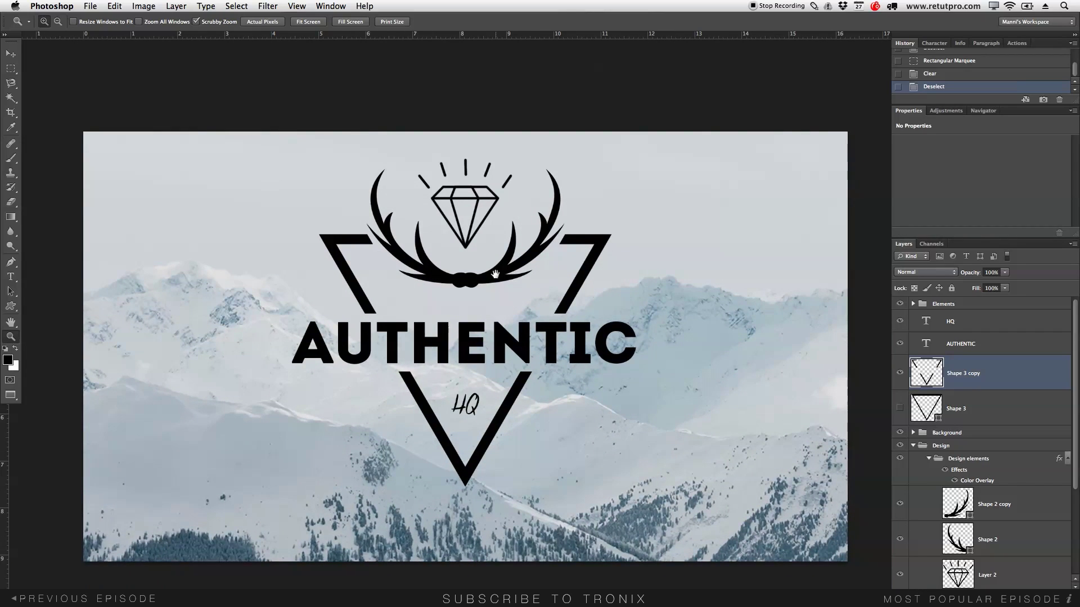
left_click_drag(530, 307, 510, 280)
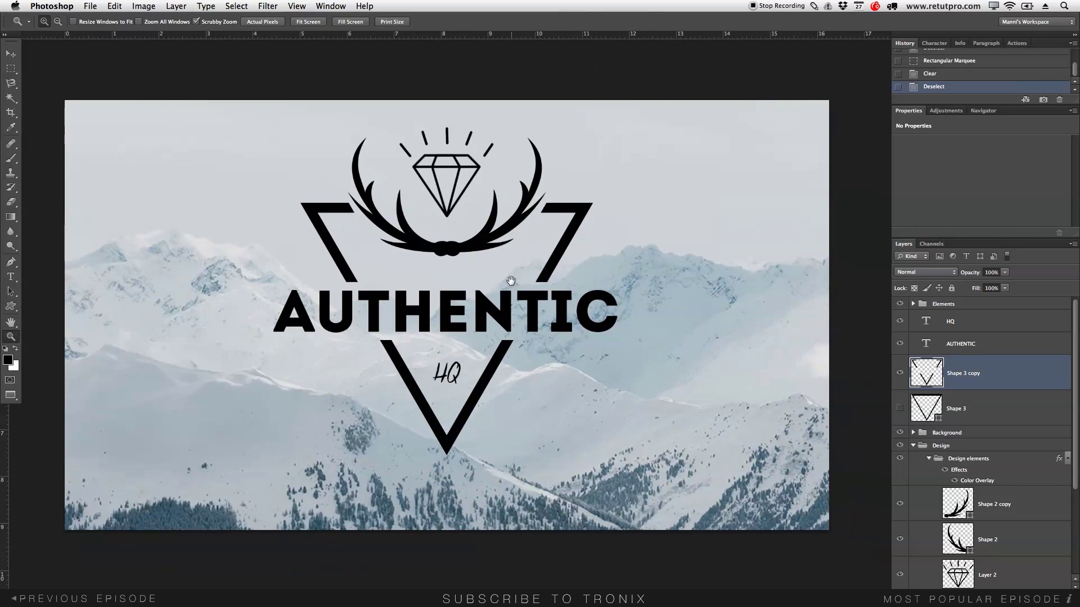
left_click(507, 284, "alt")
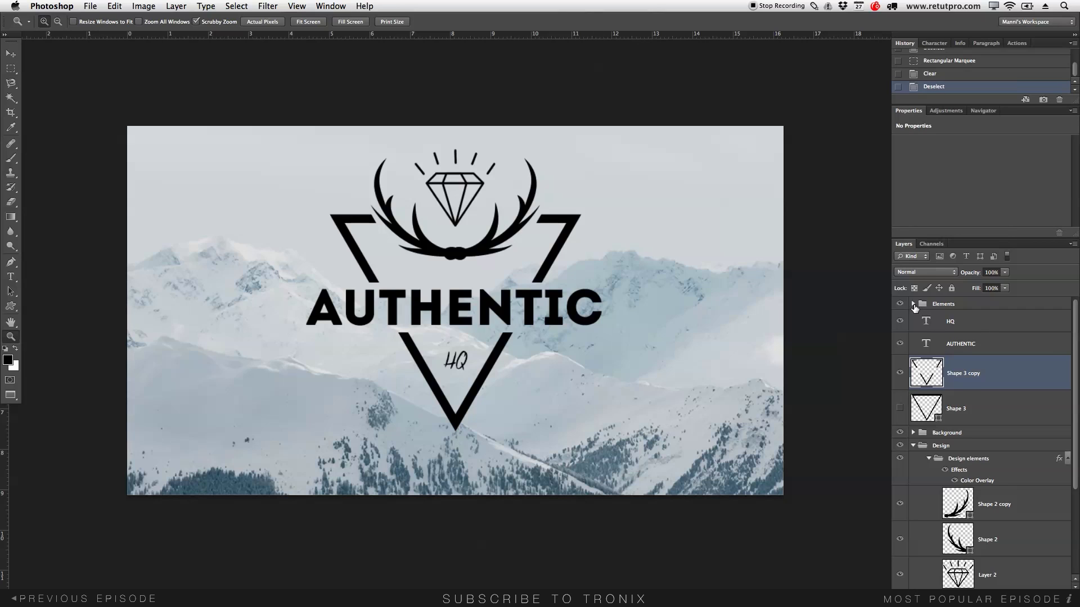
- Scale the diamond and both antler layers together down to about 97% with Free Transform
left_click(913, 304)
left_click(1002, 367)
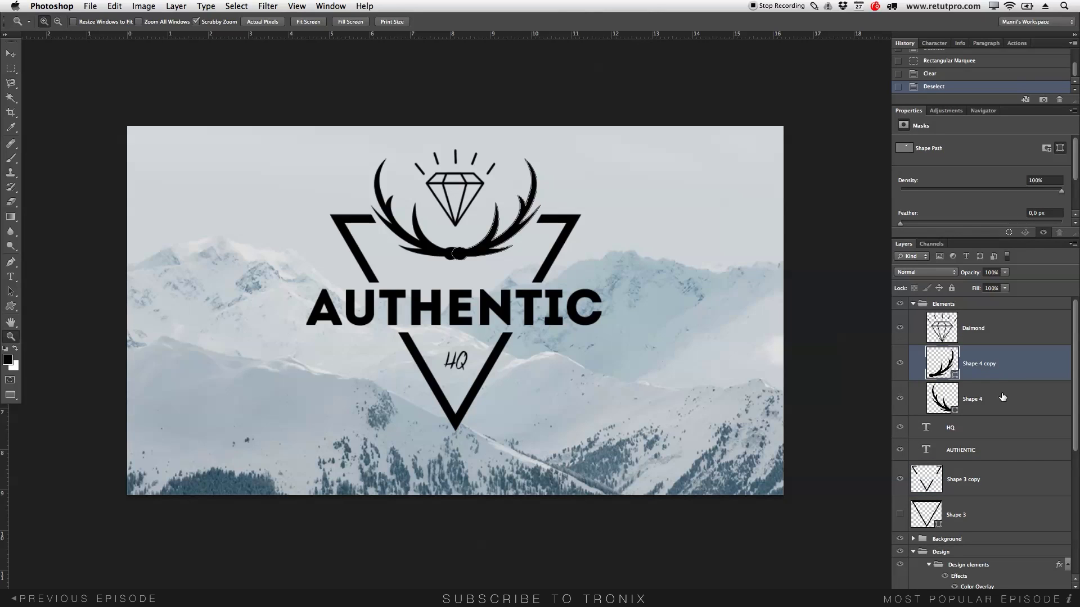
left_click(992, 403, "shift")
left_click(1006, 344, "shift")
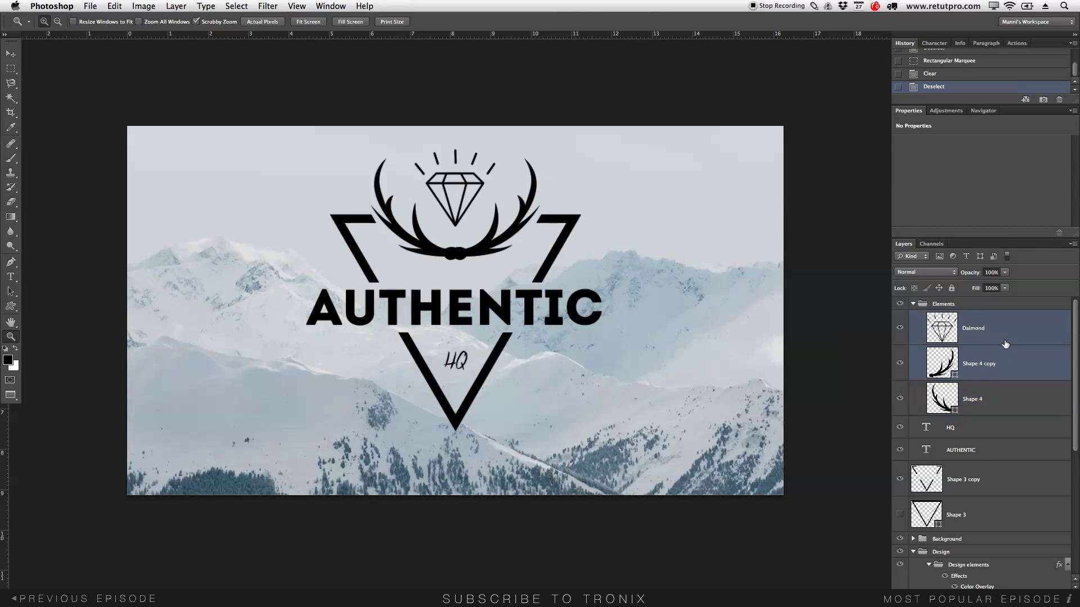
left_click(987, 398, "shift")
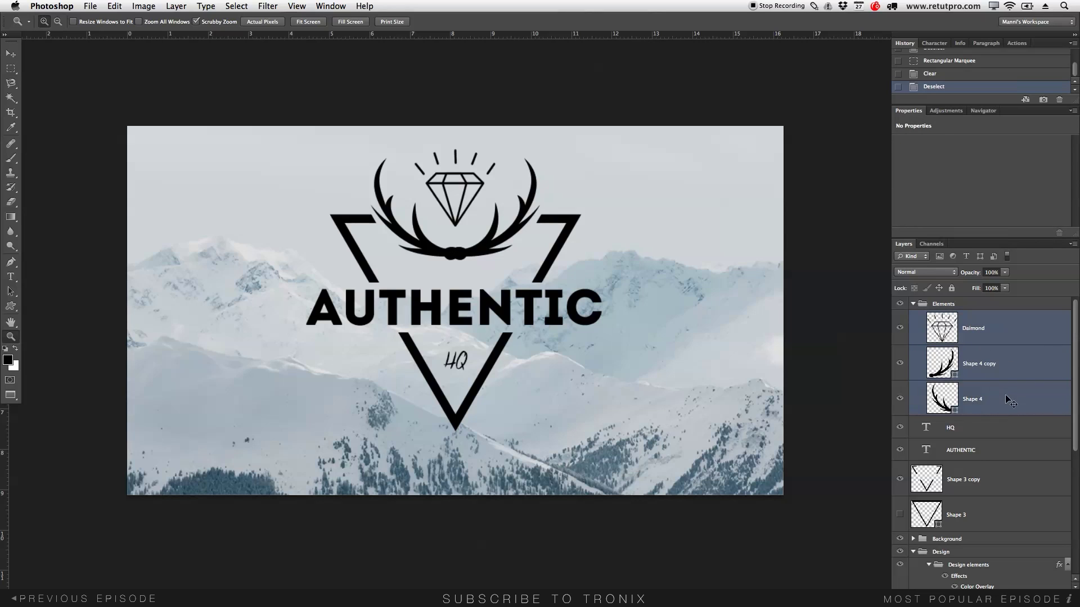
key("super+t")
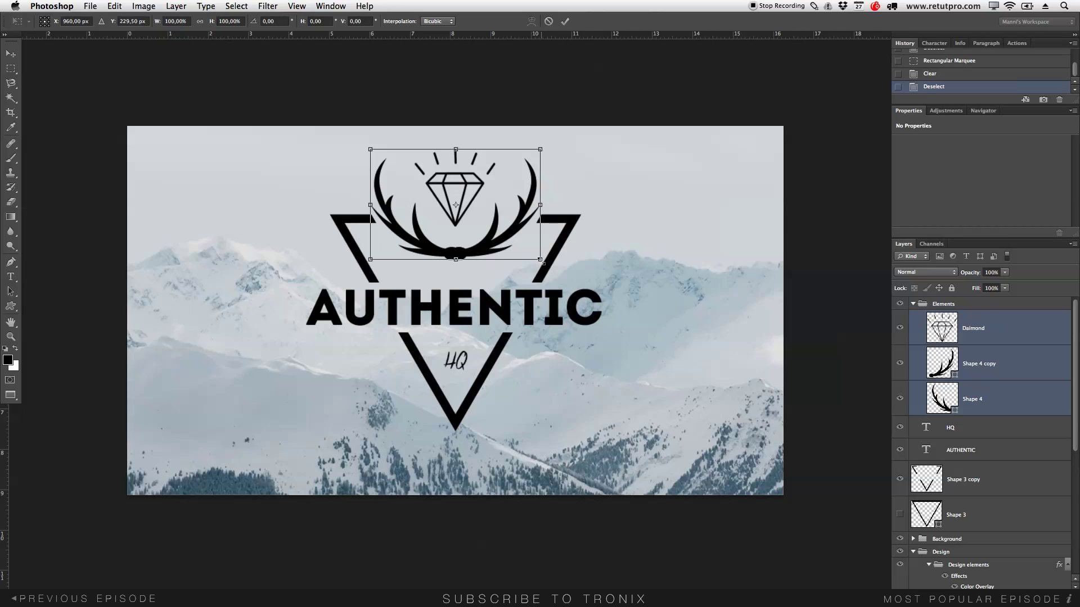
left_click_drag(539, 259, 533, 255)
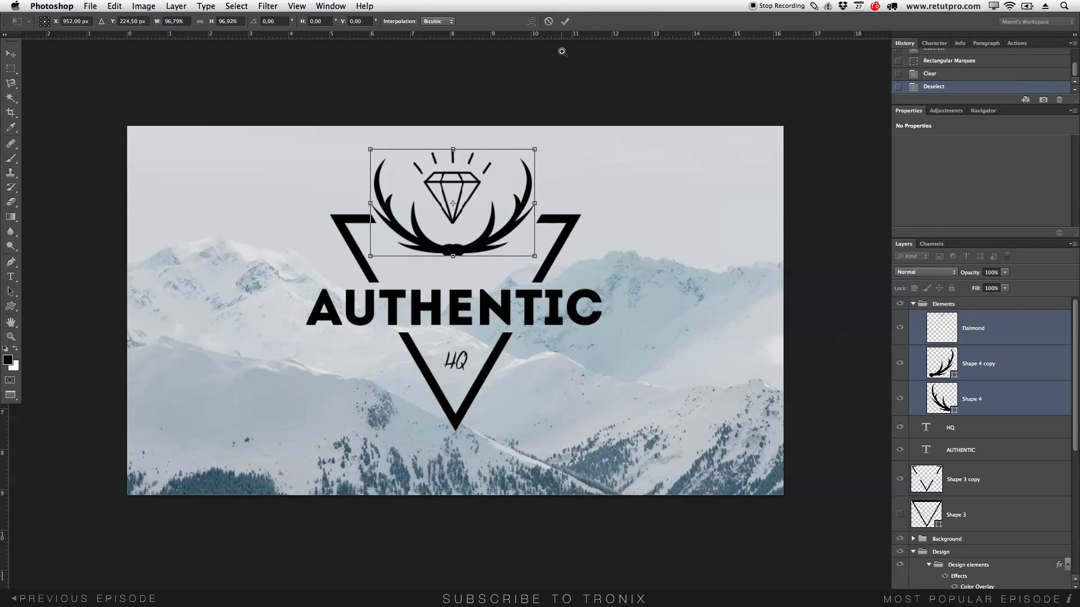
left_click(566, 22)
- Move the scaled diamond and antlers slightly right and down to centre them over the triangle
left_click(10, 54)
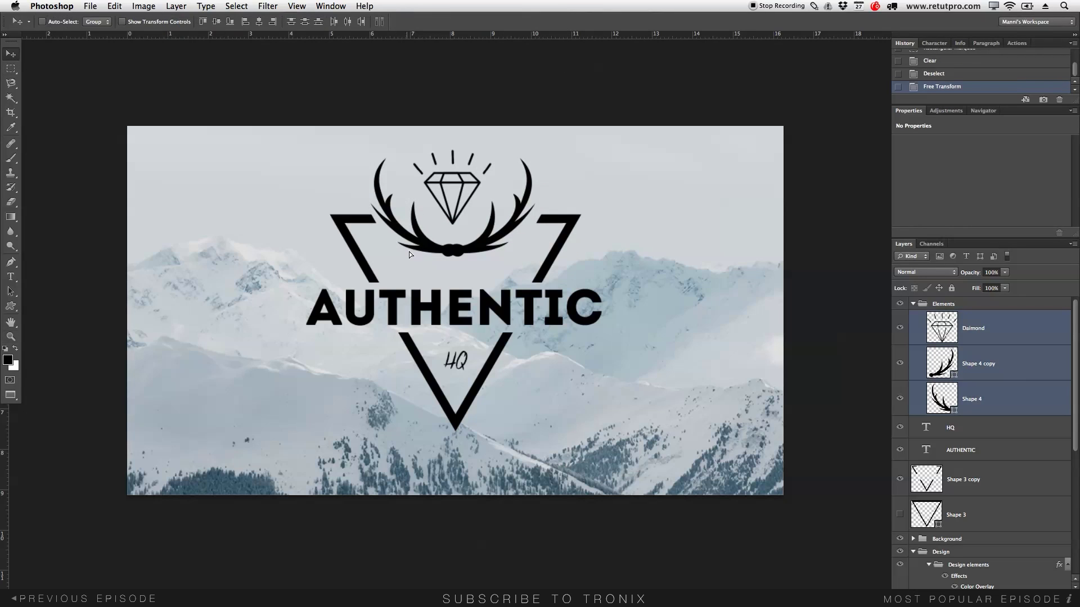
left_click_drag(445, 245, 447, 248)
key("z")
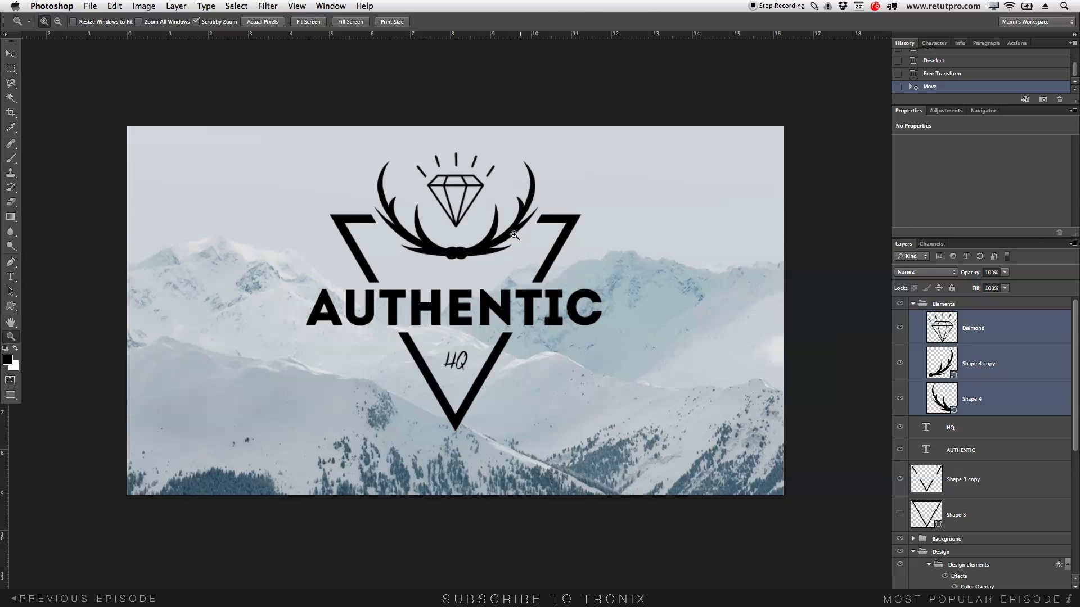
left_click(514, 235, "alt")
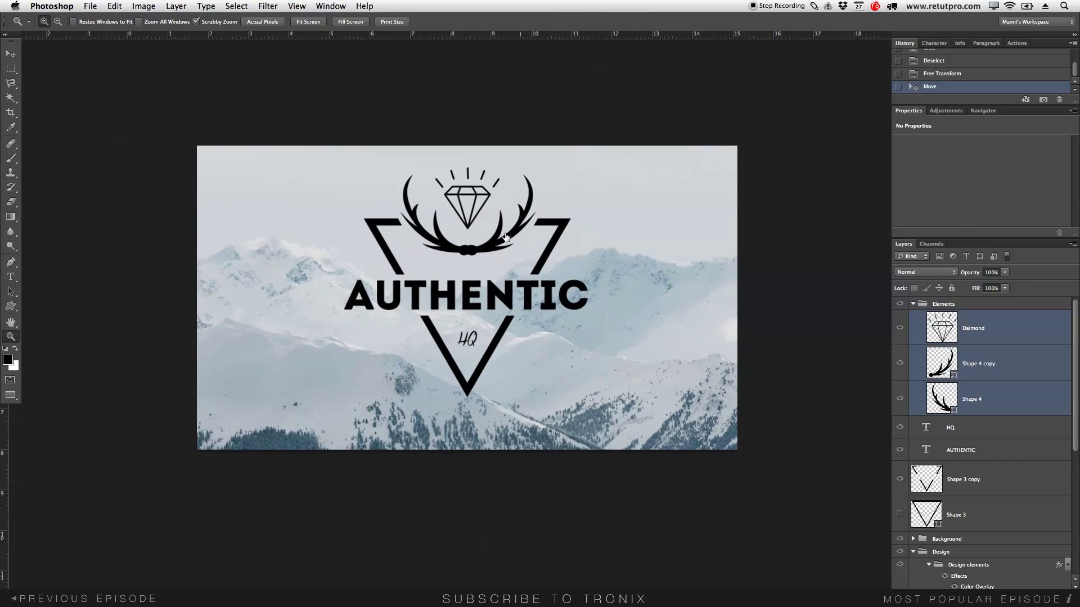
- Group the HQ and AUTHENTIC text layers with Shape 3 copy and Shape 3, naming the group "Elements 1"
left_click(913, 304)
left_click(972, 338)
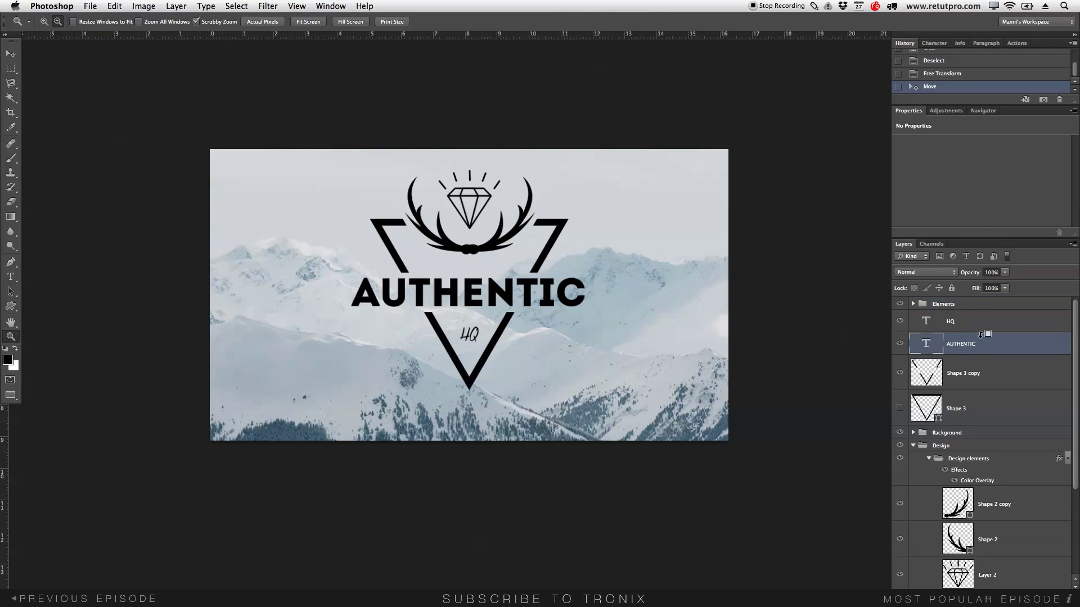
left_click(981, 326)
left_click(992, 344, "shift")
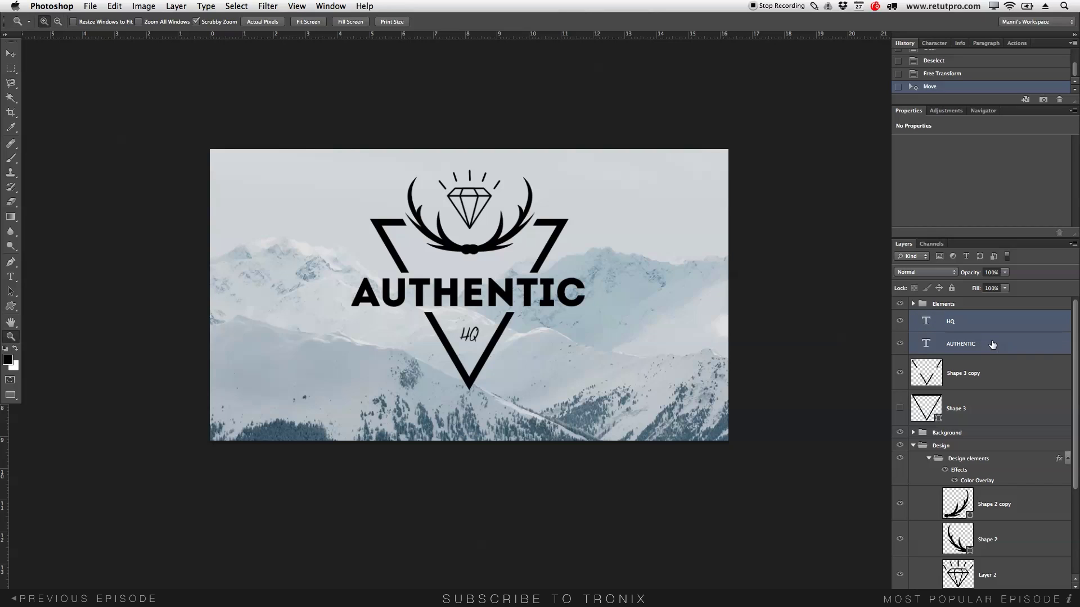
left_click(999, 384, "shift")
left_click(998, 408, "shift")
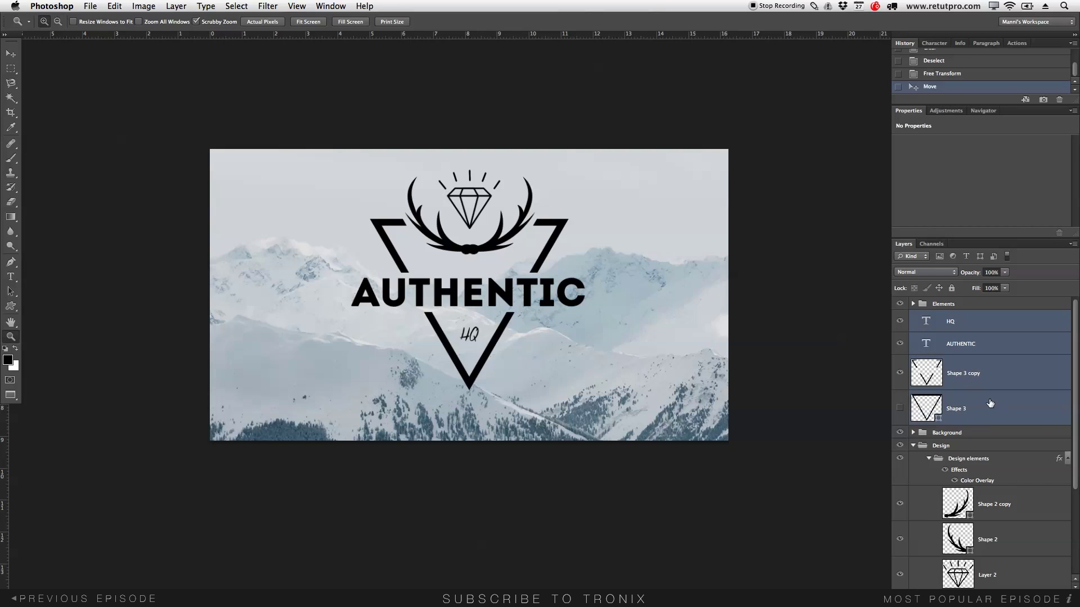
key("super+g")
double_click(940, 317)
type("Elements 2")
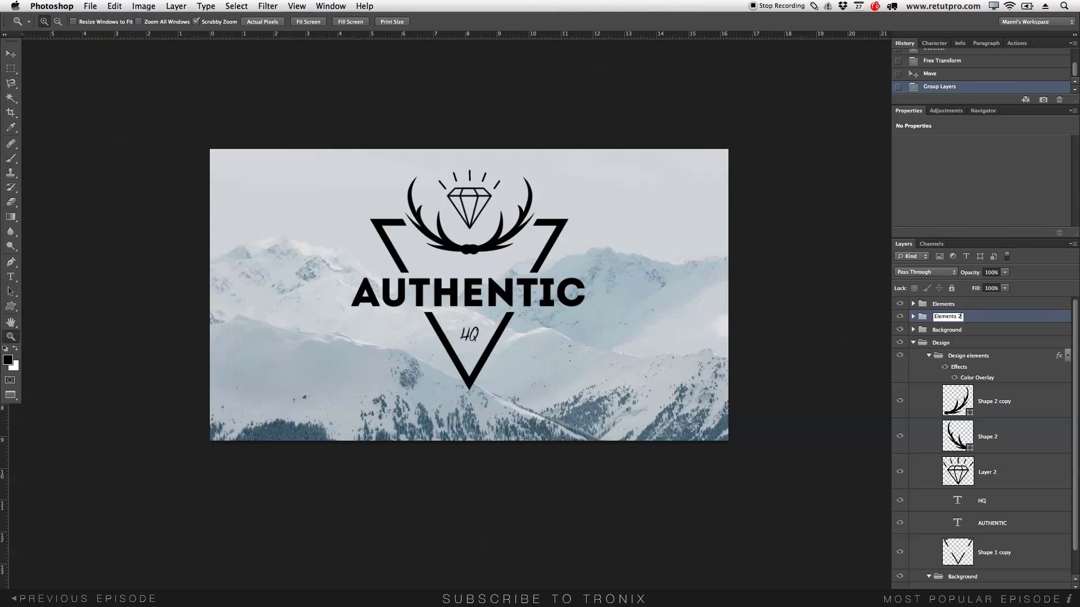
key("BackSpace")
type("1")
key("Return")
- Group Elements, Elements 1 and Background into a group named "Design2", and collapse the Design group
left_click(969, 330)
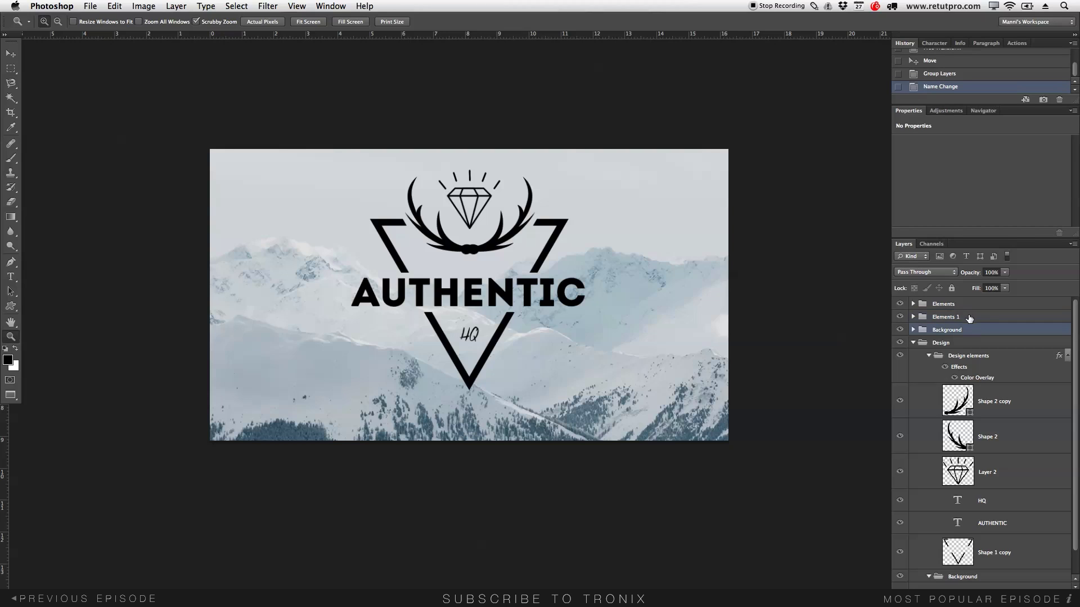
left_click(968, 308, "shift")
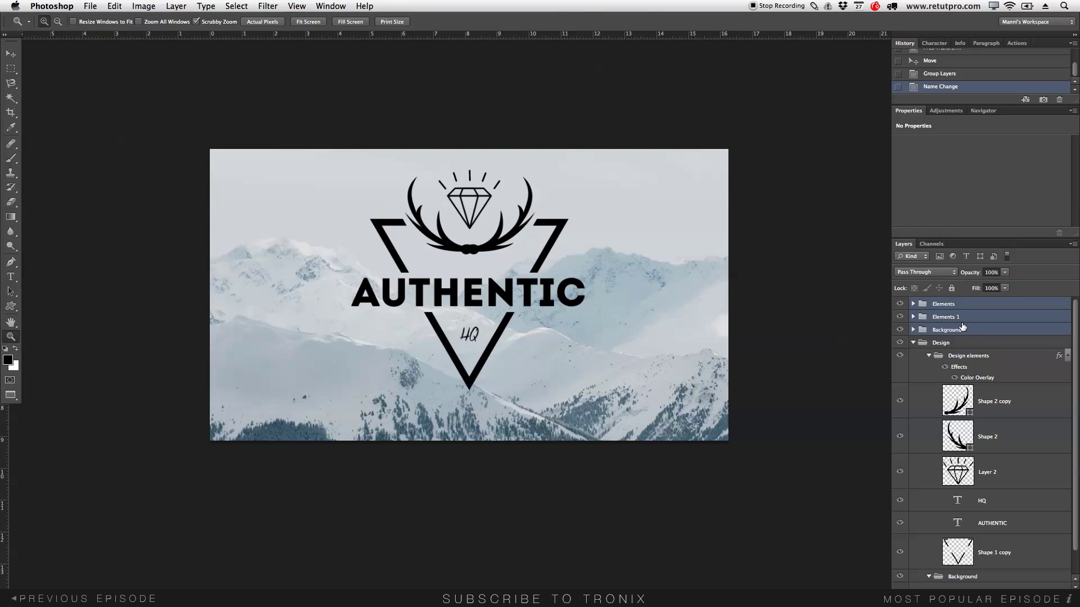
key("super+g")
double_click(945, 304)
type("Design2")
key("Return")
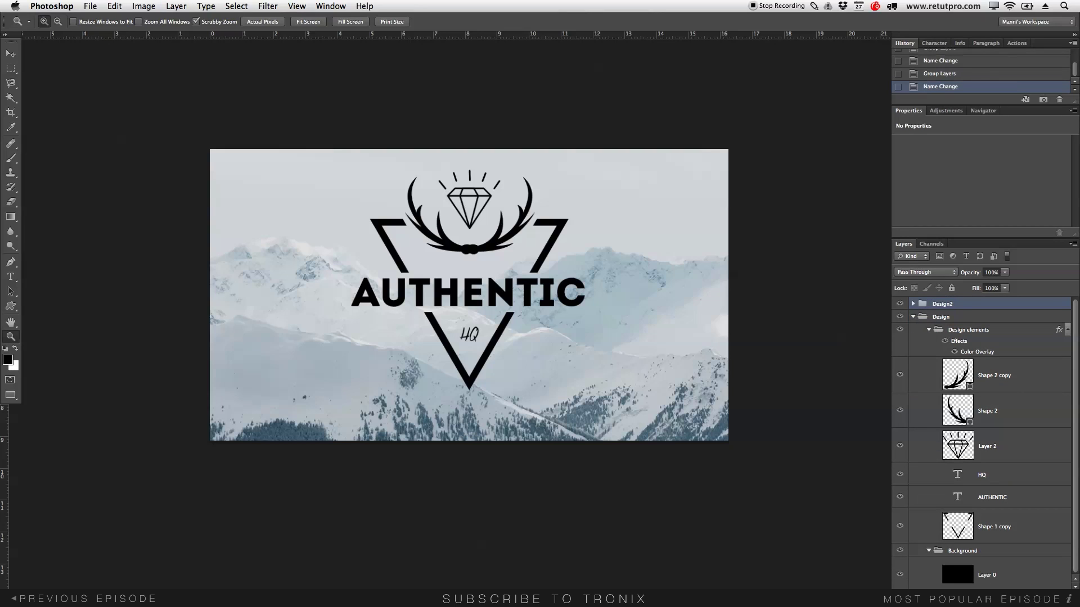
left_click(913, 317)
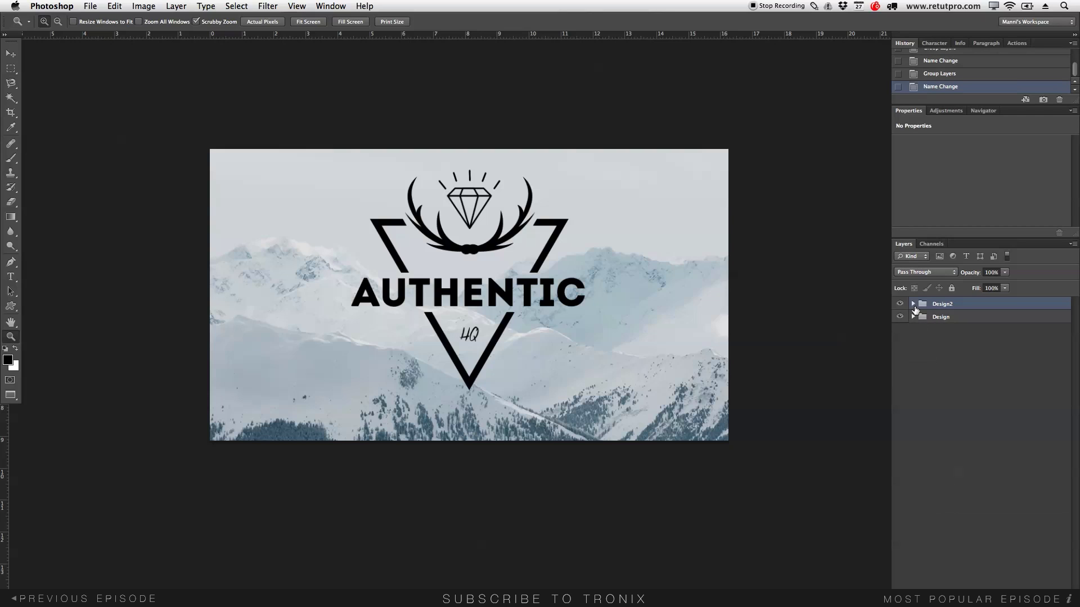
- Select the Elements and Elements 1 groups and move the whole logo slightly down, centring it horizontally on the mountain background
key("v")
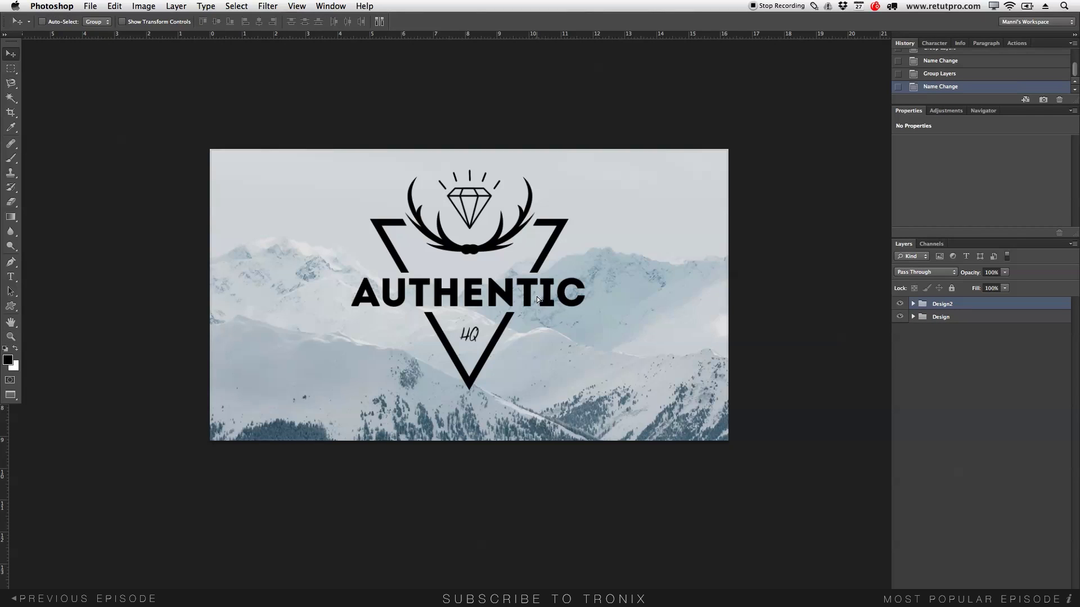
left_click_drag(537, 296, 534, 296)
left_click(913, 304)
left_click(953, 332)
left_click(966, 317, "shift")
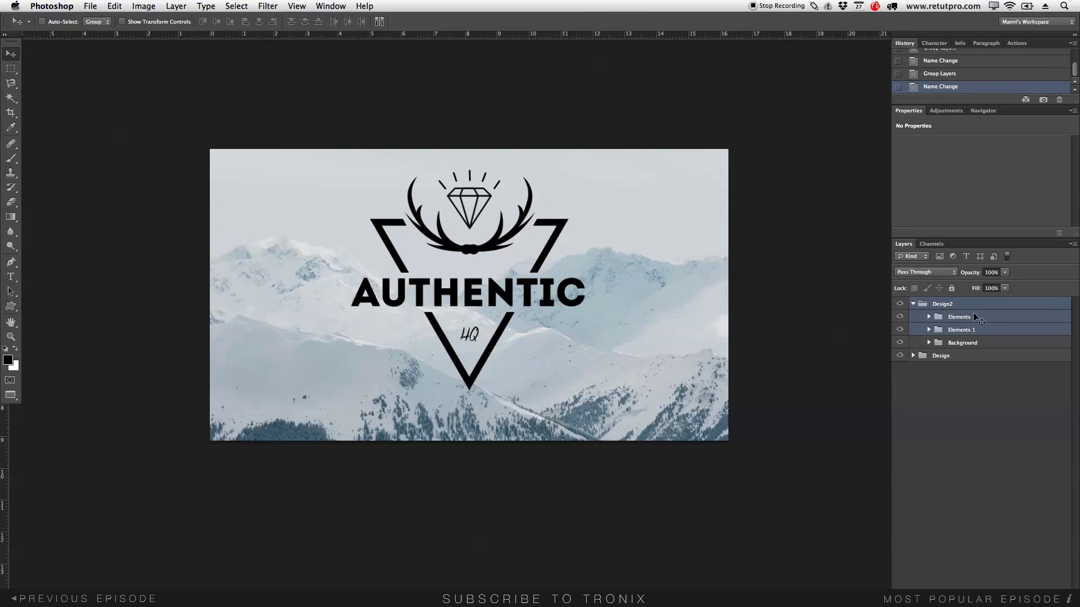
left_click_drag(494, 298, 491, 306)
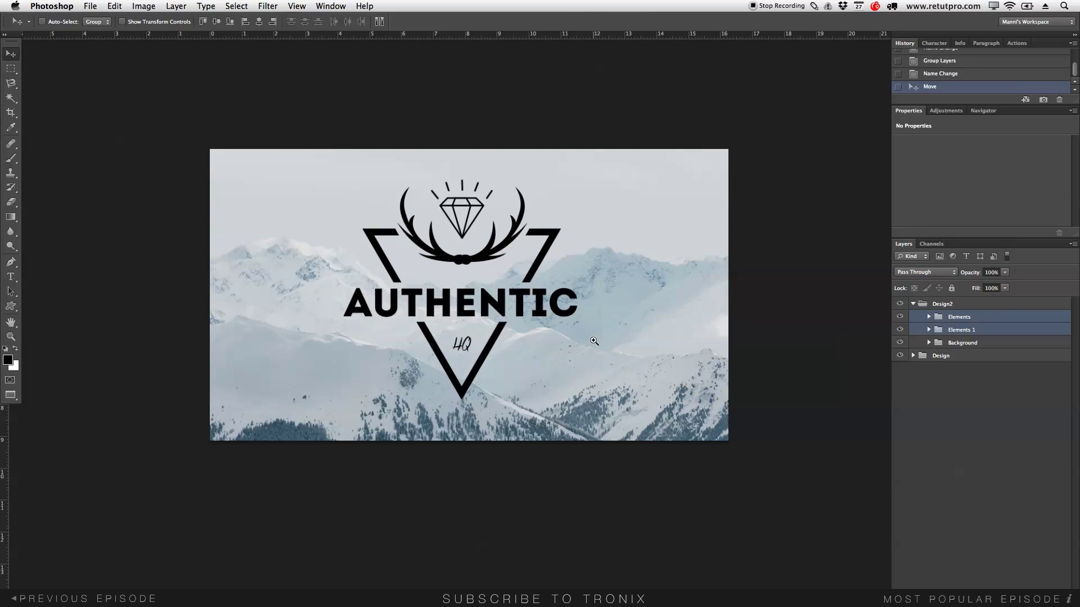
key("z")
left_click_drag(559, 281, 549, 281)
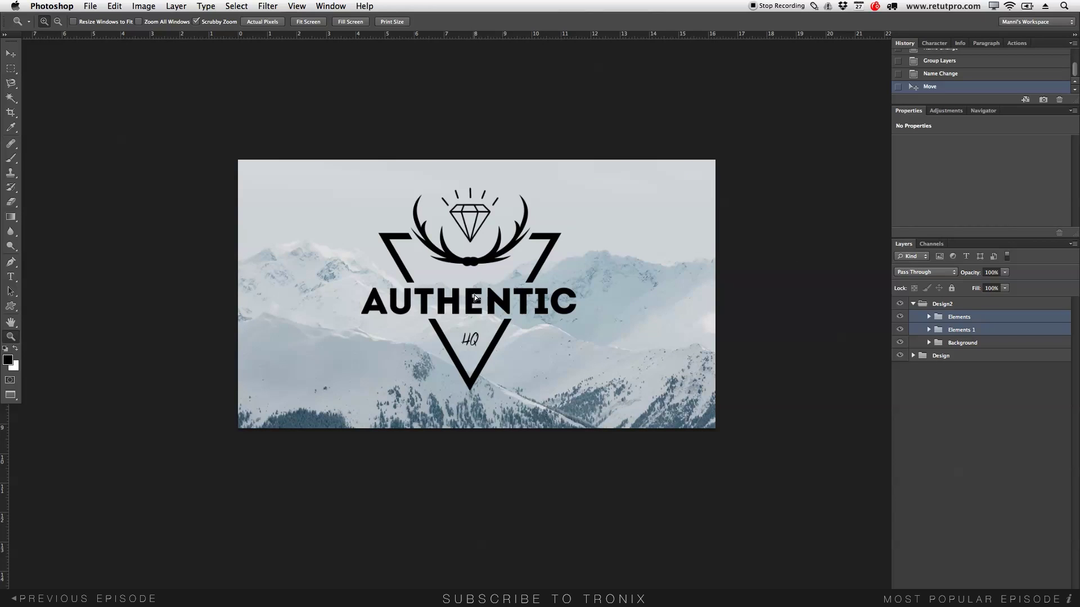
key("v")
left_click_drag(481, 297, 486, 299)
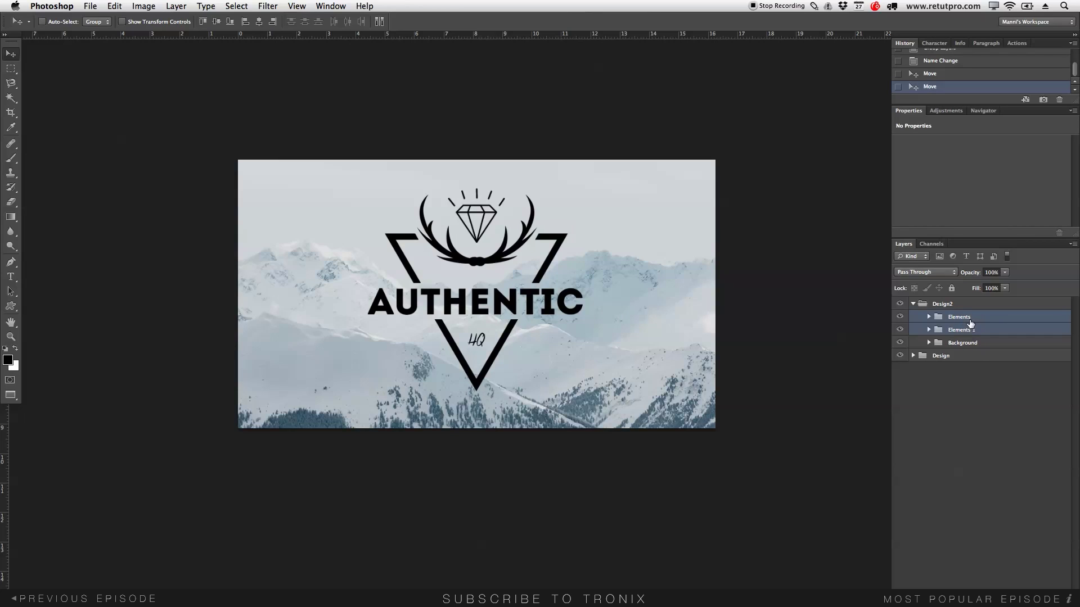
- Combine the Elements and Elements 1 groups into one group and add a Color Overlay effect to it
key("super+g")
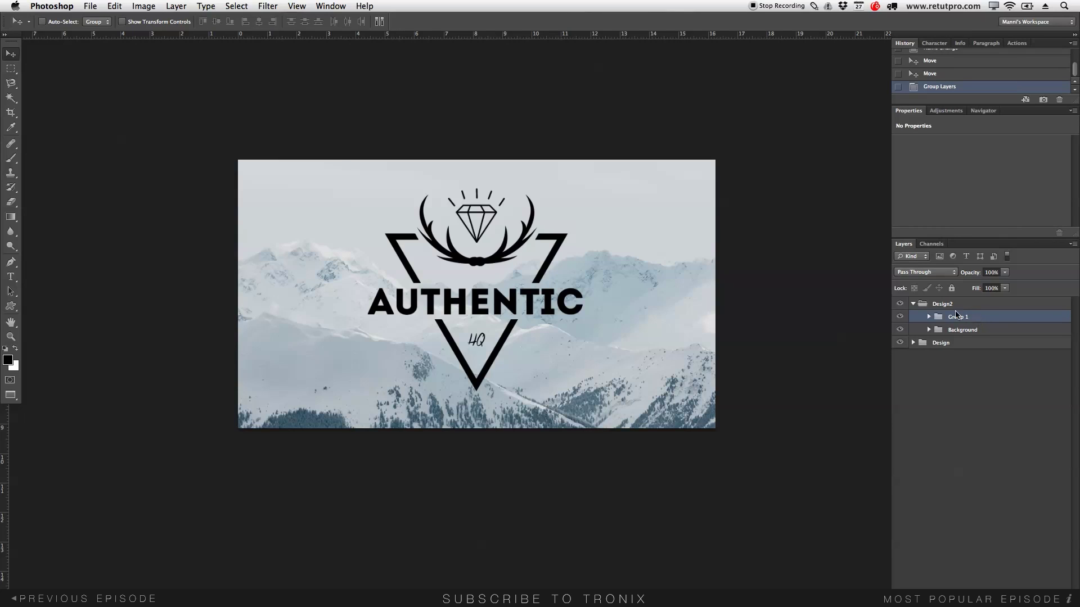
double_click(978, 319)
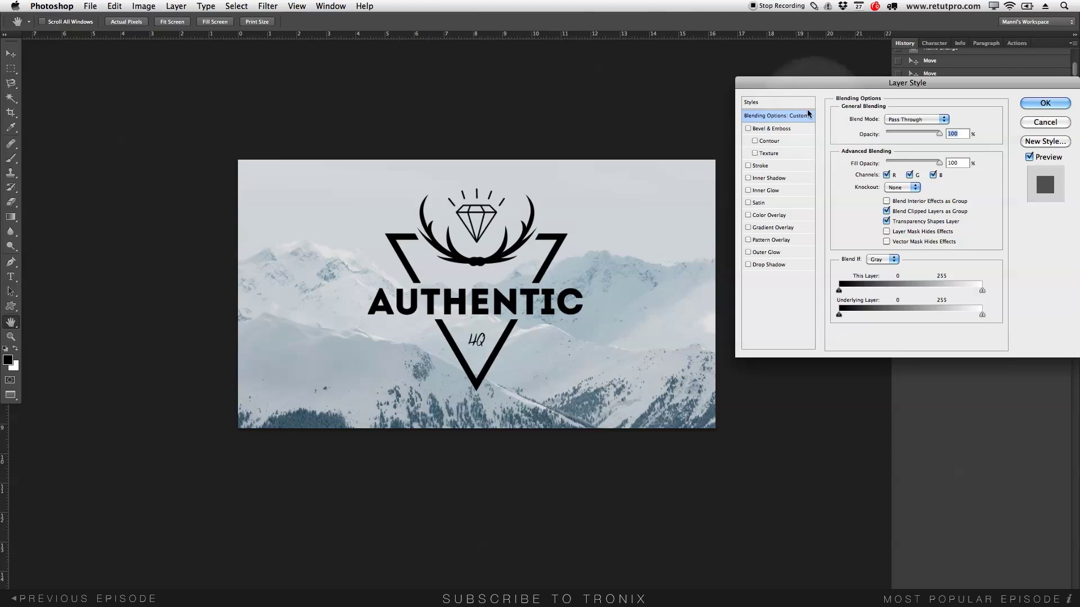
left_click(767, 216)
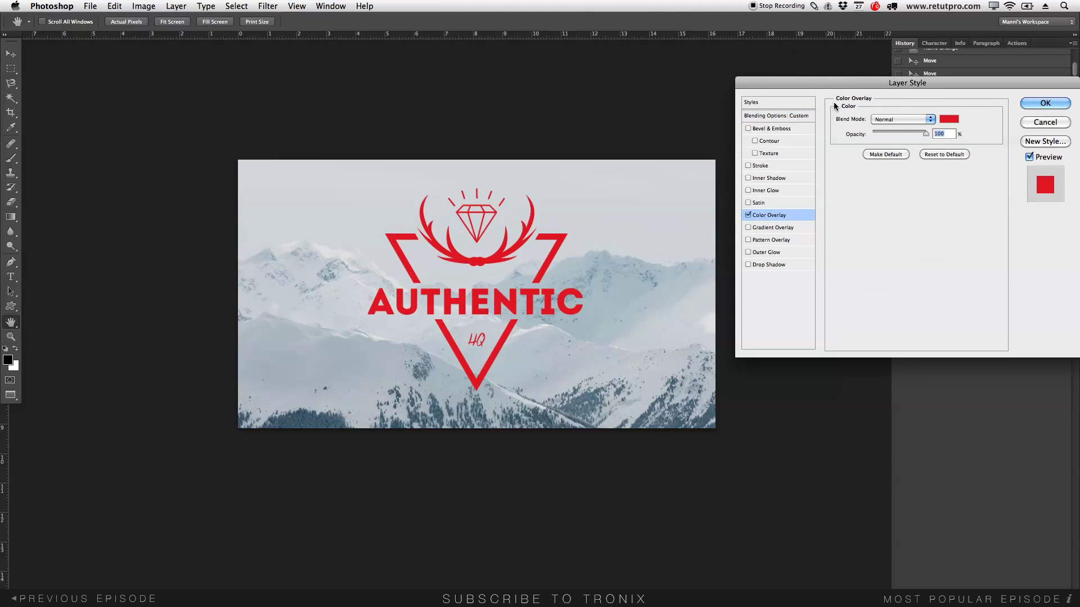
left_click_drag(845, 80, 801, 75)
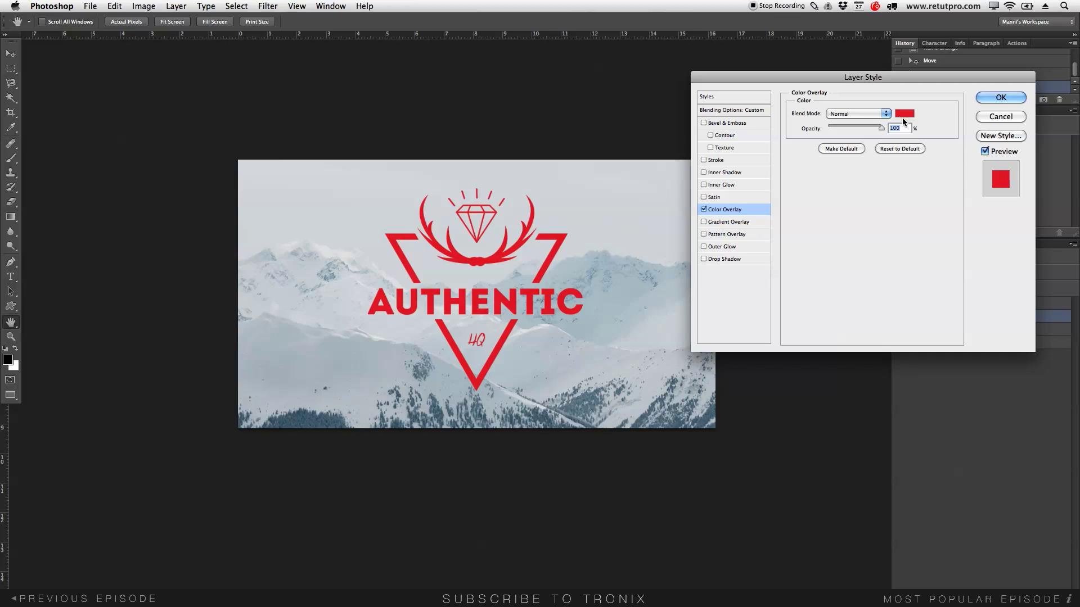
- Set the overlay colour to dark navy blue, RGB 5, 49, 69, and apply the layer style
left_click(902, 116)
left_click(931, 469)
left_click(892, 476)
left_click(898, 486)
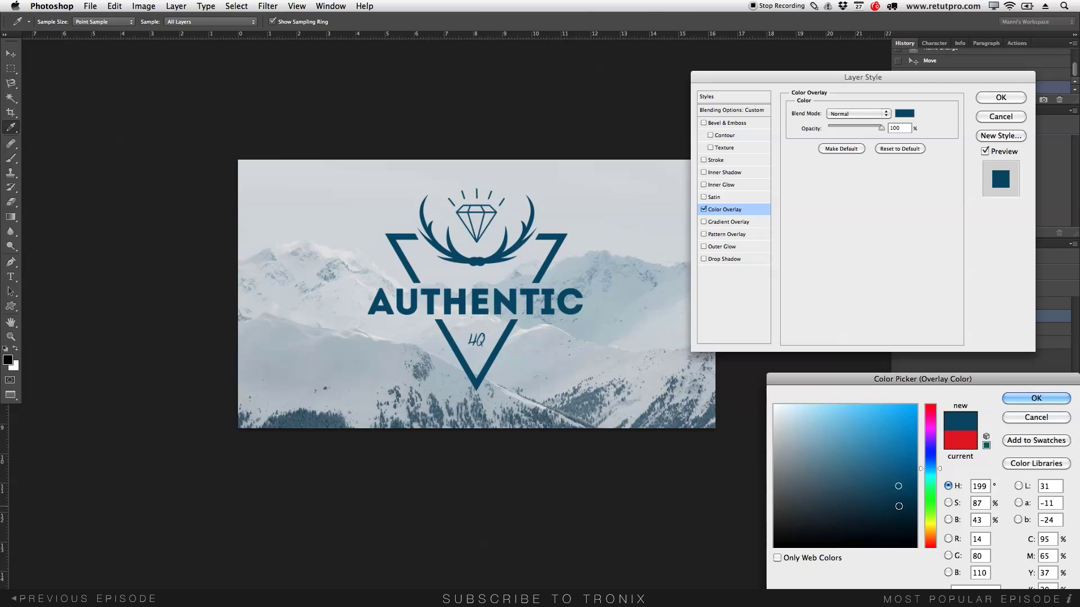
left_click(902, 506)
left_click(905, 509)
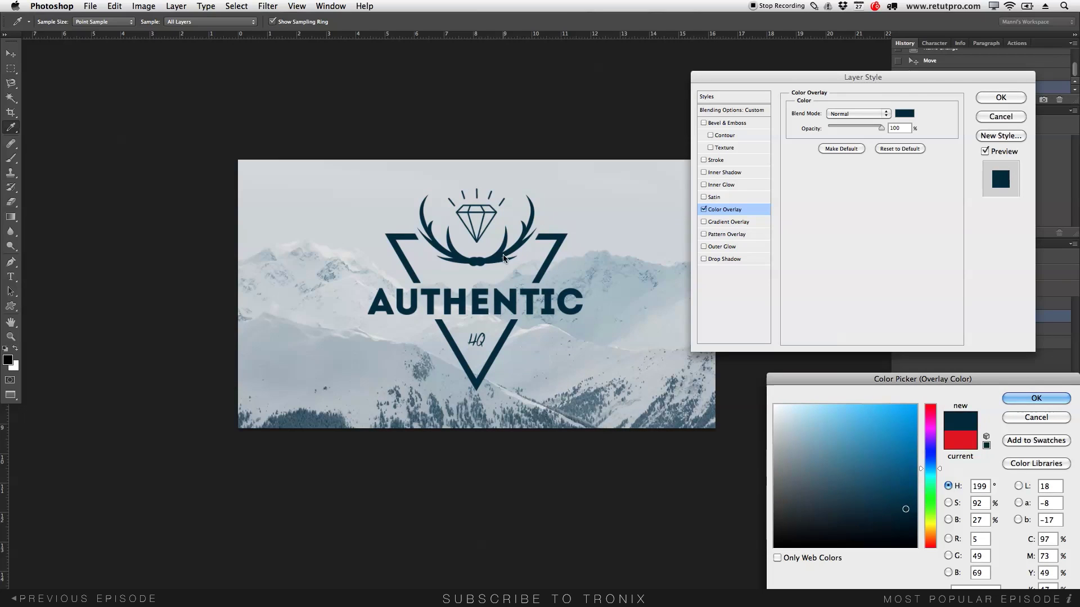
left_click(1036, 398)
left_click(1000, 98)
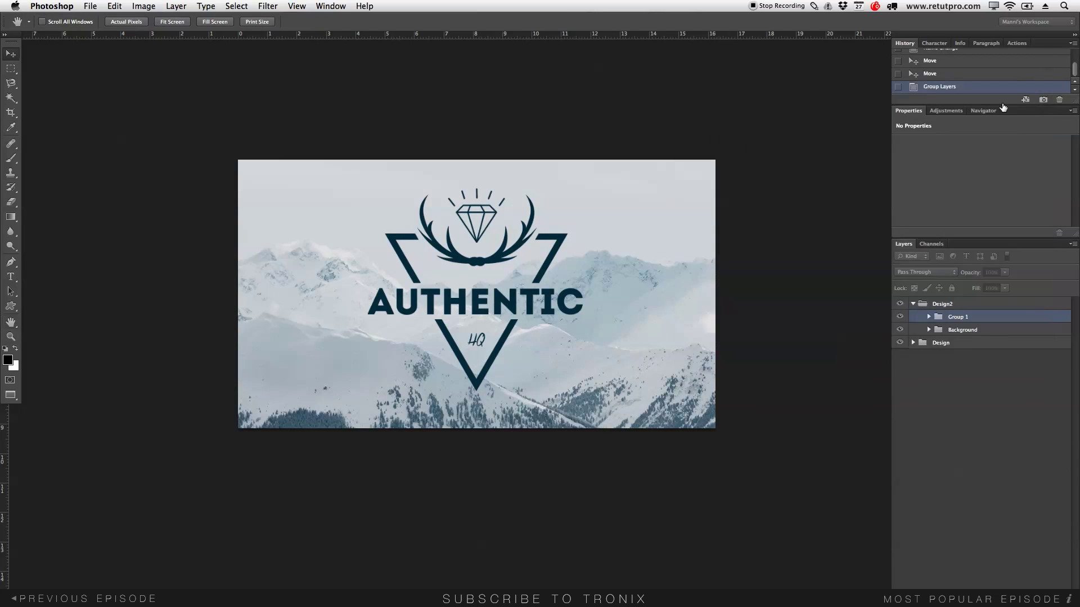
- Move the Background group out of Design2 to the bottom of the layer stack, below the Design group
left_click(913, 305)
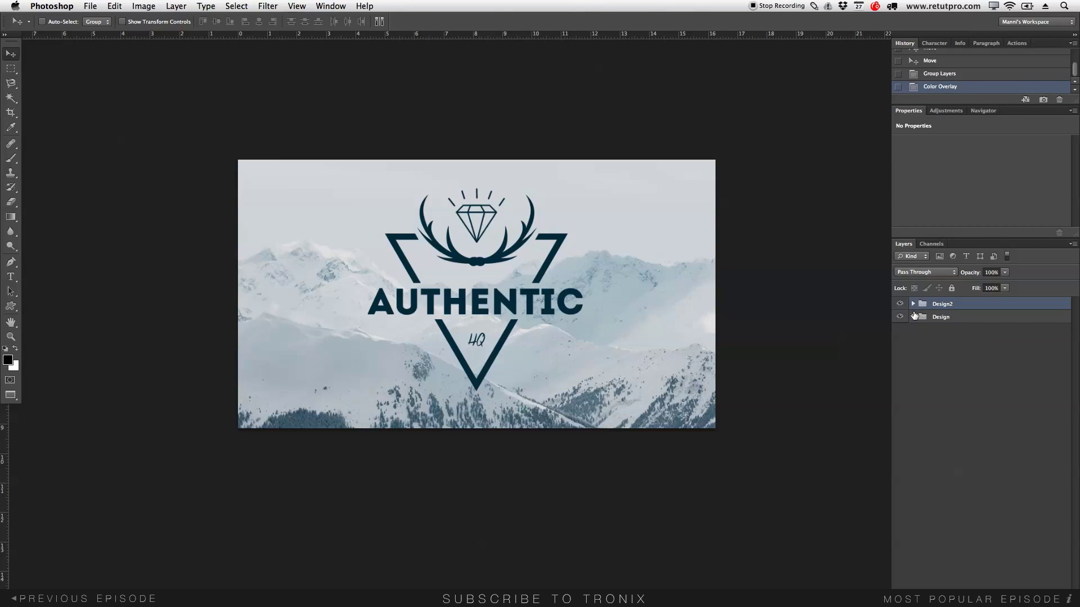
left_click(913, 304)
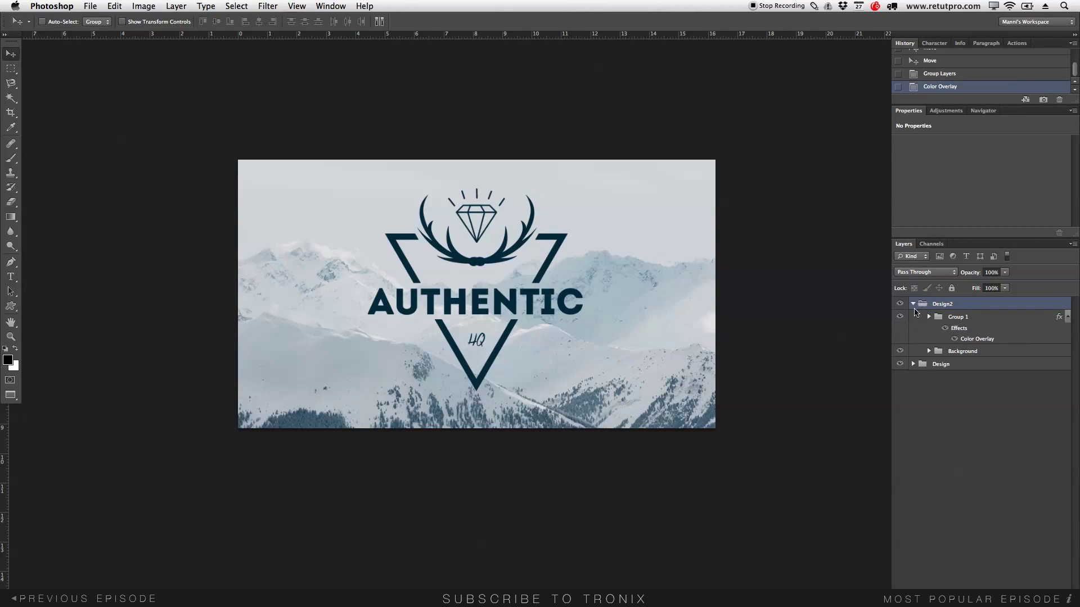
left_click_drag(946, 352, 942, 372)
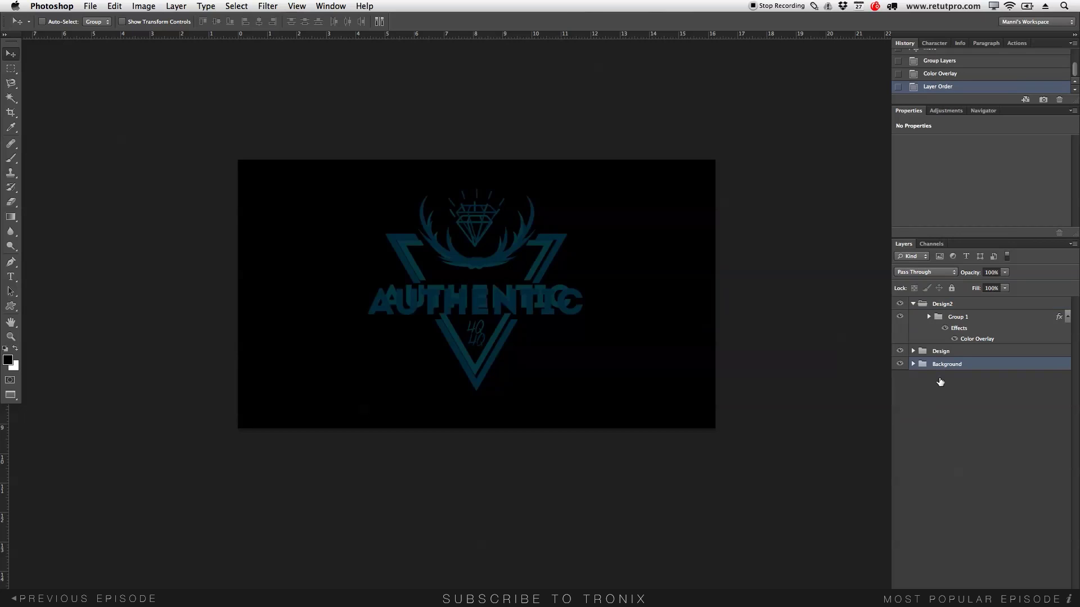
- Delete the nested Background group with its black Layer 0 from the Design group
left_click(913, 351)
scroll(1041, 422, "down", 3)
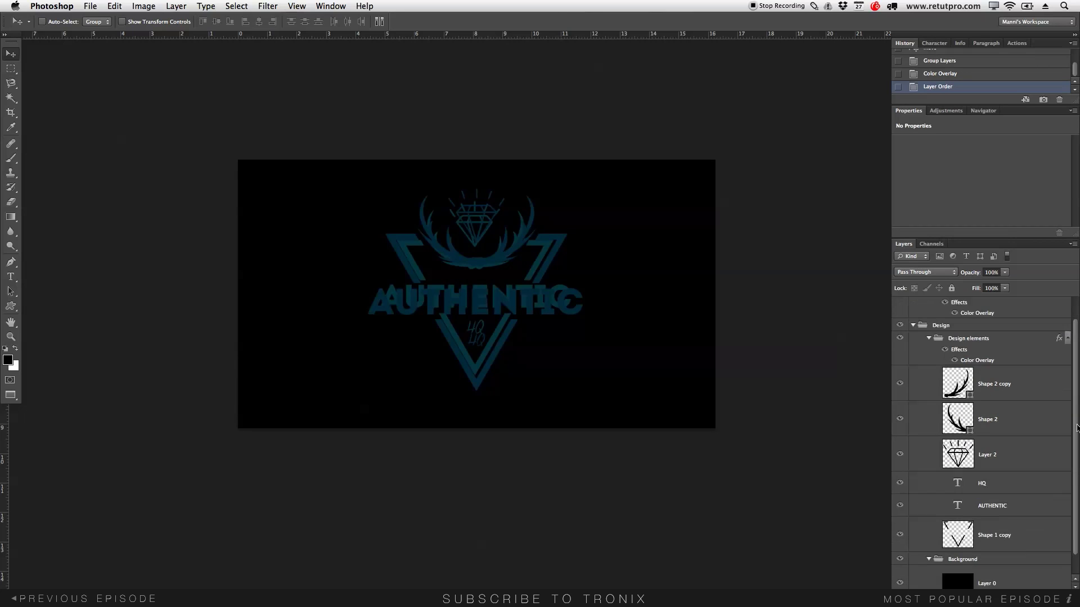
left_click(914, 585)
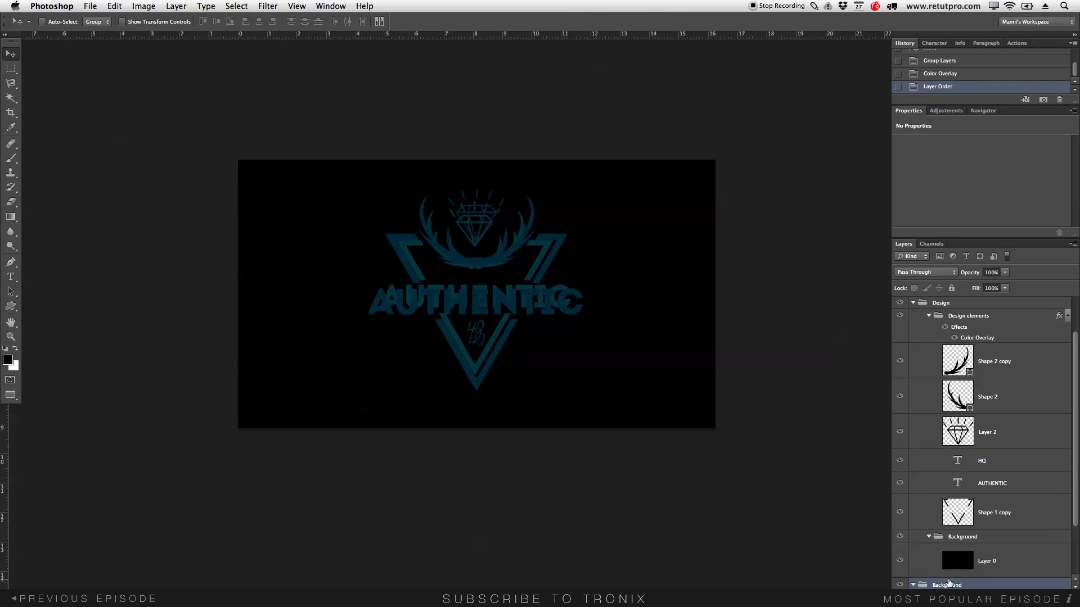
scroll(1076, 472, "down", 3)
left_click(990, 481)
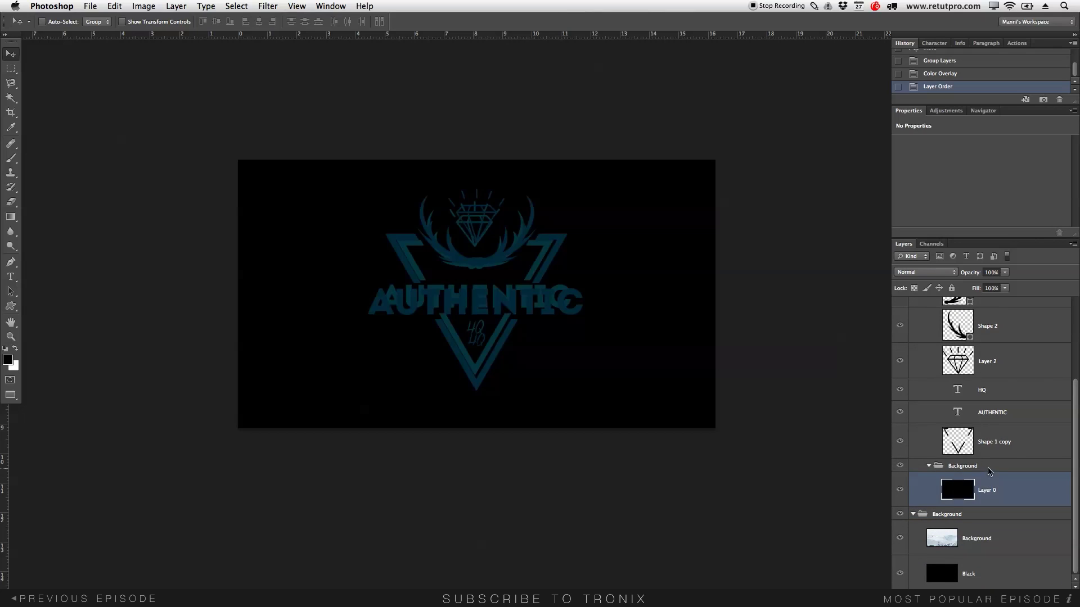
key("Delete")
scroll(927, 313, "up", 4)
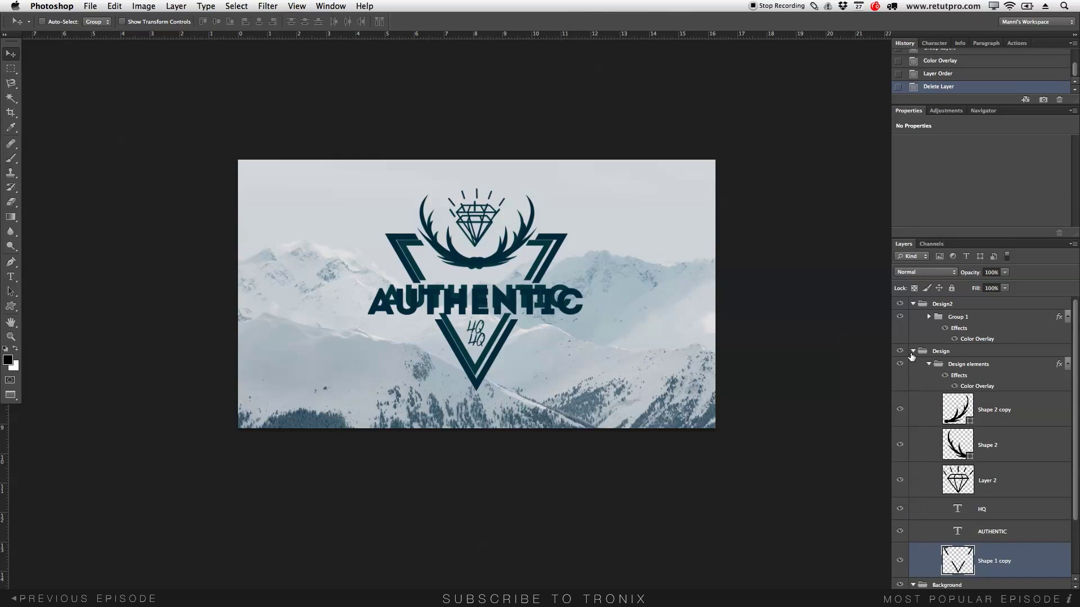
- Collapse the Design, Background and Design2 groups and hide the Design group
left_click(913, 351)
left_click(913, 364)
left_click(913, 304)
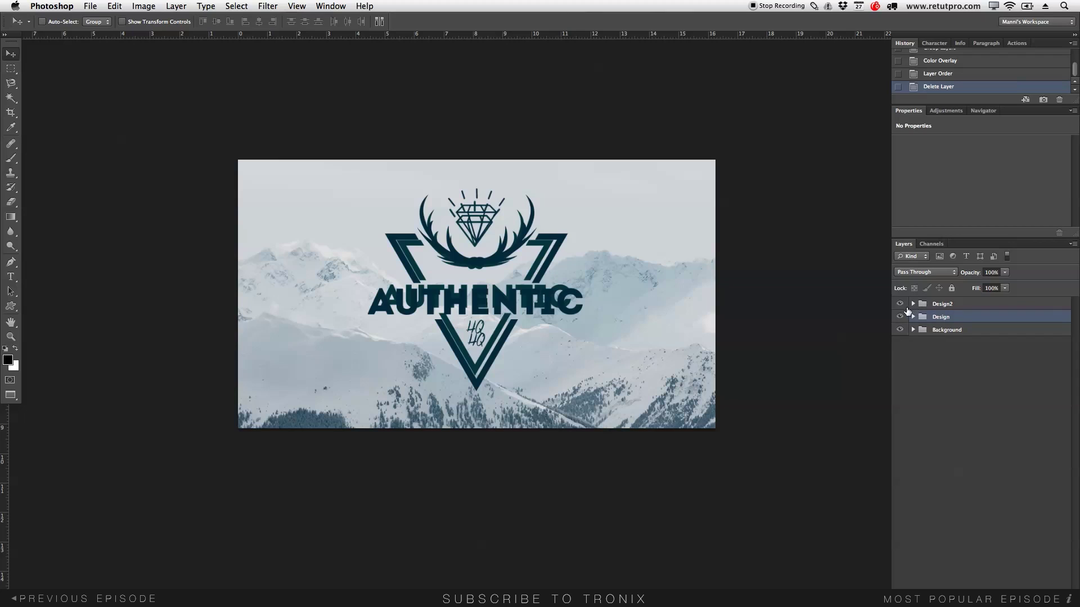
left_click(899, 316)
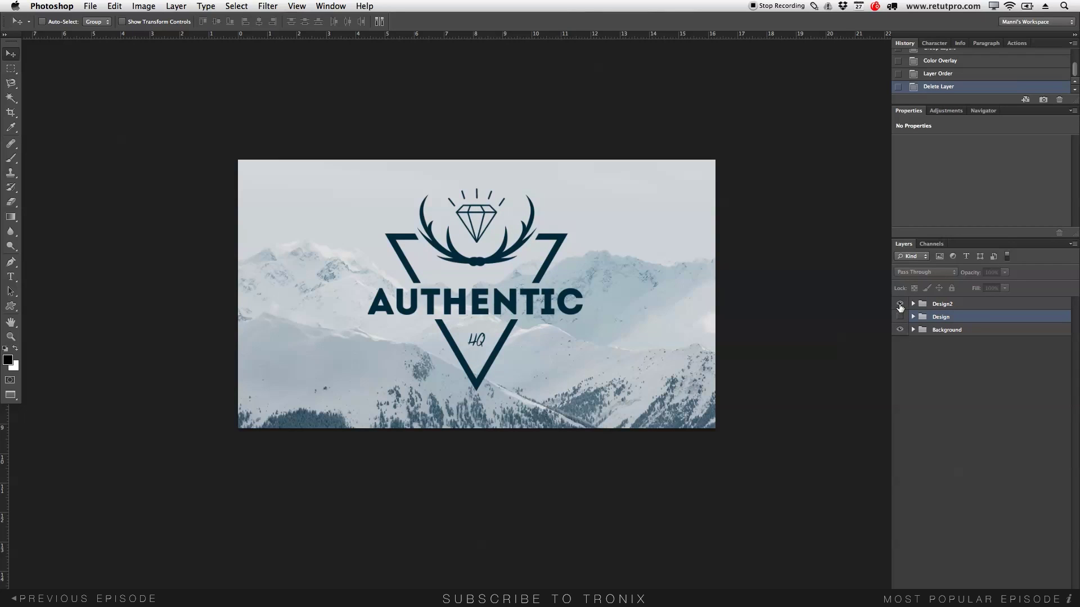
- Compare the two logo versions by switching visibility between Design2 and Design, ending with only Design2 shown
left_click(900, 304)
left_click(900, 317)
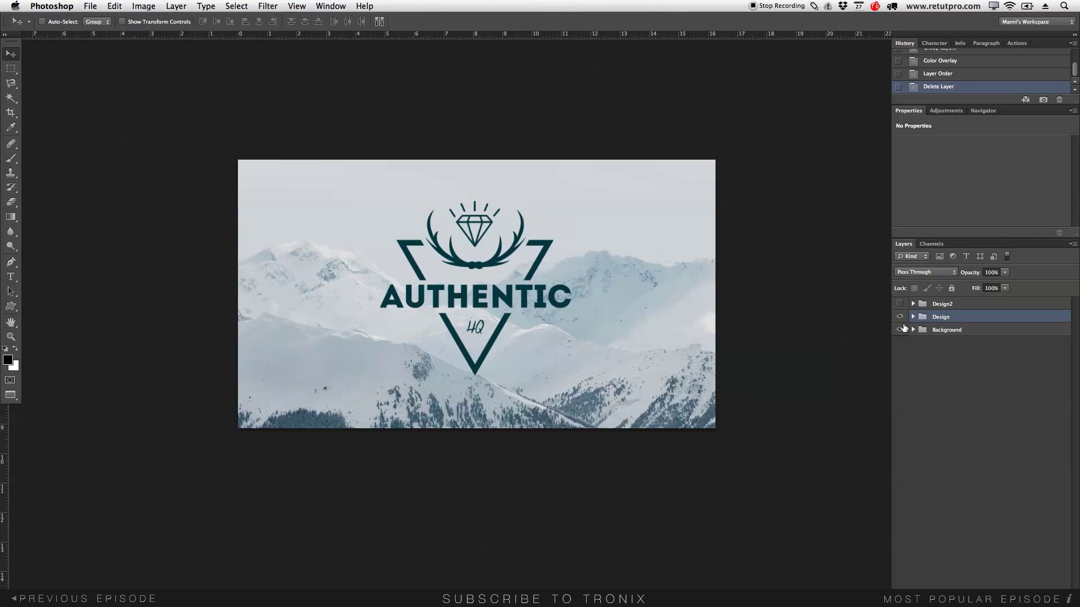
left_click(899, 304)
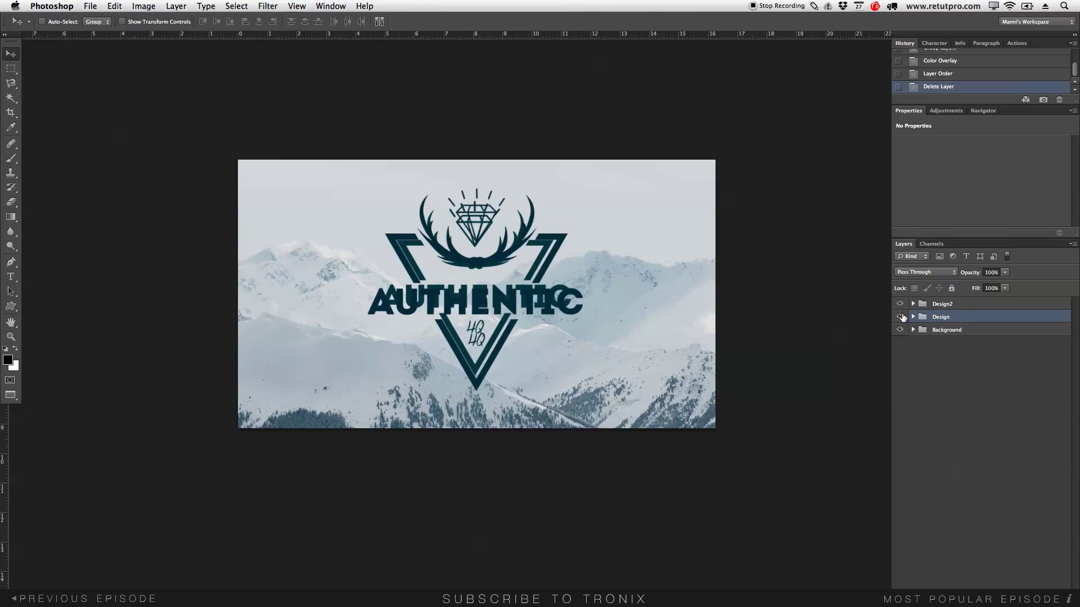
left_click(899, 317)
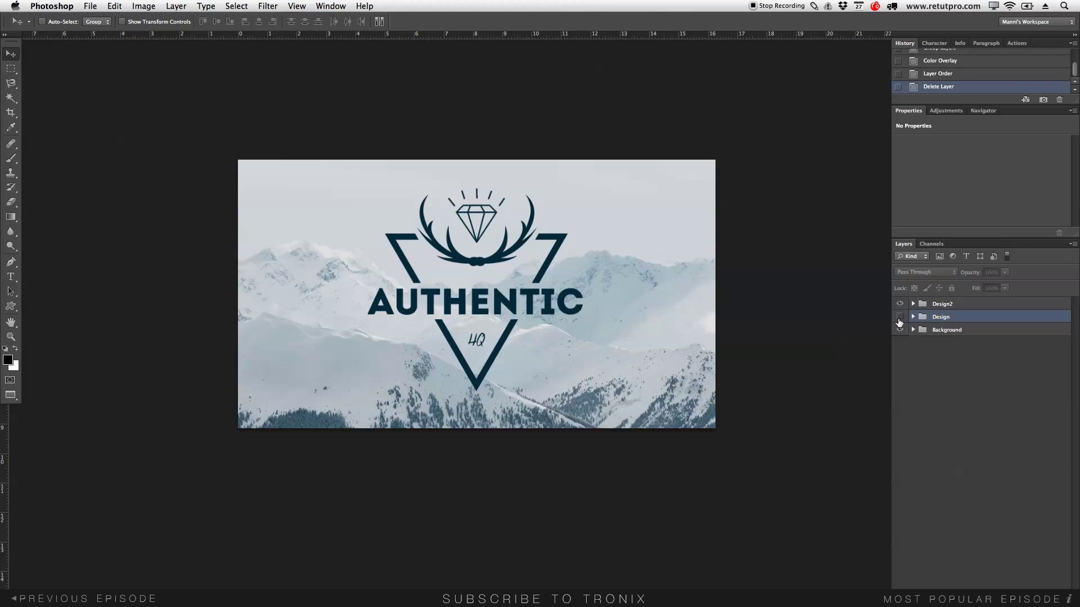